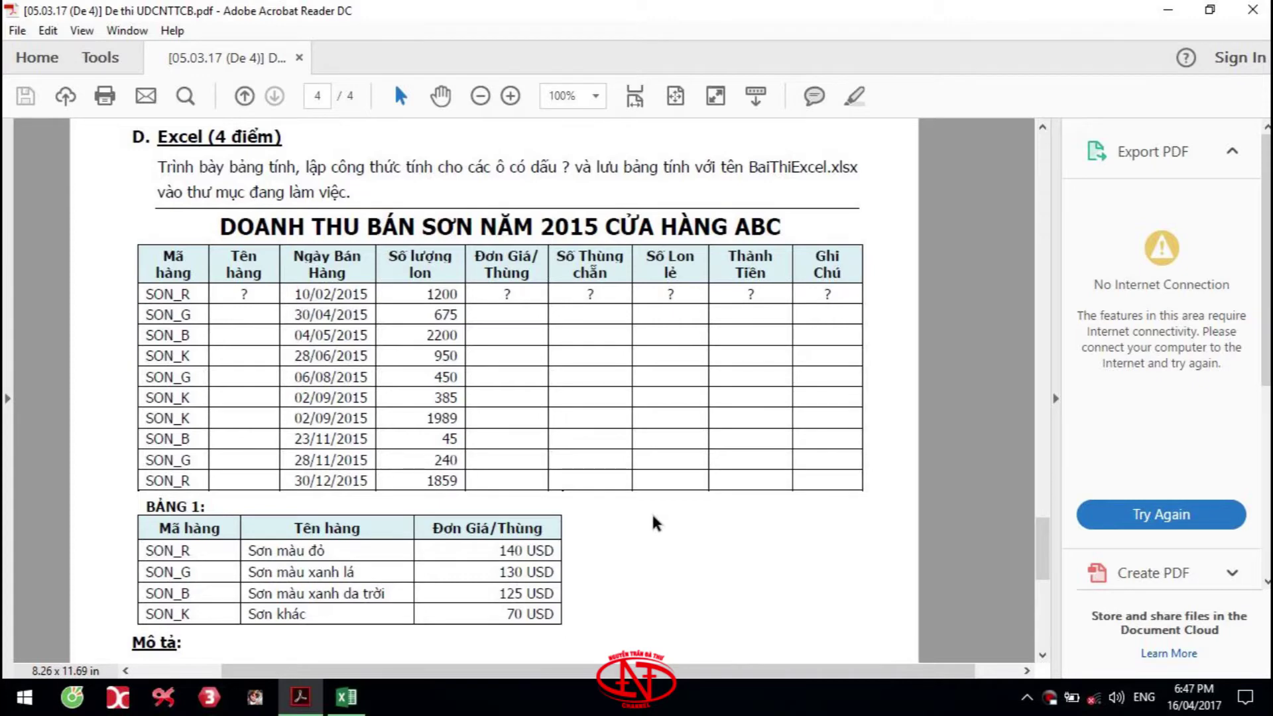
# Step: Scroll the exam PDF's requirements and select the 140 USD unit price in Bảng 1
pyautogui.scroll(-4, 650, 520)
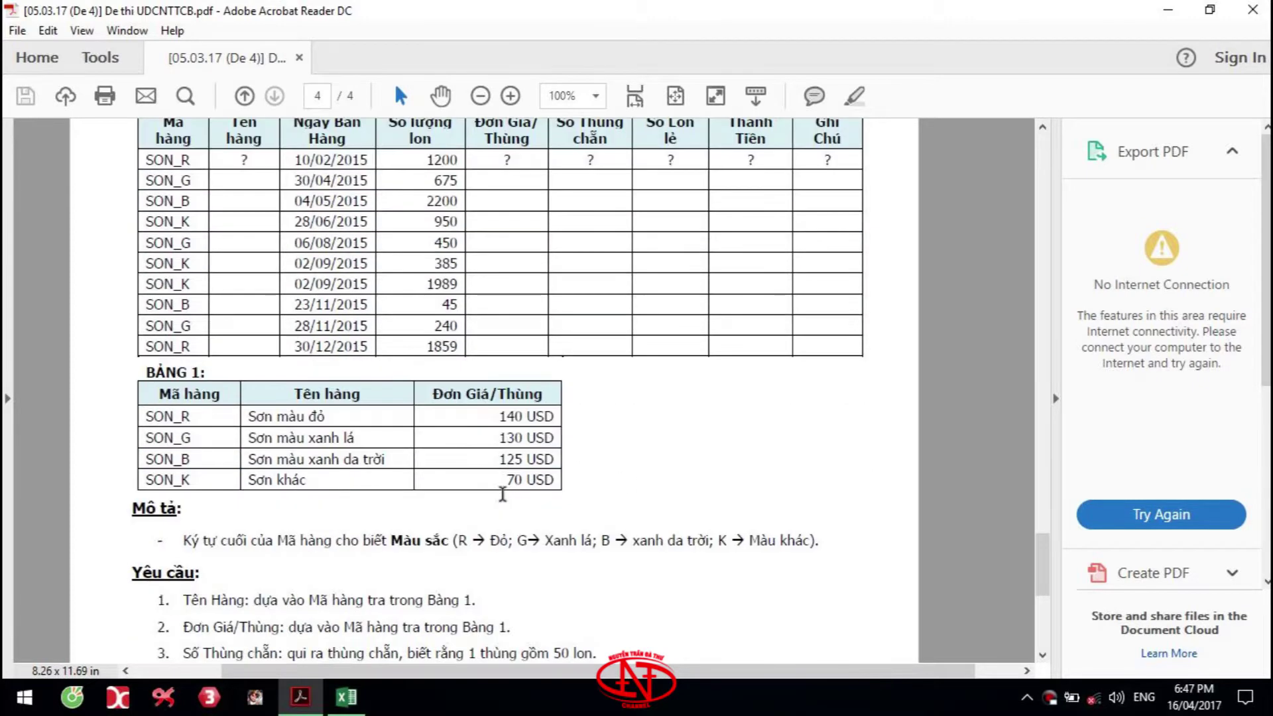
pyautogui.moveTo(494, 418); pyautogui.dragTo(555, 416)
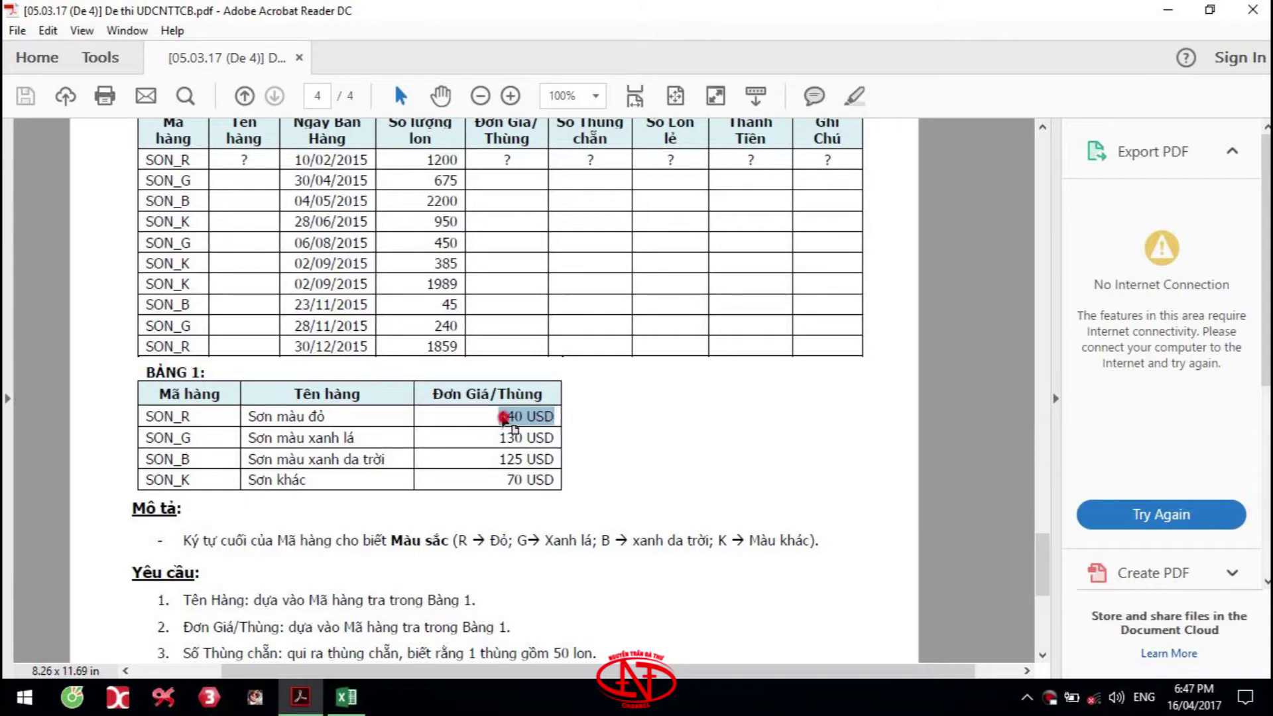
pyautogui.click(492, 415)
pyautogui.moveTo(499, 416); pyautogui.dragTo(554, 411)
# Step: Switch to the Excel workbook and type '140 USB' into cell K3
pyautogui.click(611, 395)
pyautogui.hotkey('alt', 'Tab')
pyautogui.write('140 USB')
# Step: Test K3 with the text 140 USD, widening column K, then replace it with the number 140
pyautogui.press('Return')
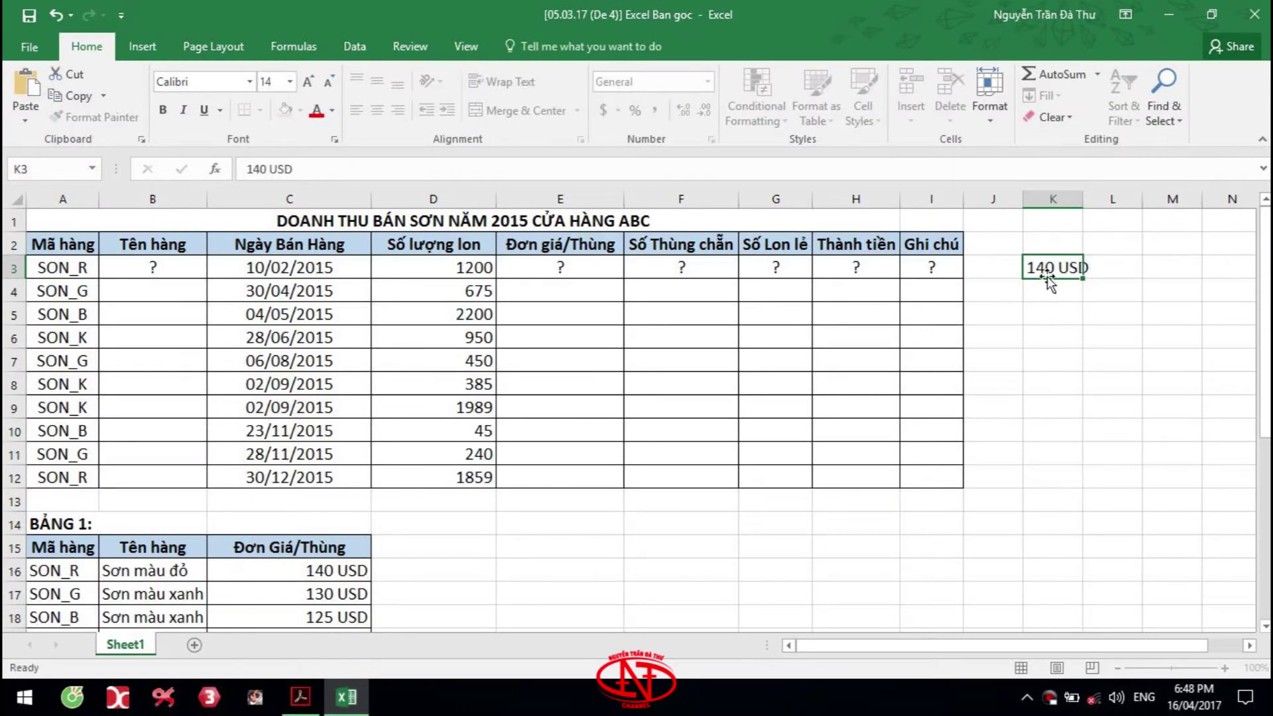
pyautogui.click(1054, 267)
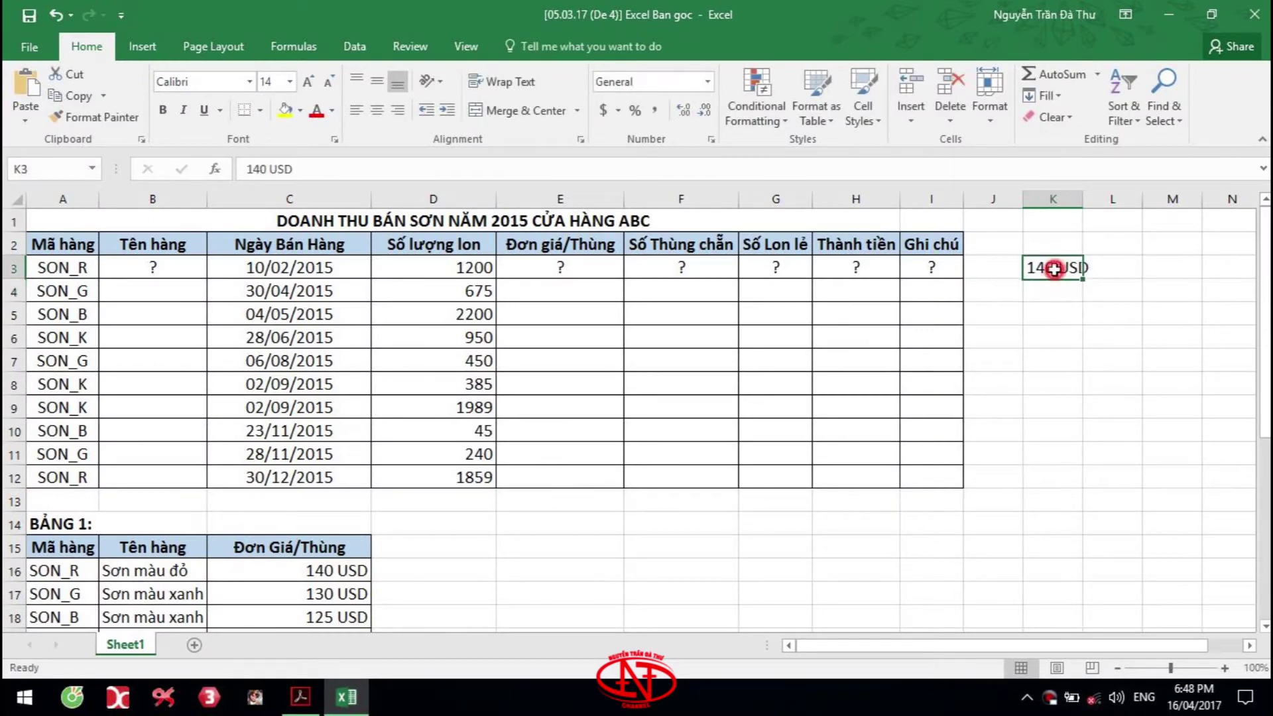
pyautogui.doubleClick(1088, 199)
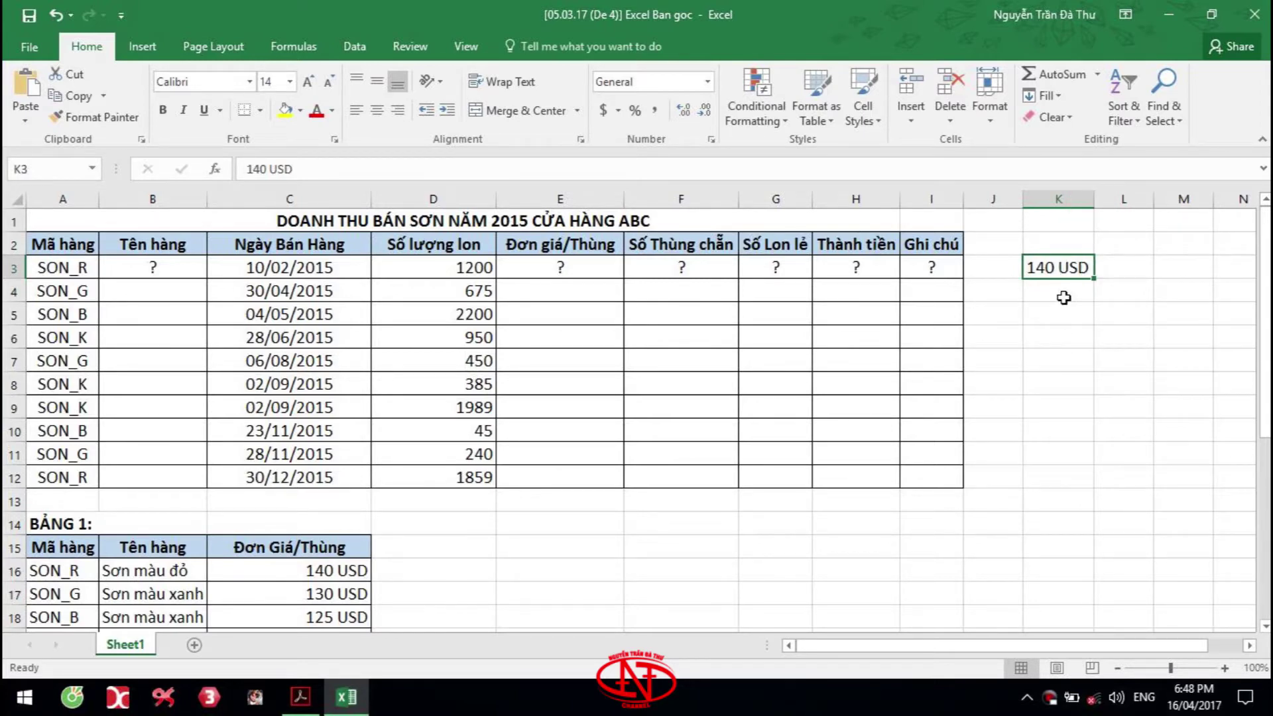
pyautogui.press('Delete')
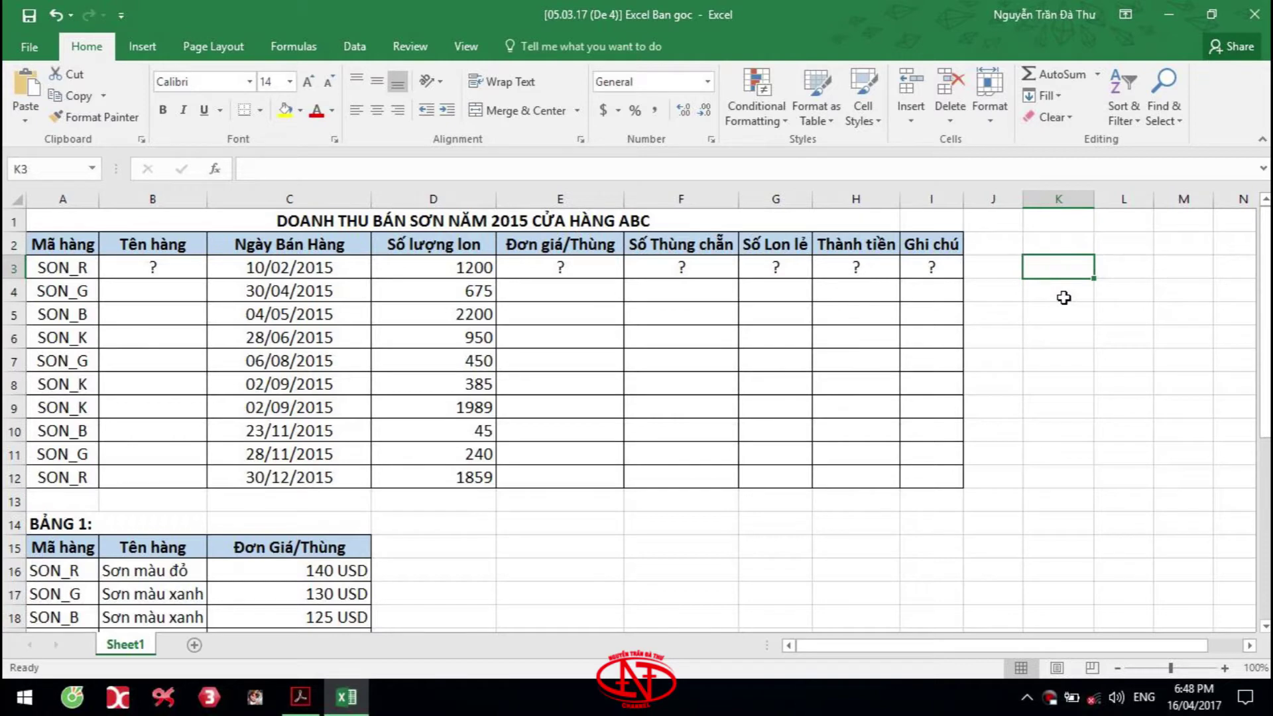
pyautogui.write('140')
pyautogui.press('Return')
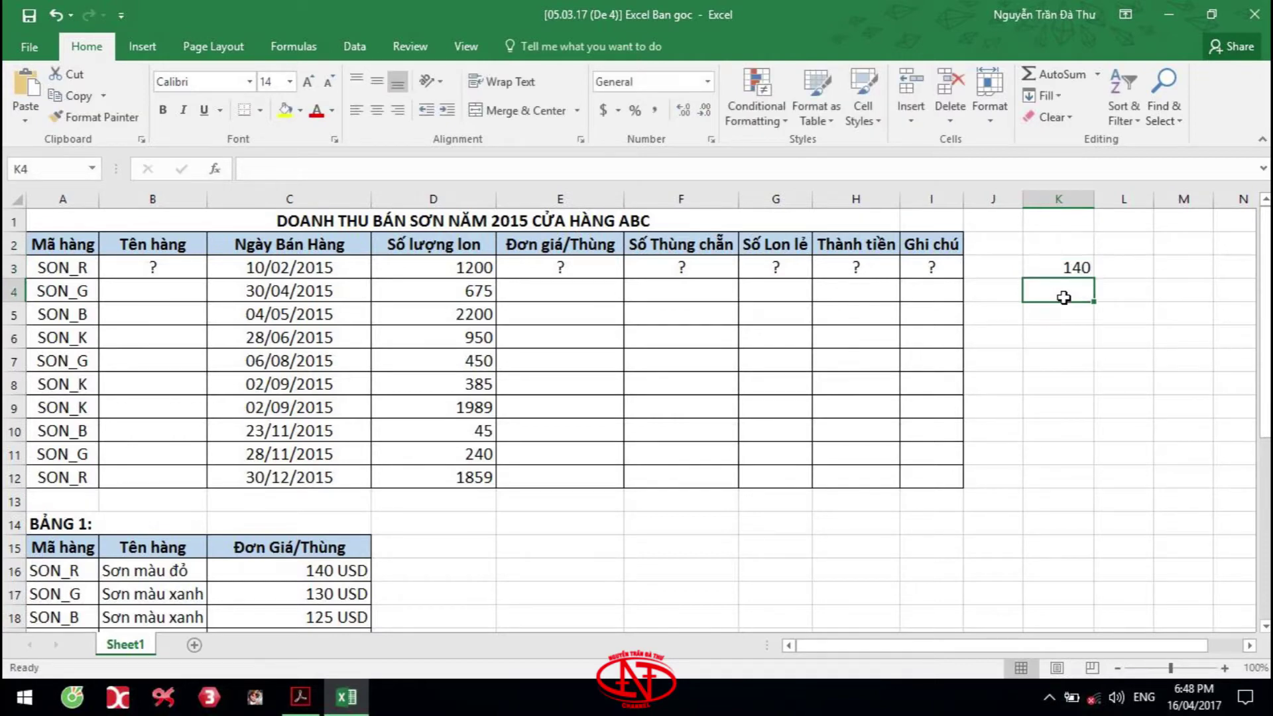
pyautogui.click(1051, 267)
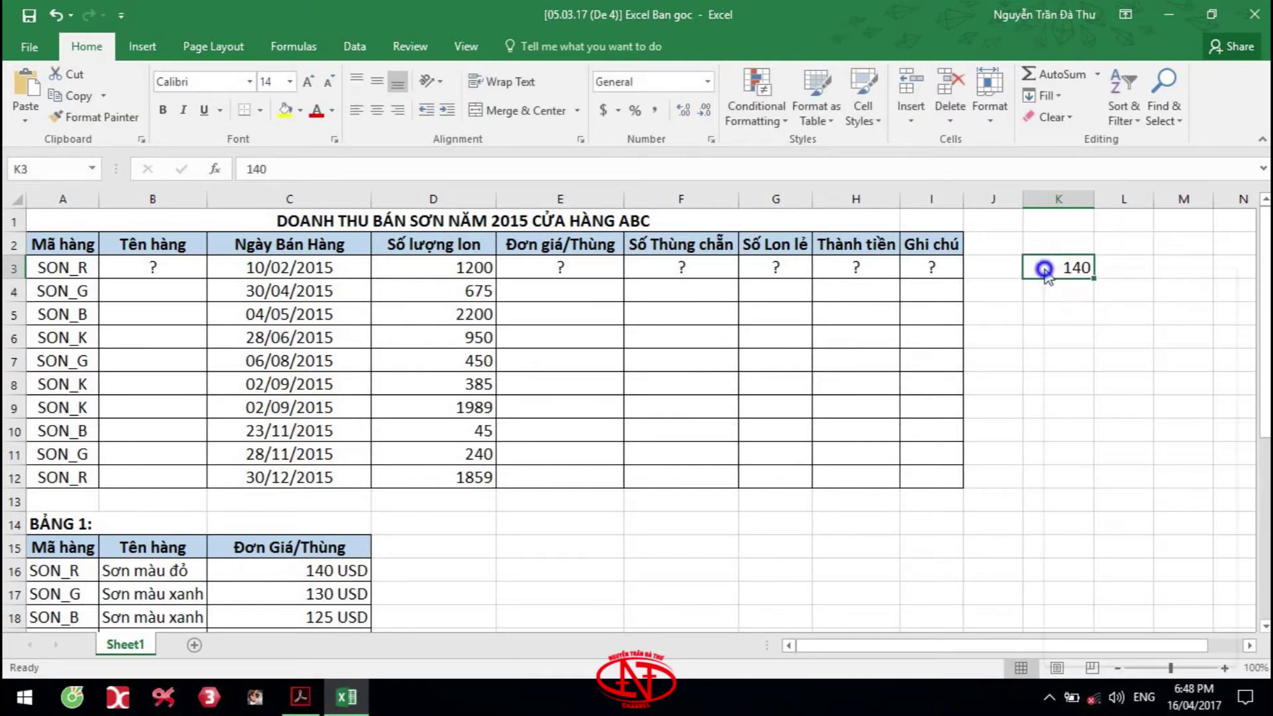
# Step: Give cell K3 the custom number format General "USD"
pyautogui.rightClick(1048, 272)
pyautogui.click(1076, 587)
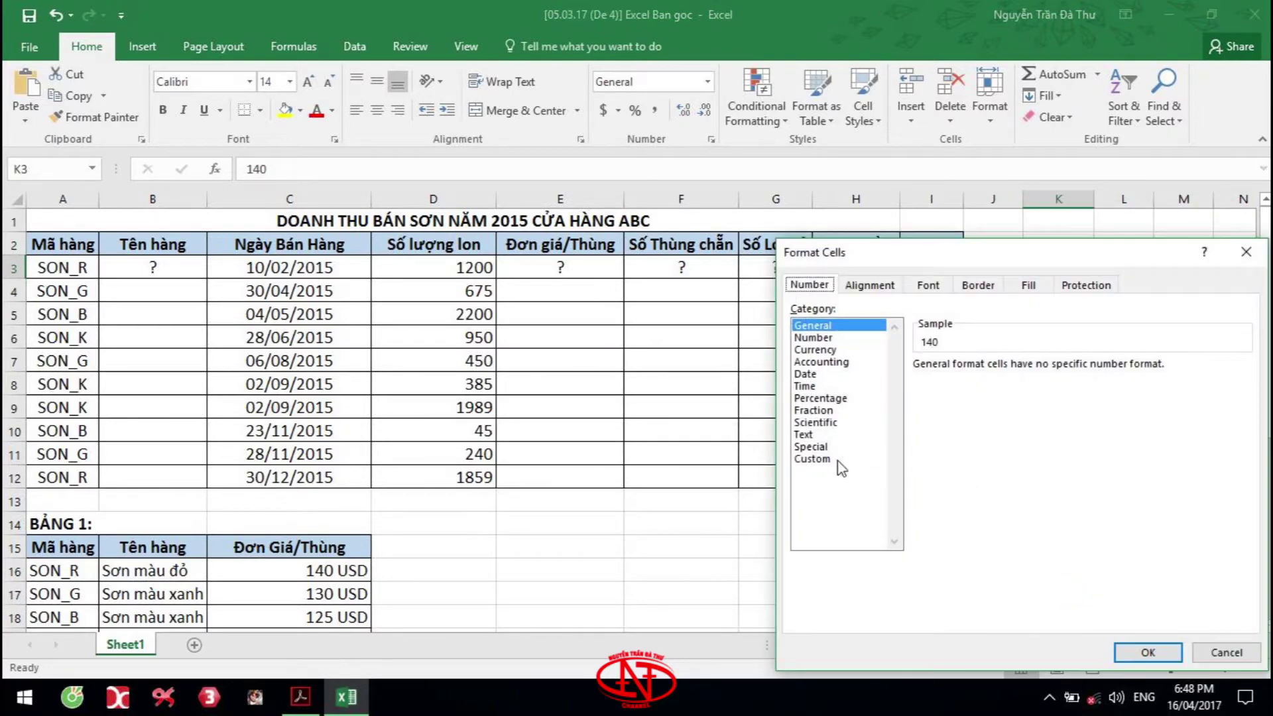
pyautogui.click(813, 459)
pyautogui.click(978, 379)
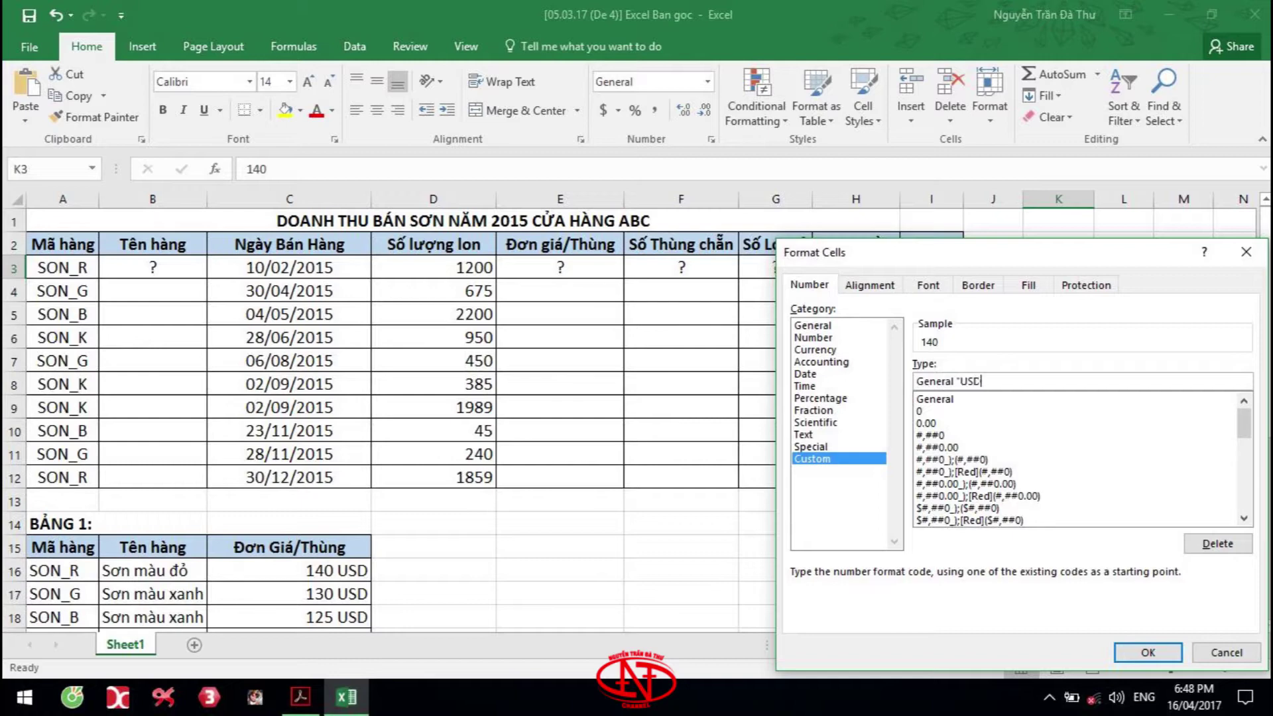
pyautogui.write('"USD"')
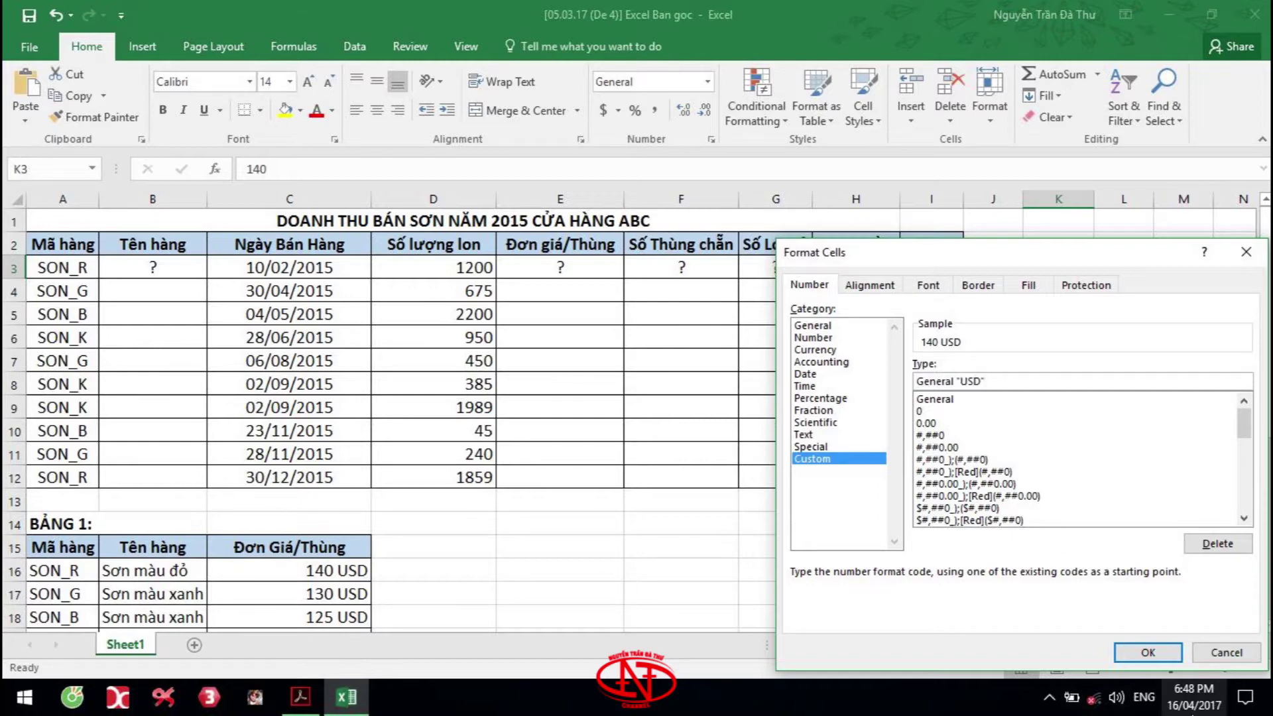
pyautogui.click(1118, 648)
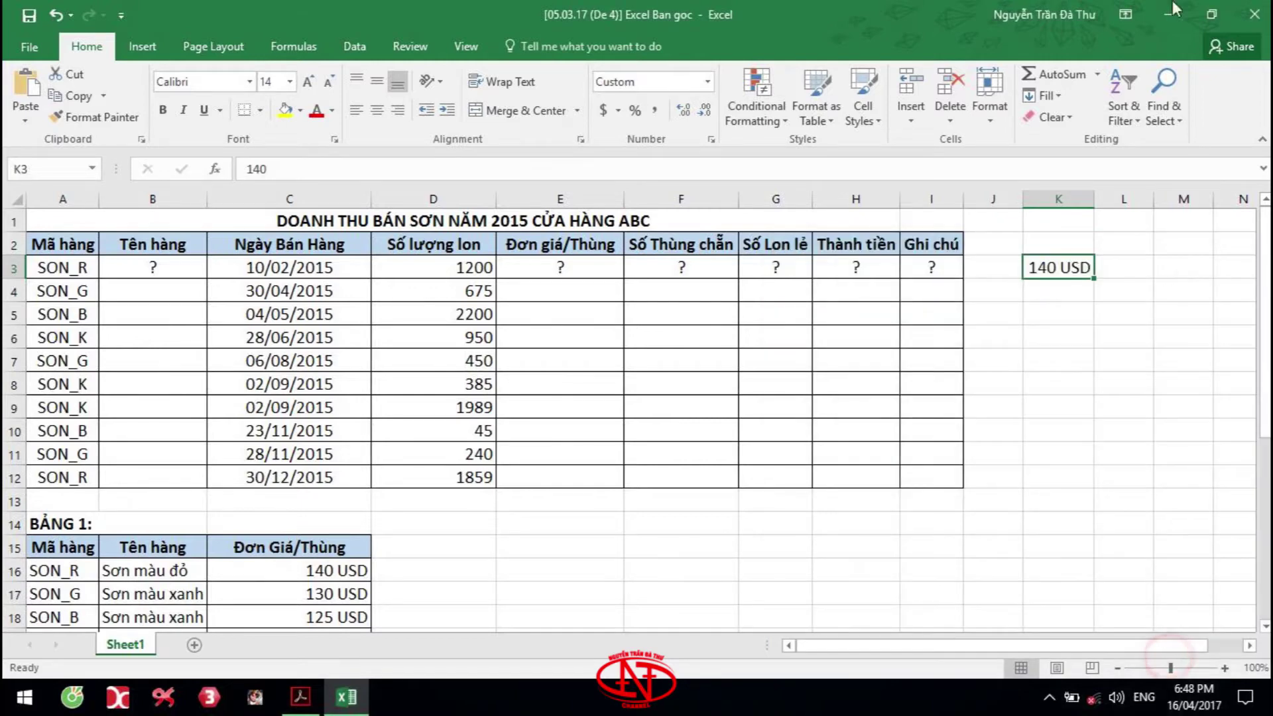
# Step: Verify K3 still stores 140 while displaying 140 USD
pyautogui.doubleClick(1063, 270)
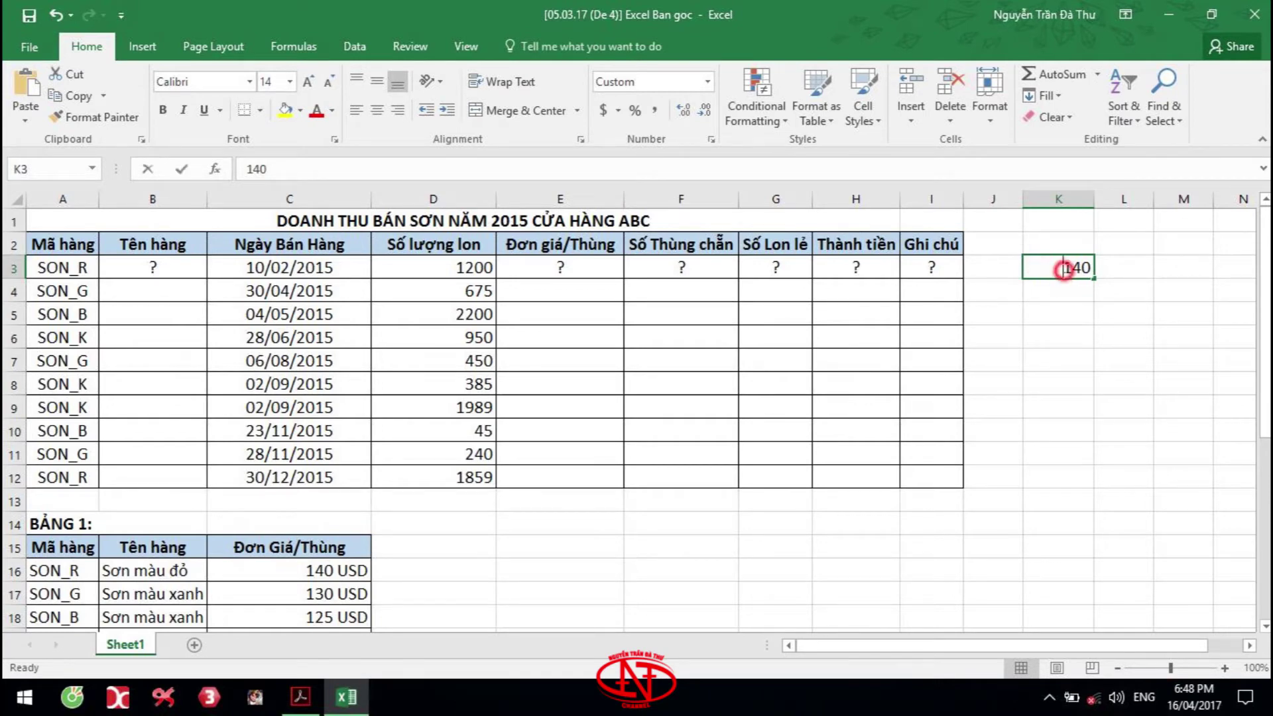
pyautogui.press('Return')
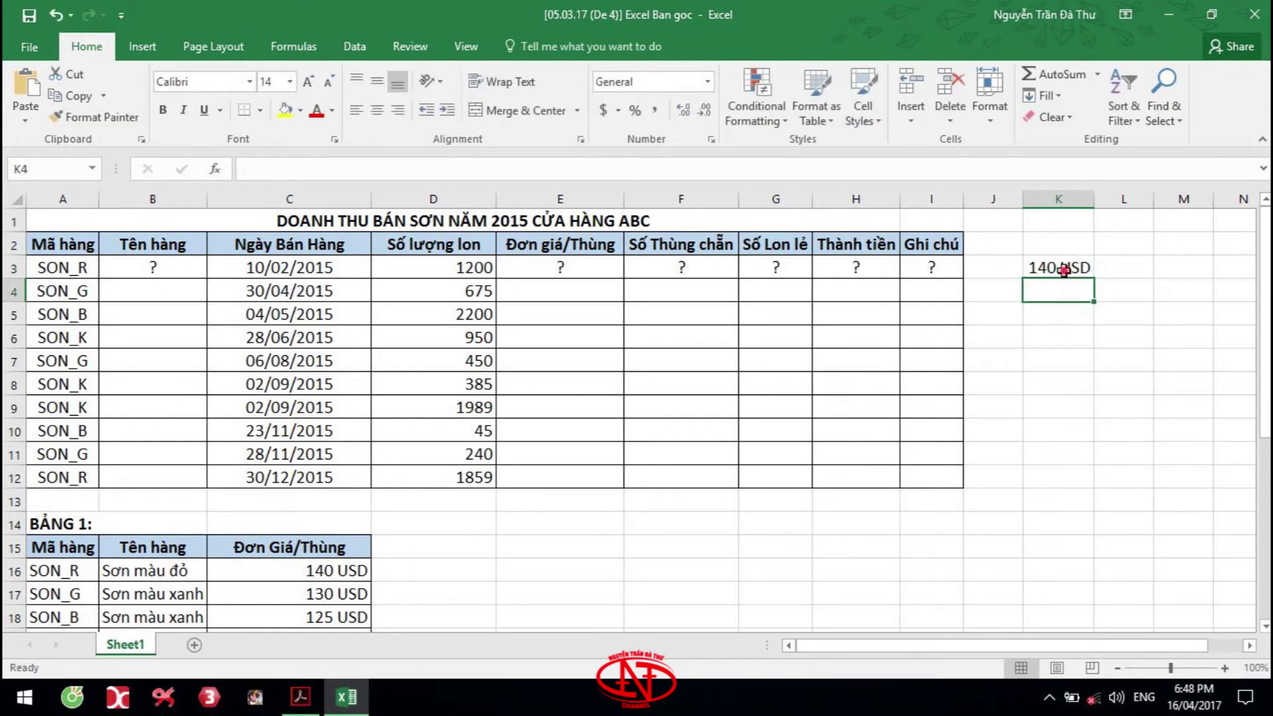
pyautogui.click(1065, 270)
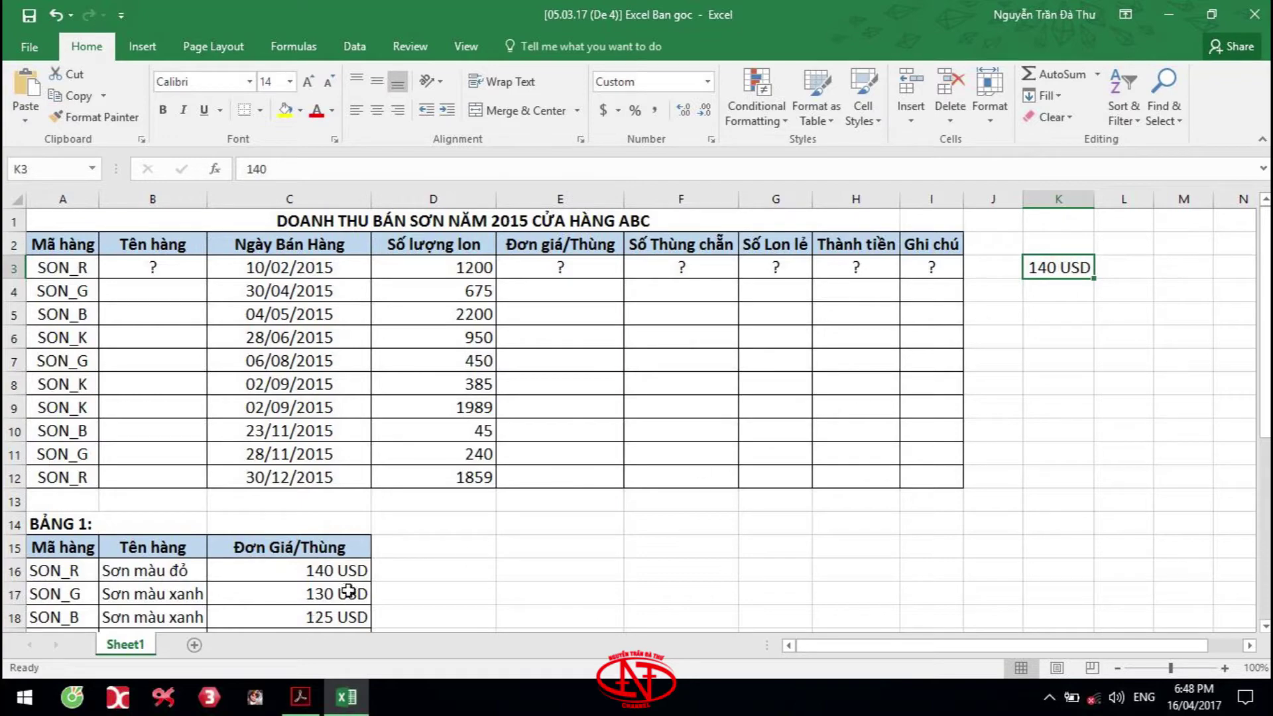
pyautogui.scroll(-2, 352, 552)
pyautogui.moveTo(330, 430); pyautogui.dragTo(315, 500)
pyautogui.scroll(2, 1077, 265)
pyautogui.click(1078, 264)
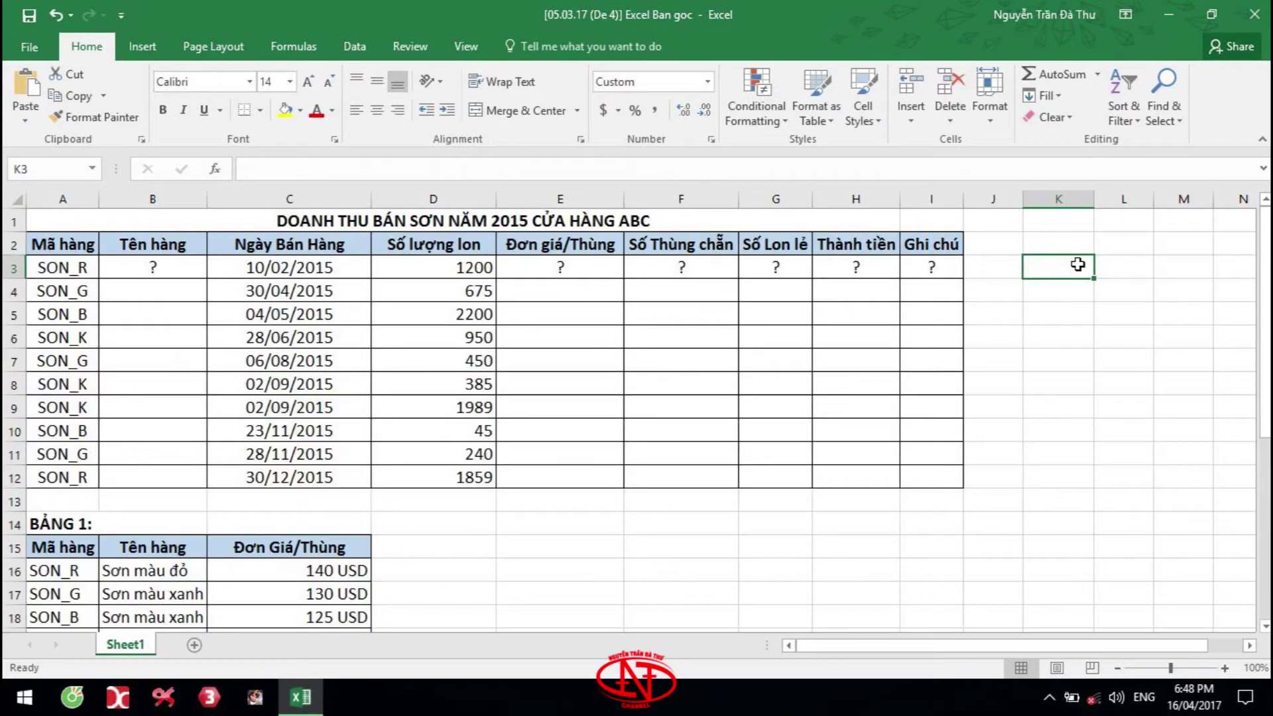
pyautogui.scroll(-3, 432, 327)
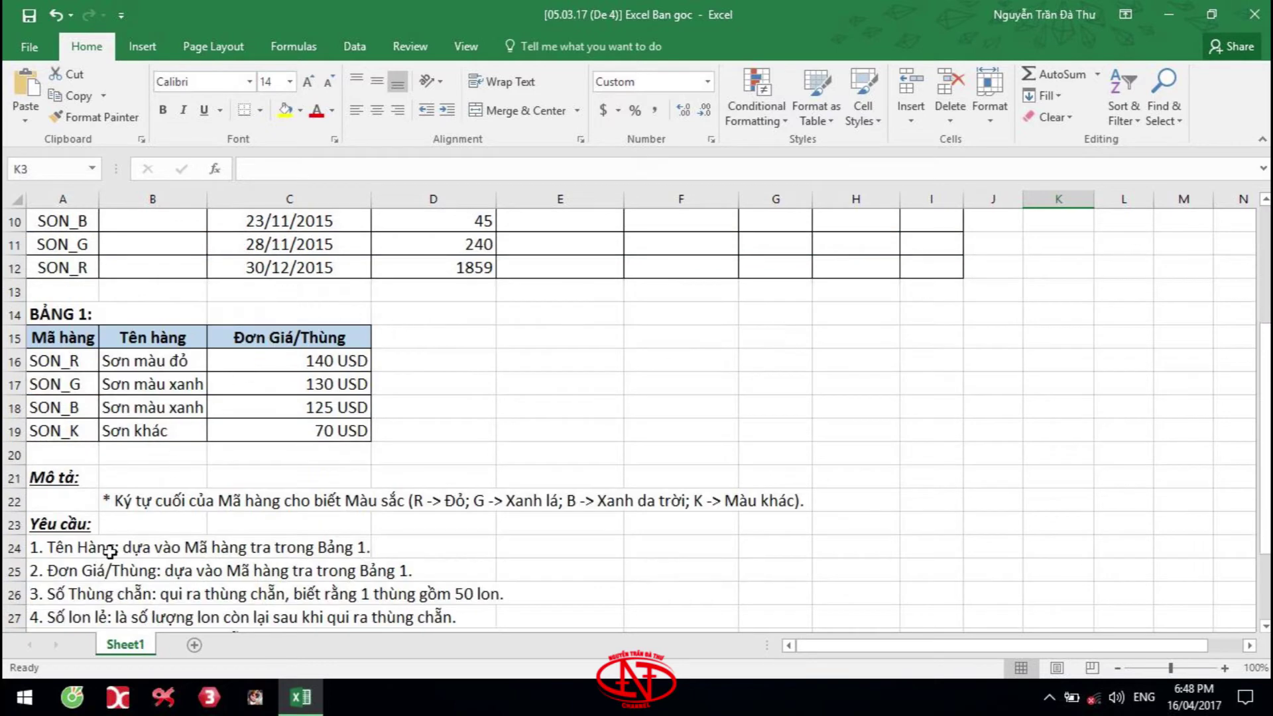
pyautogui.moveTo(43, 553); pyautogui.dragTo(325, 539)
pyautogui.scroll(1, 325, 538)
pyautogui.scroll(1, 324, 538)
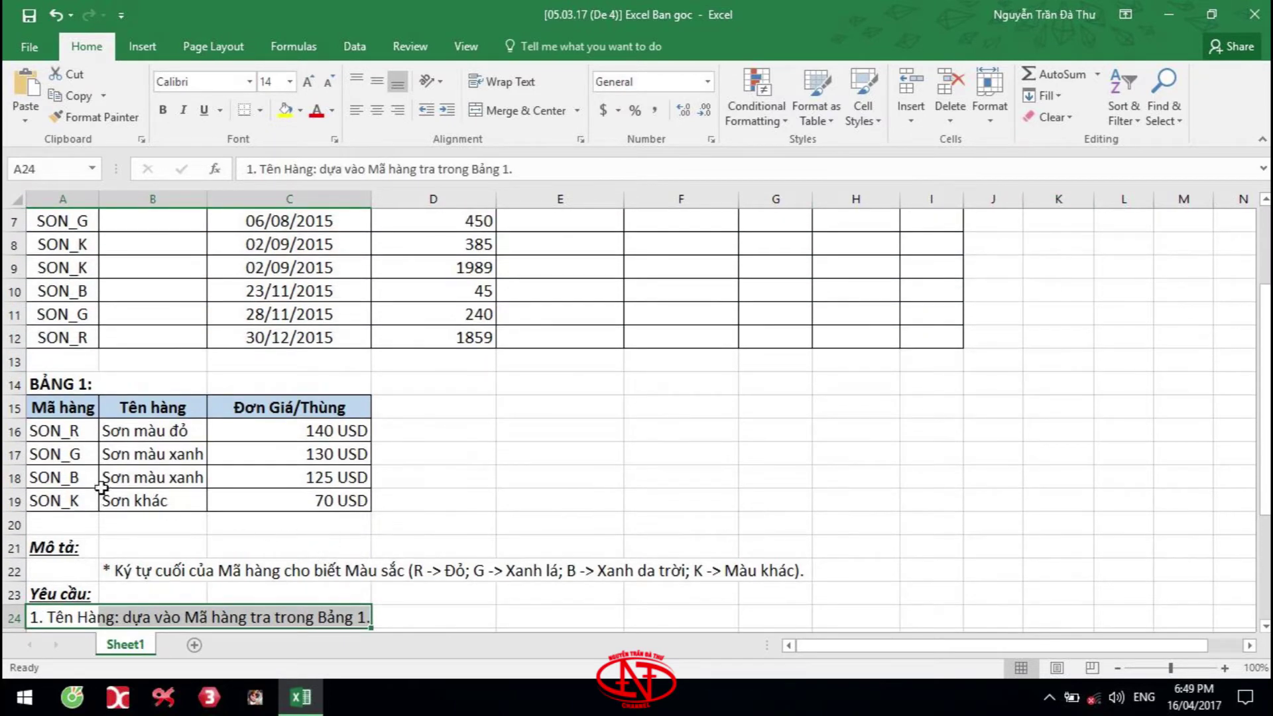
pyautogui.moveTo(77, 431); pyautogui.dragTo(75, 498)
pyautogui.moveTo(154, 432); pyautogui.dragTo(168, 497)
pyautogui.scroll(2, 167, 498)
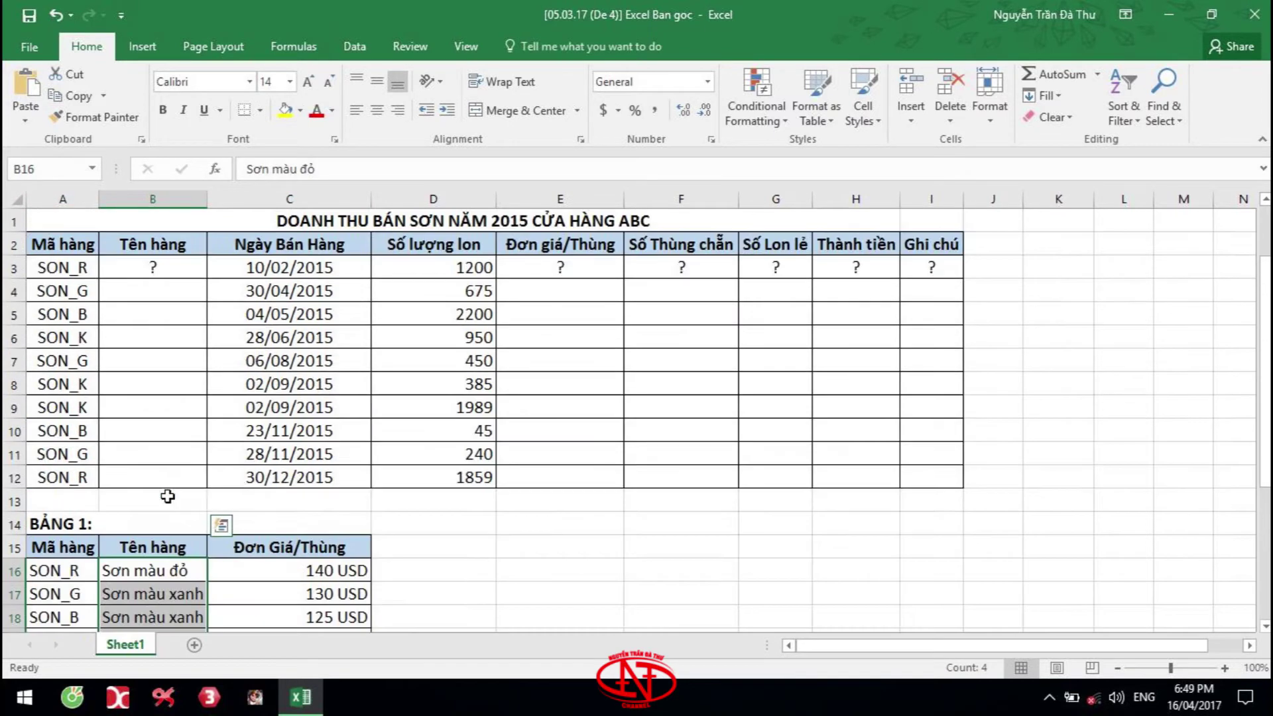
# Step: Enter =VLOOKUP(A3,$A$16:$B$19,2,0) in B3 to look up the paint name
pyautogui.click(173, 270)
pyautogui.write('=VLOOKUP(')
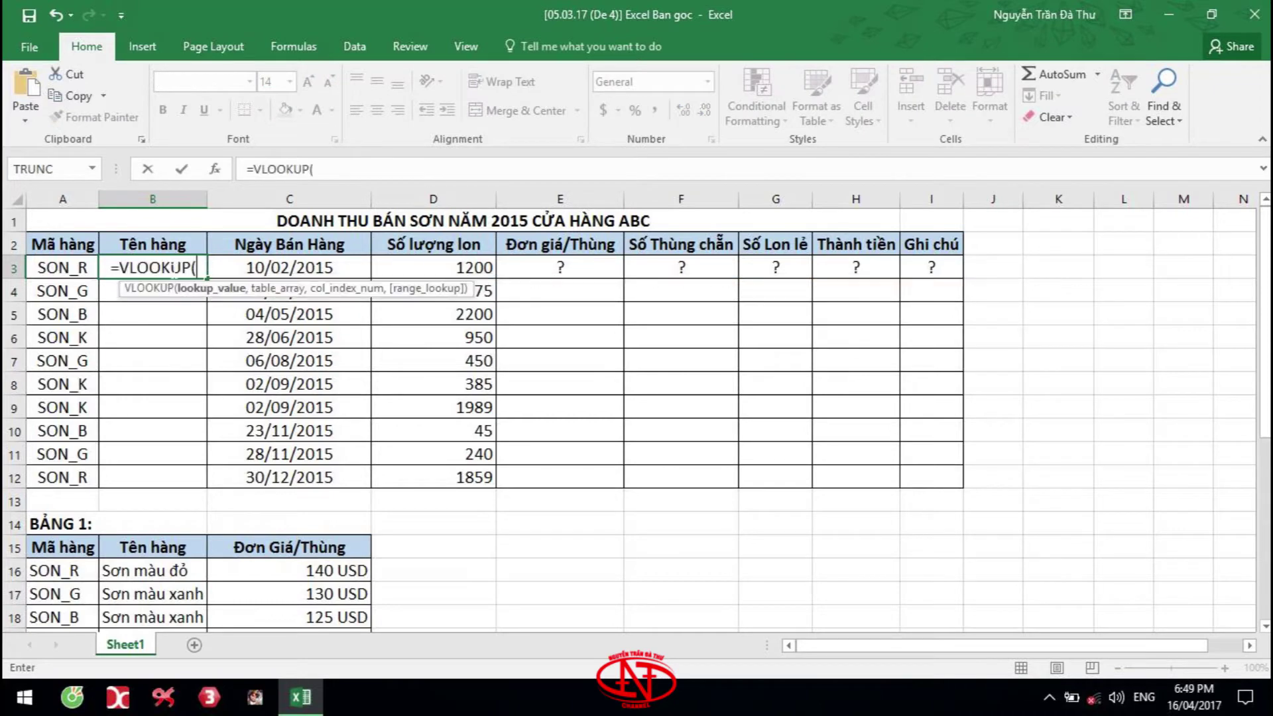
pyautogui.click(56, 265)
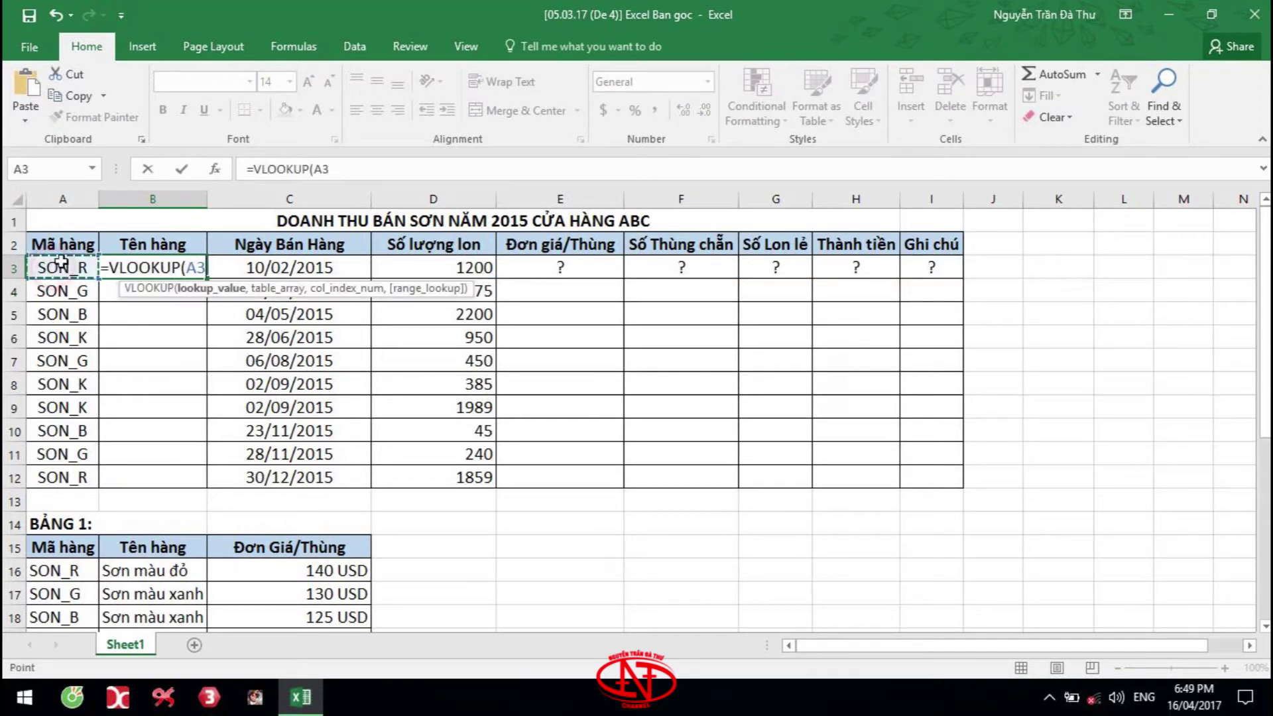
pyautogui.write(',')
pyautogui.scroll(-1, 49, 307)
pyautogui.moveTo(50, 499); pyautogui.dragTo(139, 563)
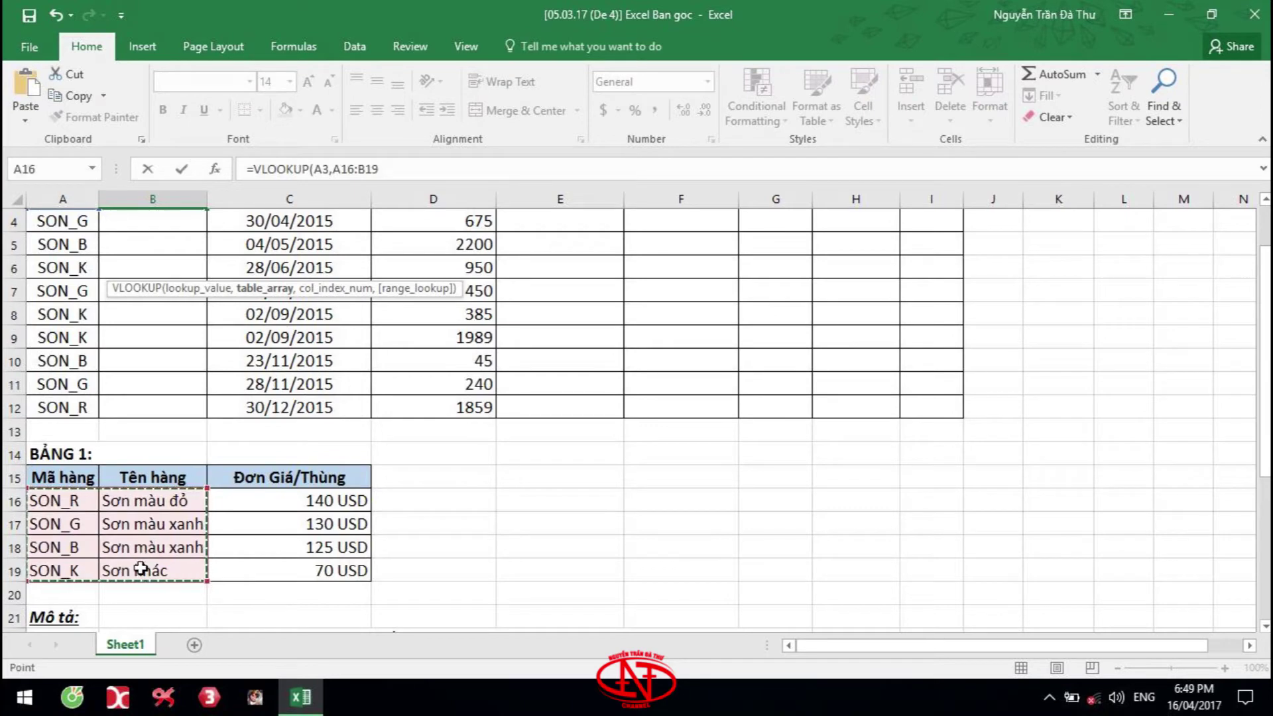
pyautogui.press('F4')
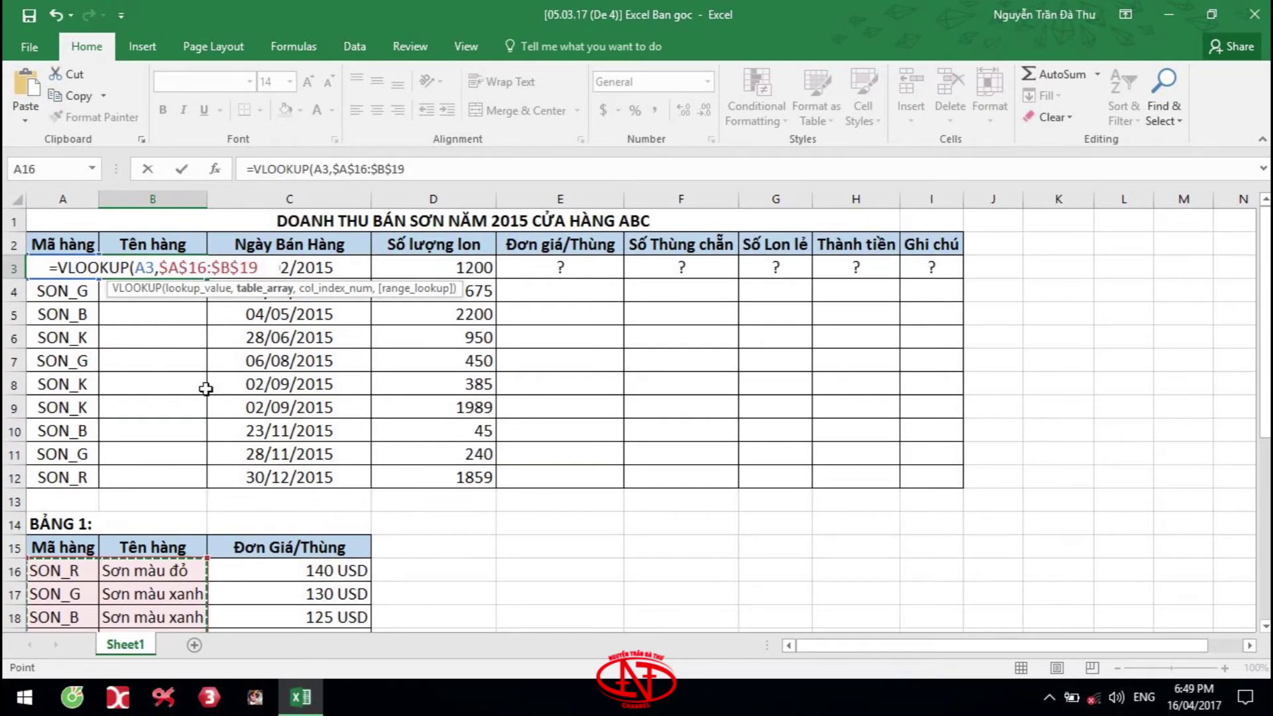
pyautogui.write(',')
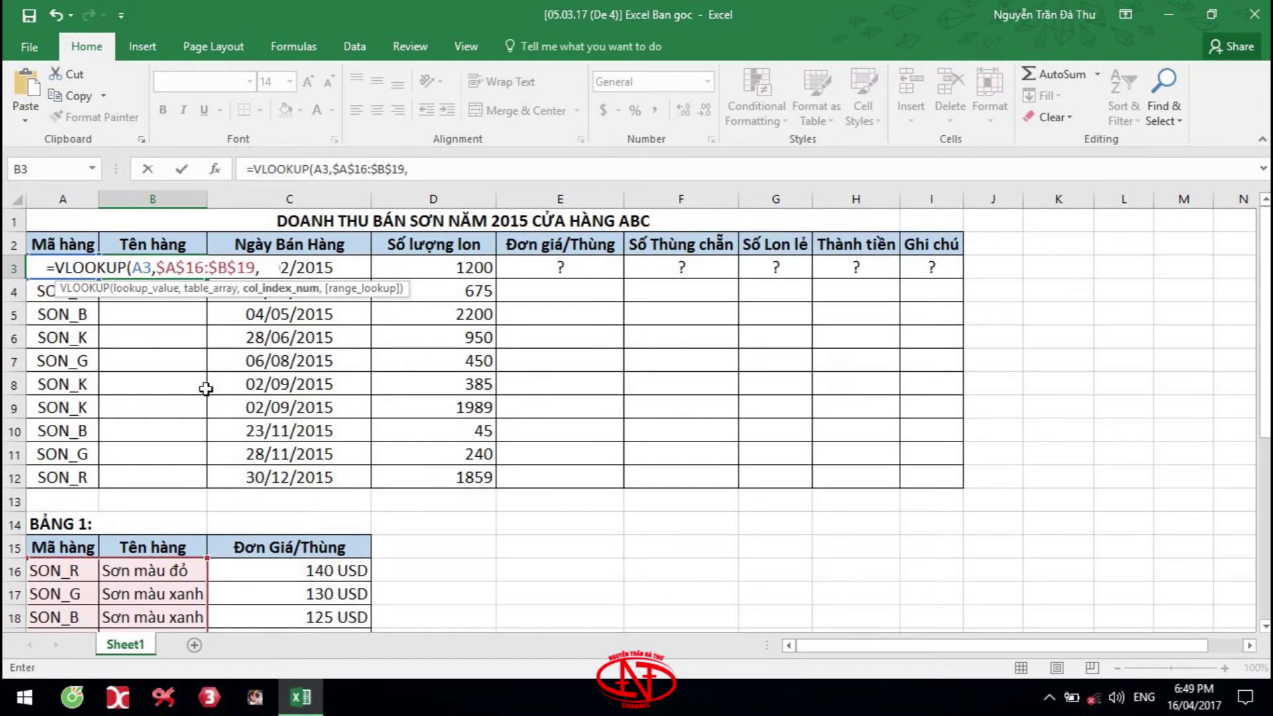
pyautogui.write('2')
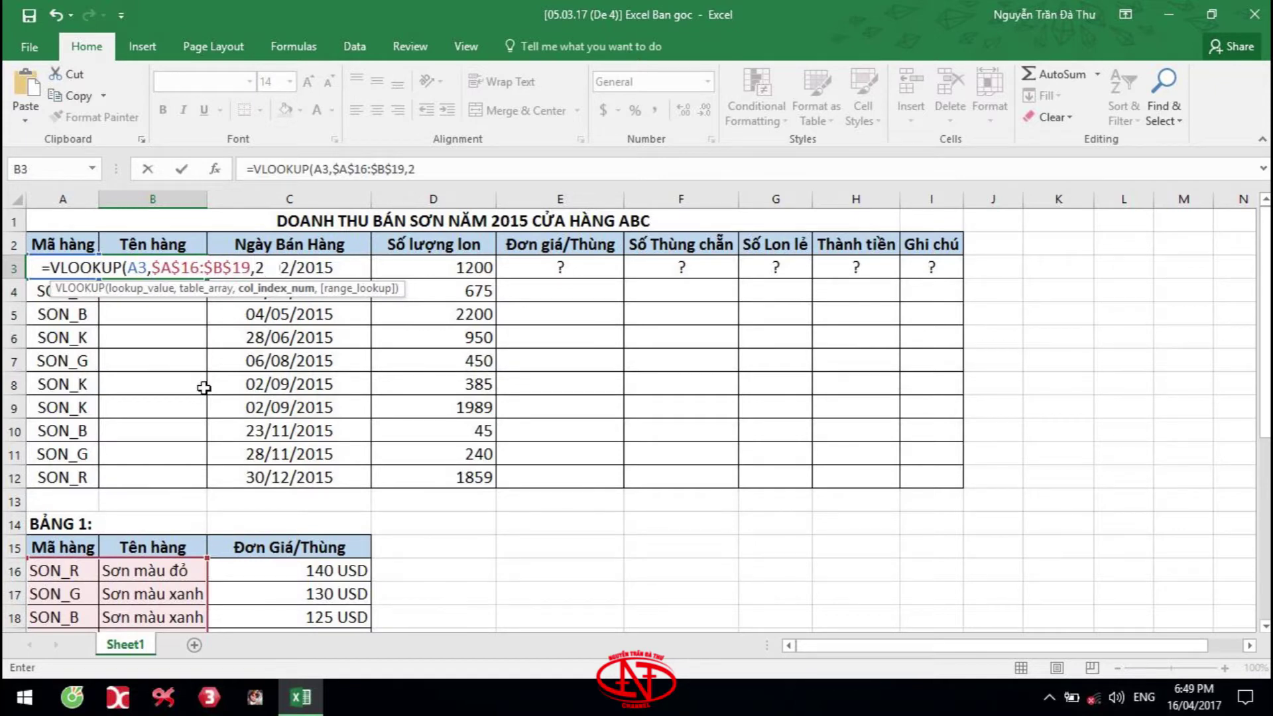
pyautogui.write(',')
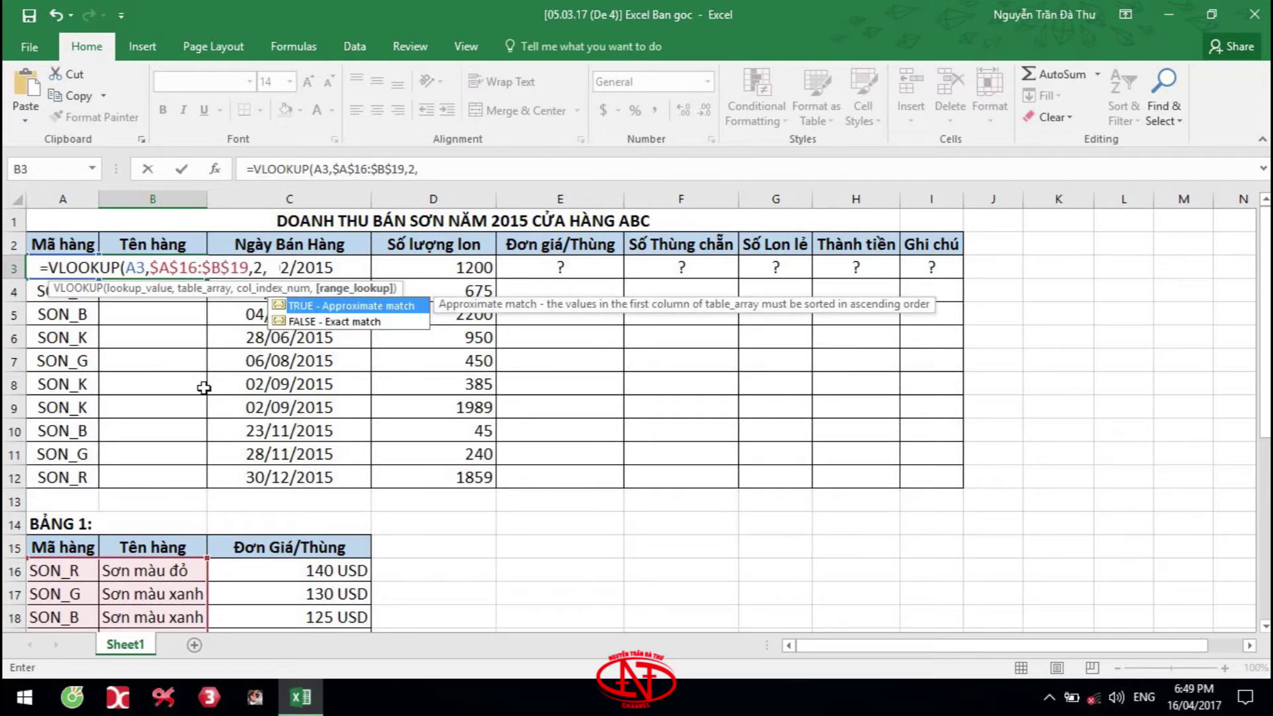
pyautogui.write('0)')
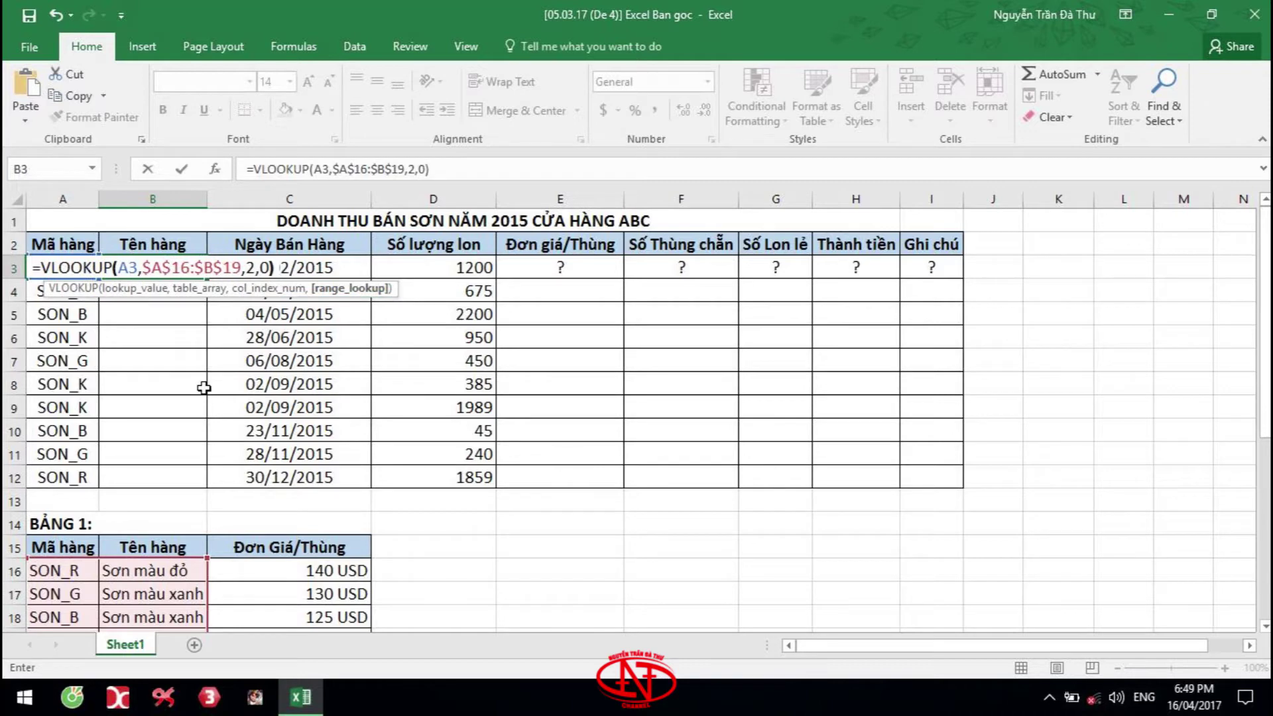
pyautogui.press('Return')
# Step: Fill the lookup down to B12 and autofit column B to the paint names
pyautogui.click(191, 260)
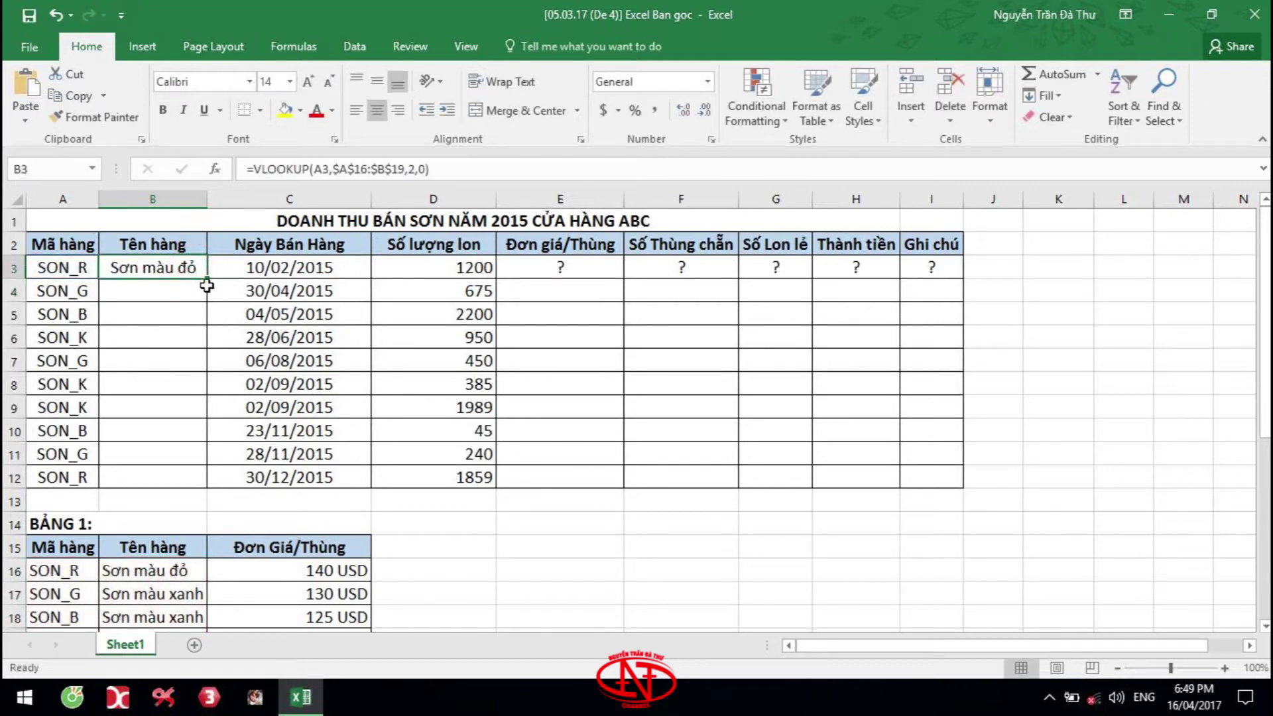
pyautogui.moveTo(210, 280); pyautogui.dragTo(182, 489)
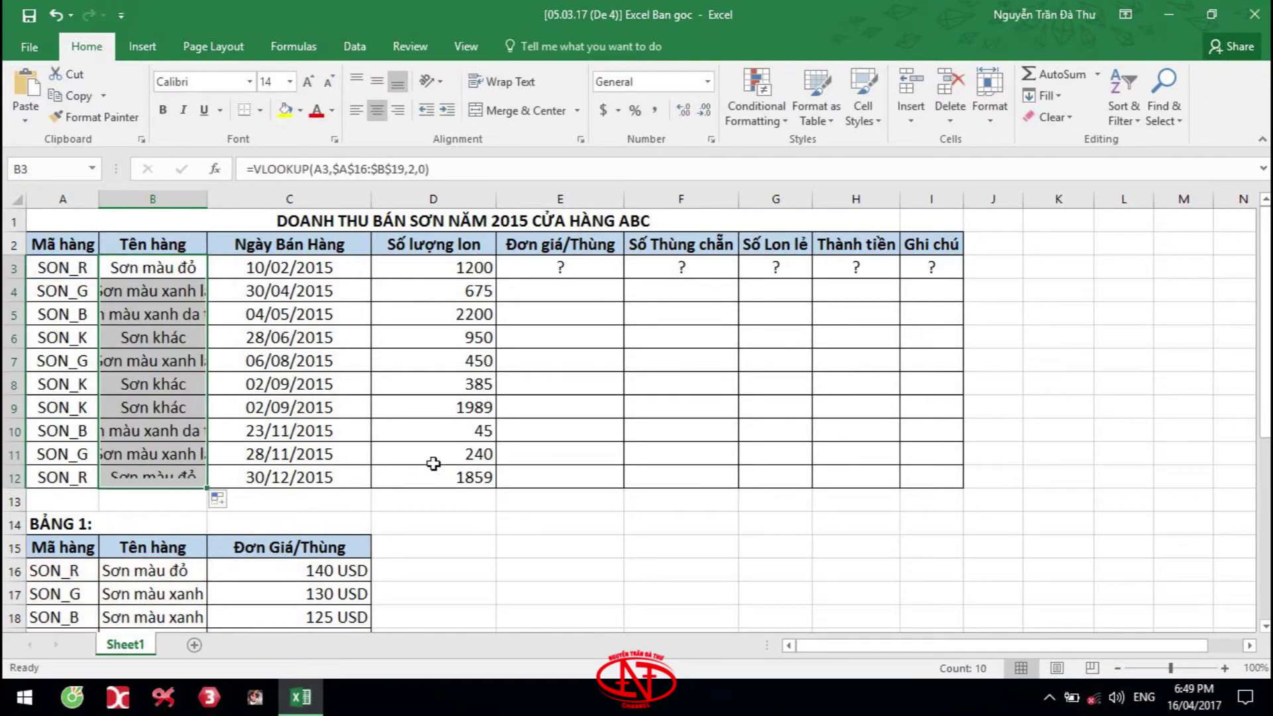
pyautogui.doubleClick(207, 195)
pyautogui.scroll(-4, 485, 369)
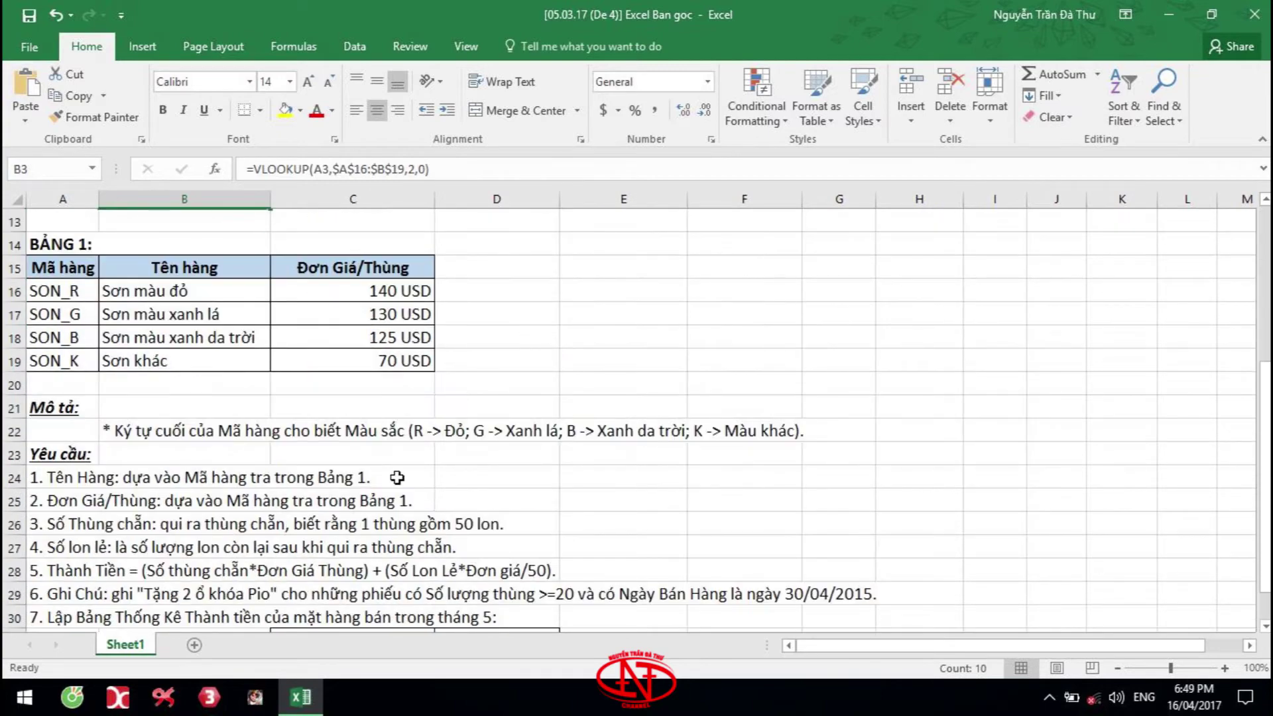
pyautogui.scroll(-1, 397, 477)
pyautogui.moveTo(36, 434); pyautogui.dragTo(441, 429)
pyautogui.scroll(1, 488, 442)
pyautogui.scroll(1, 488, 442)
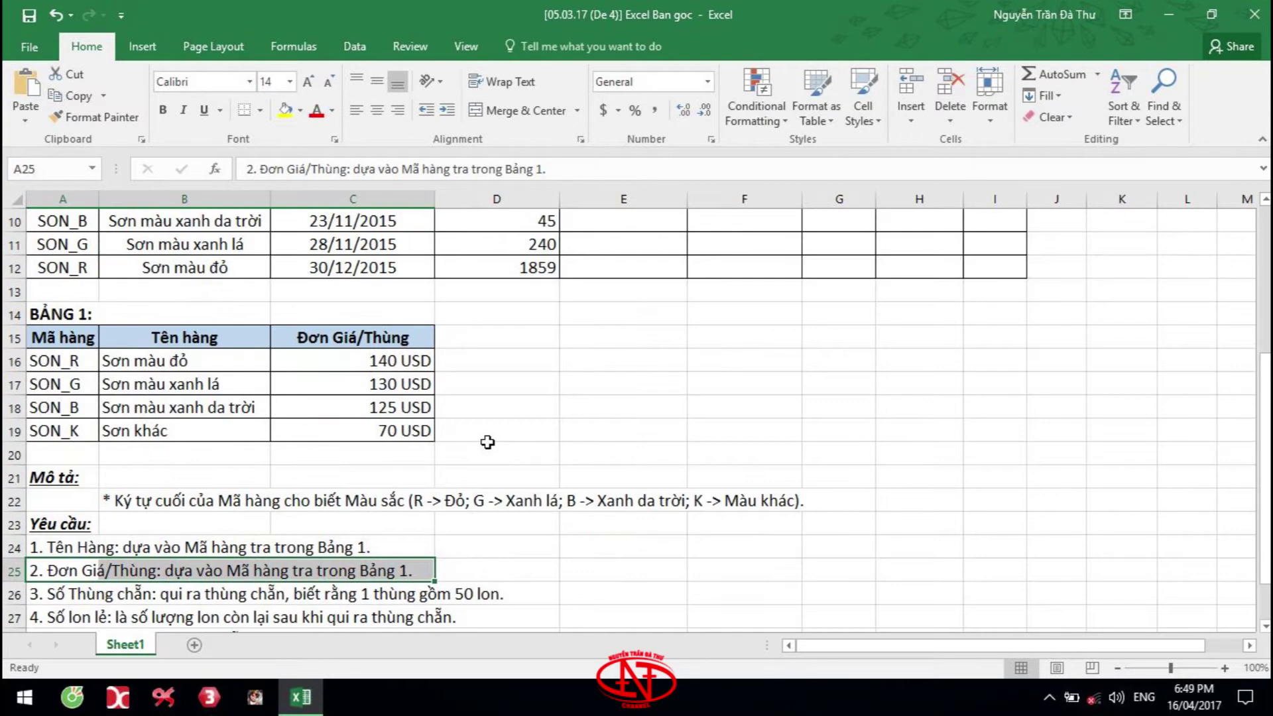
pyautogui.moveTo(408, 361); pyautogui.dragTo(420, 443)
pyautogui.scroll(3, 543, 396)
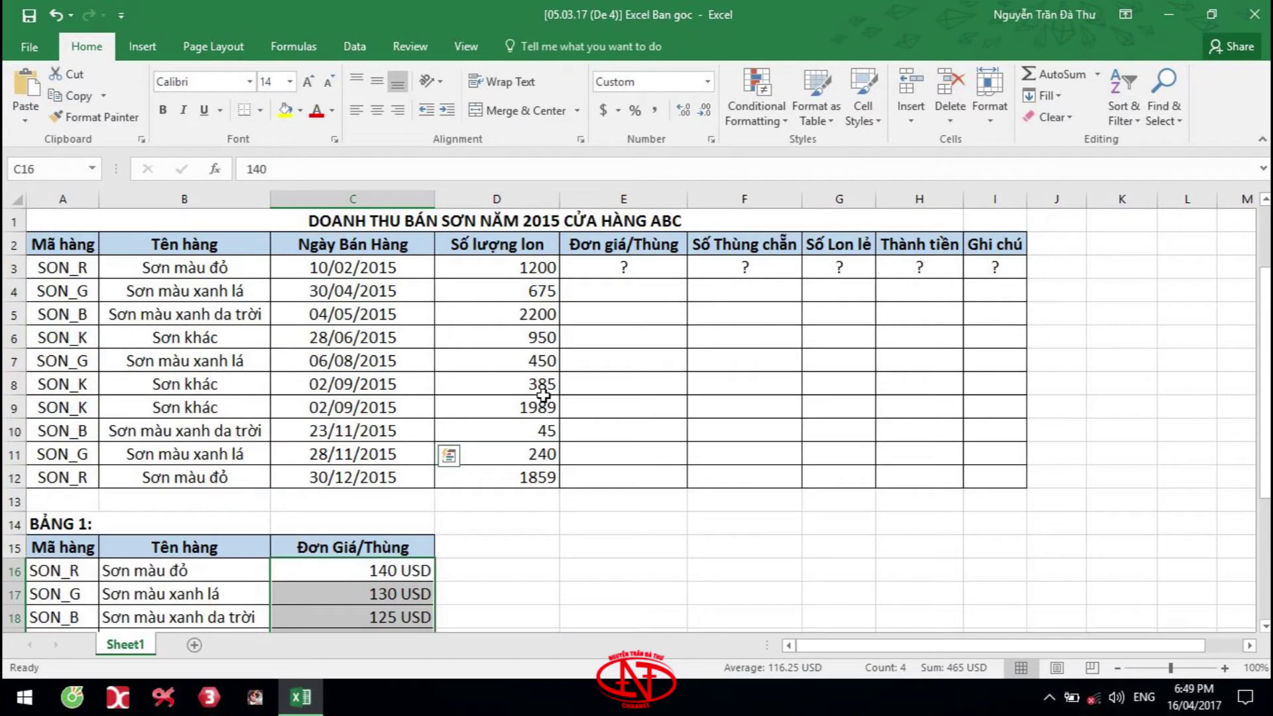
pyautogui.click(619, 271)
# Step: Enter =VLOOKUP(A3,$A$16:$C$19,3,0) in E3 to fetch the unit price
pyautogui.write('=v')
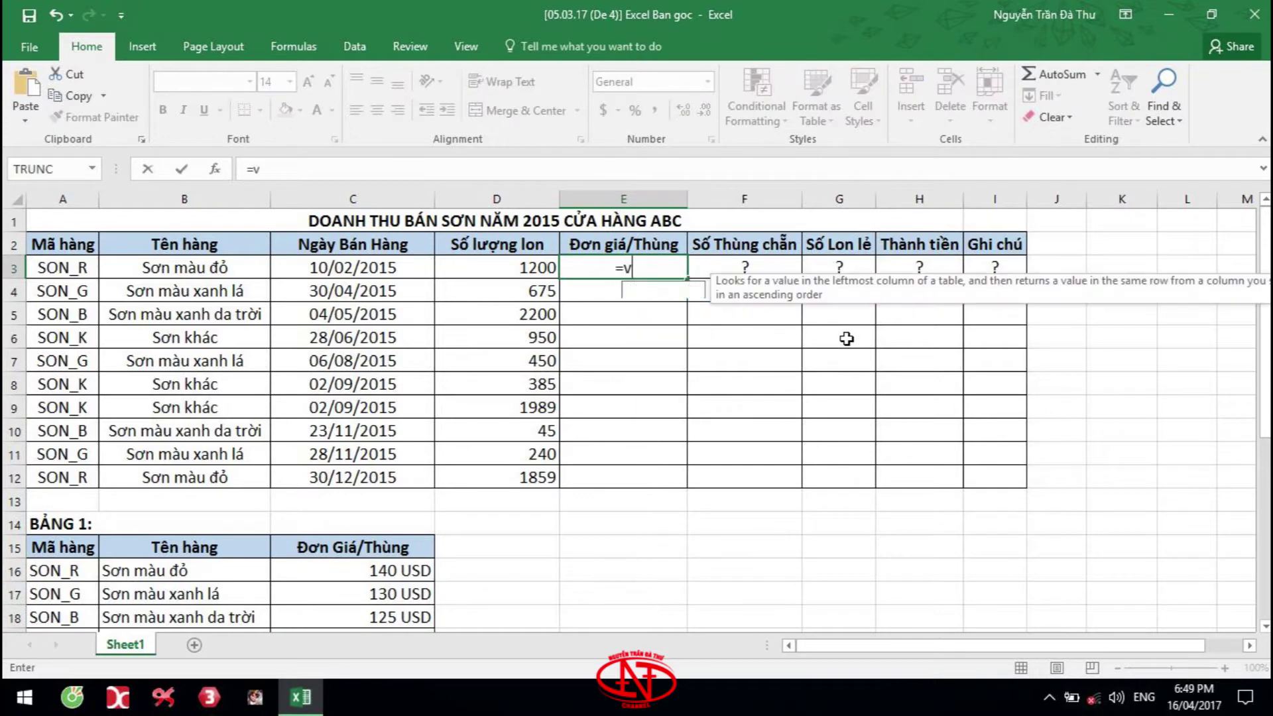
pyautogui.write('l')
pyautogui.press('Tab')
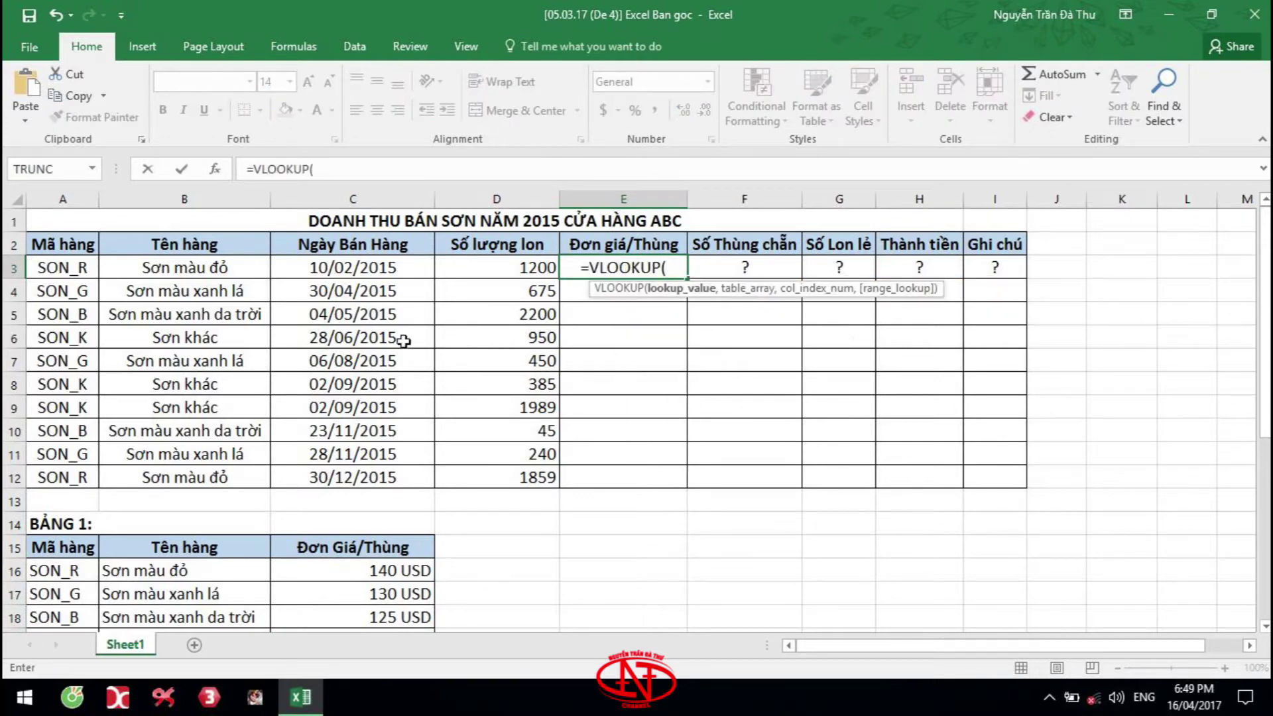
pyautogui.click(62, 270)
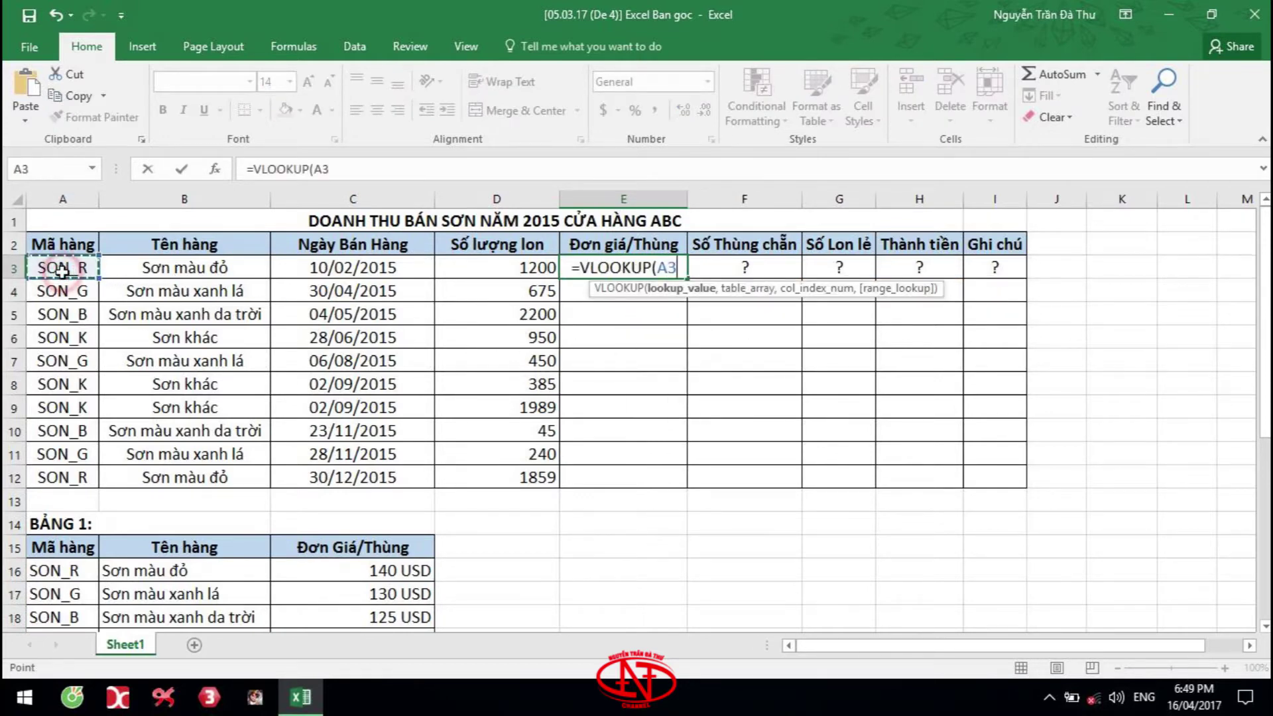
pyautogui.write(',')
pyautogui.scroll(-1, 118, 357)
pyautogui.scroll(-1, 118, 357)
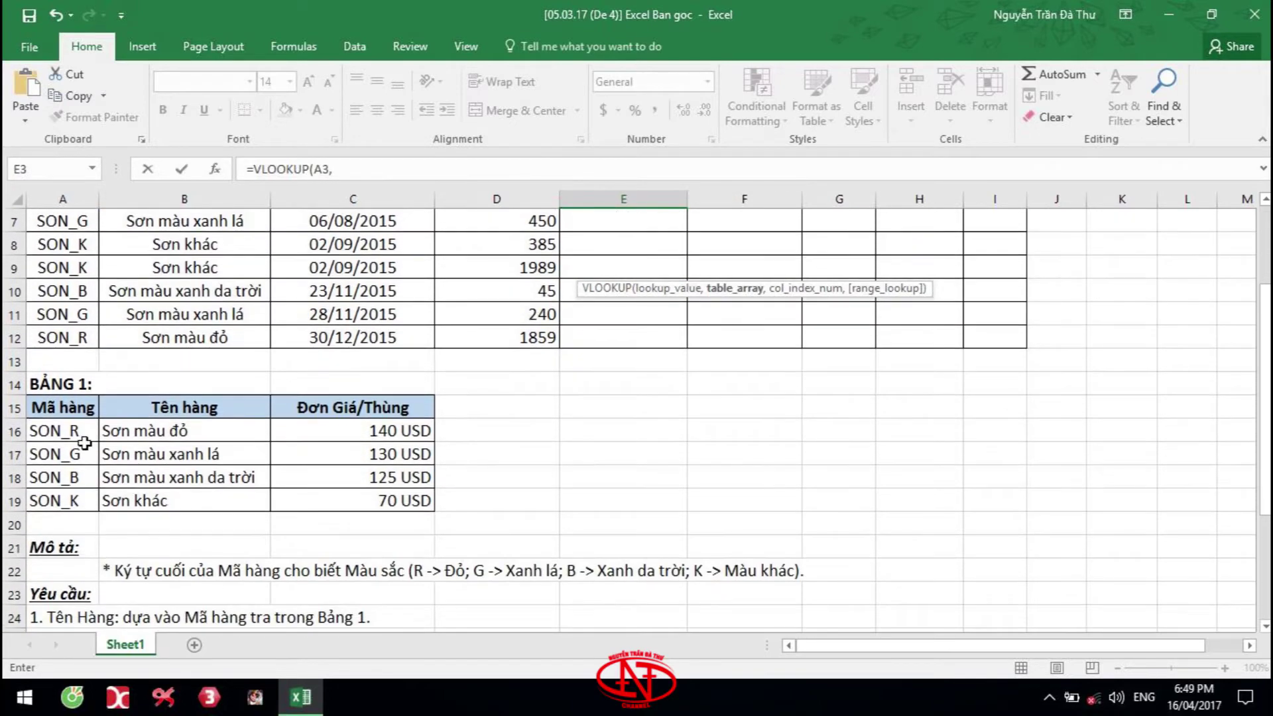
pyautogui.moveTo(79, 434); pyautogui.dragTo(352, 494)
pyautogui.press('F4')
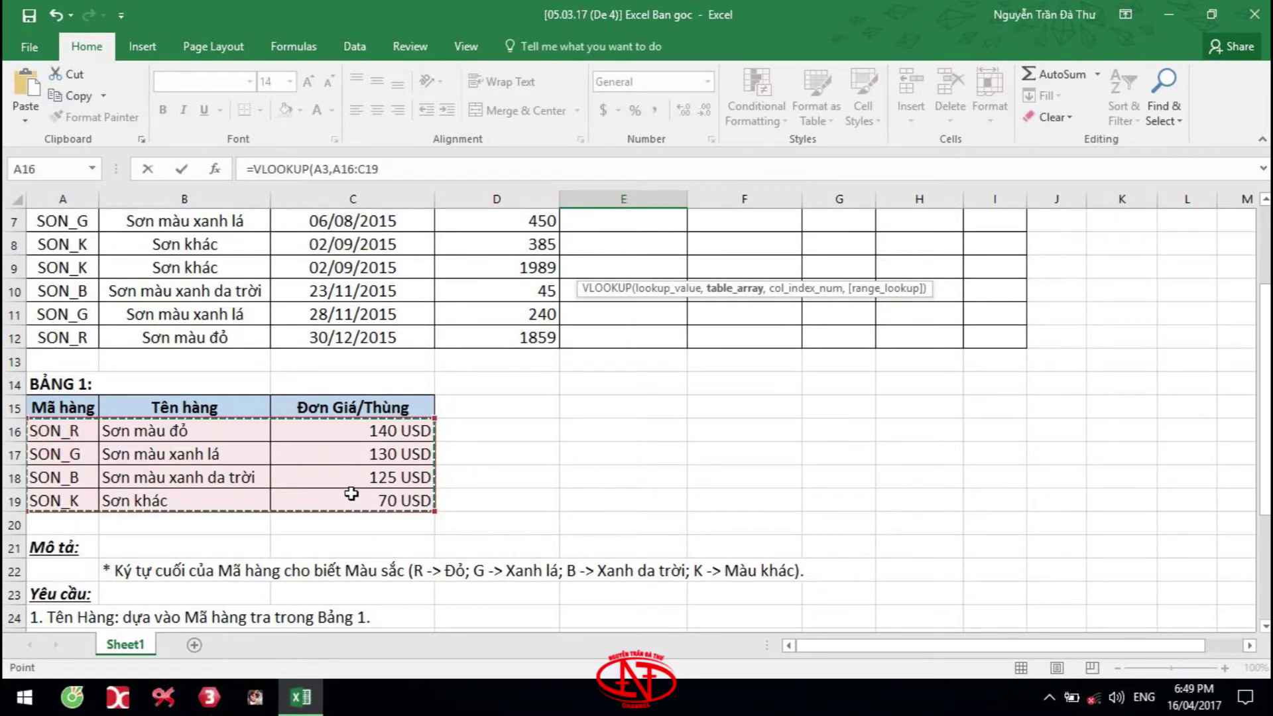
pyautogui.scroll(2, 351, 493)
pyautogui.write(',')
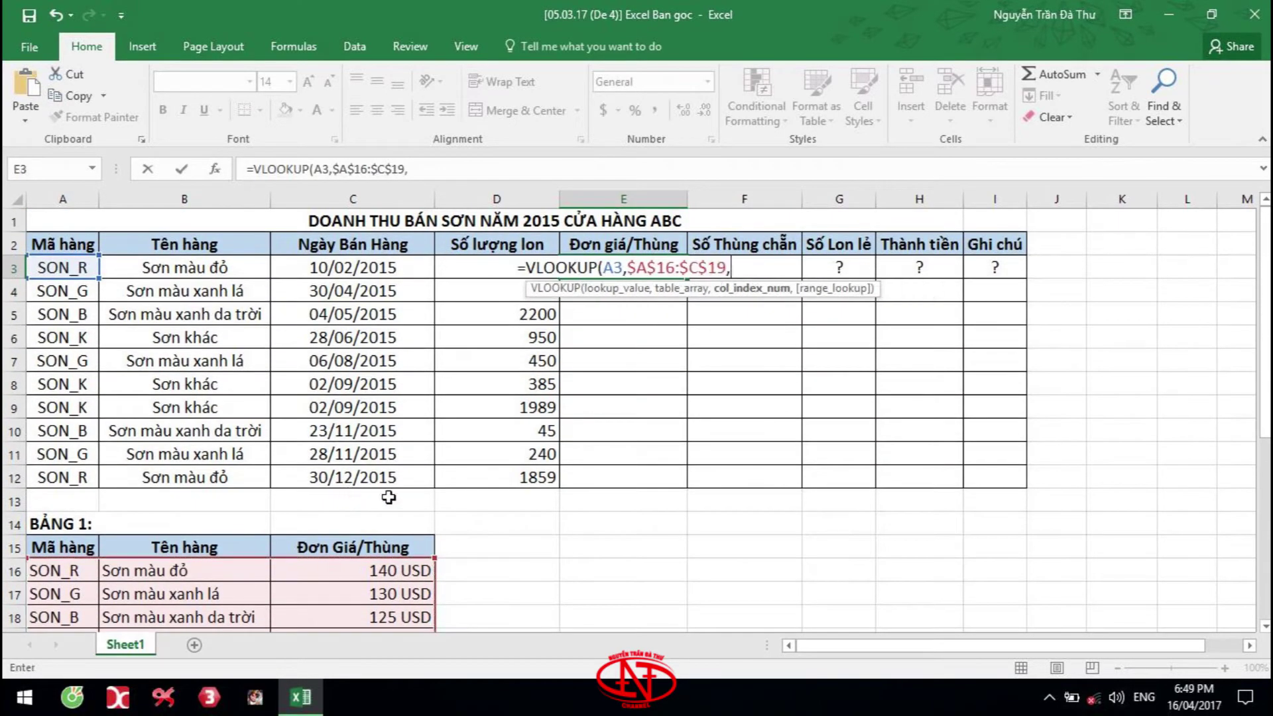
pyautogui.scroll(-1, 388, 498)
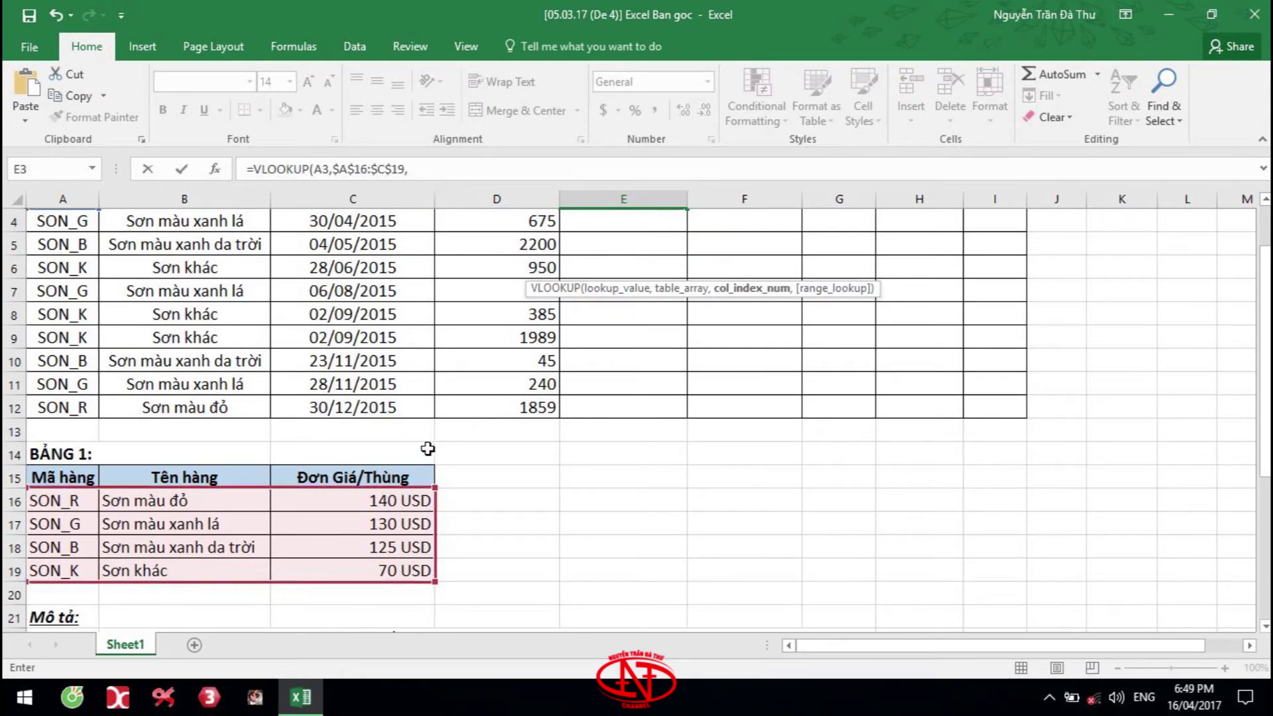
pyautogui.write('3,')
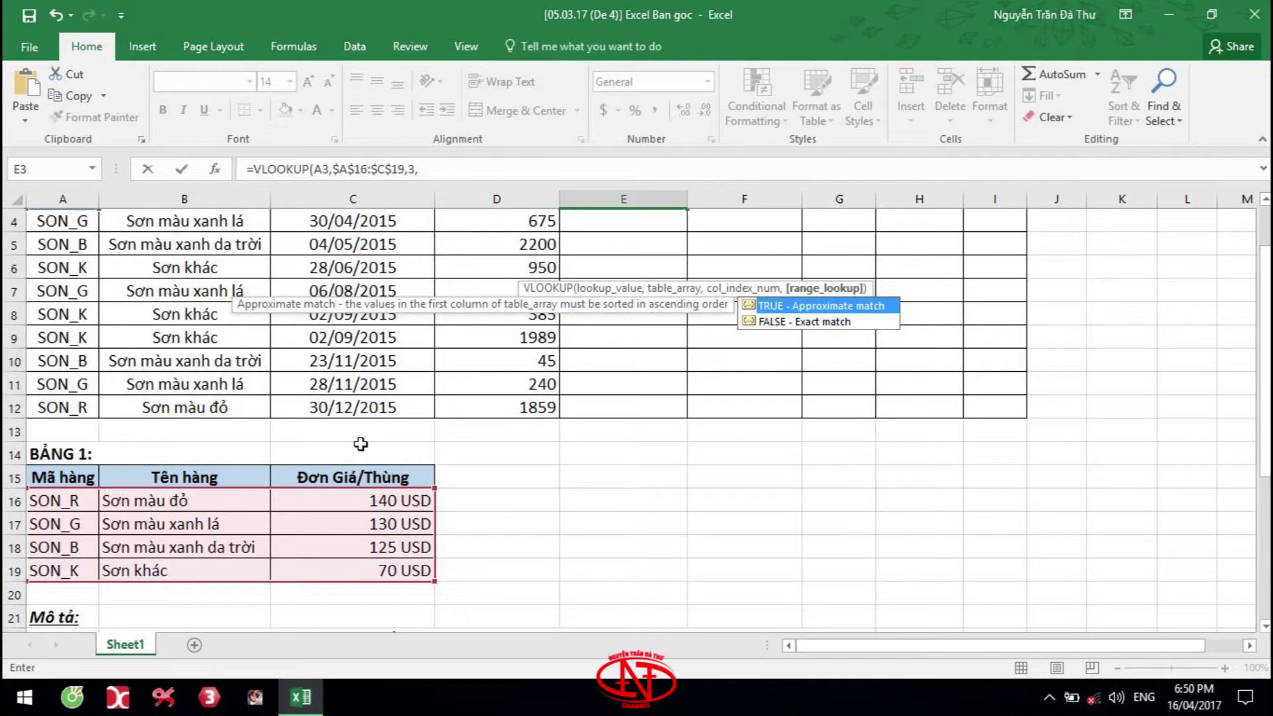
pyautogui.write('0')
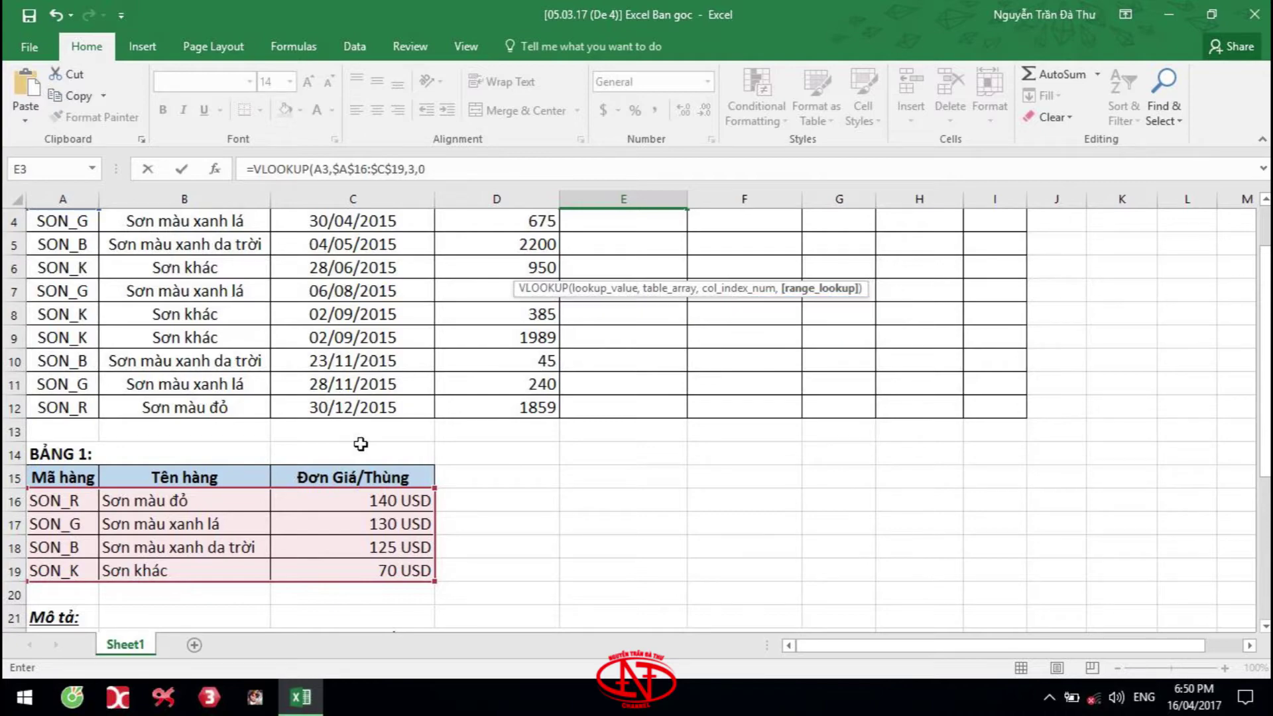
pyautogui.press('Return')
# Step: Copy the price formula down through E12 and read the third requirement
pyautogui.scroll(1, 362, 441)
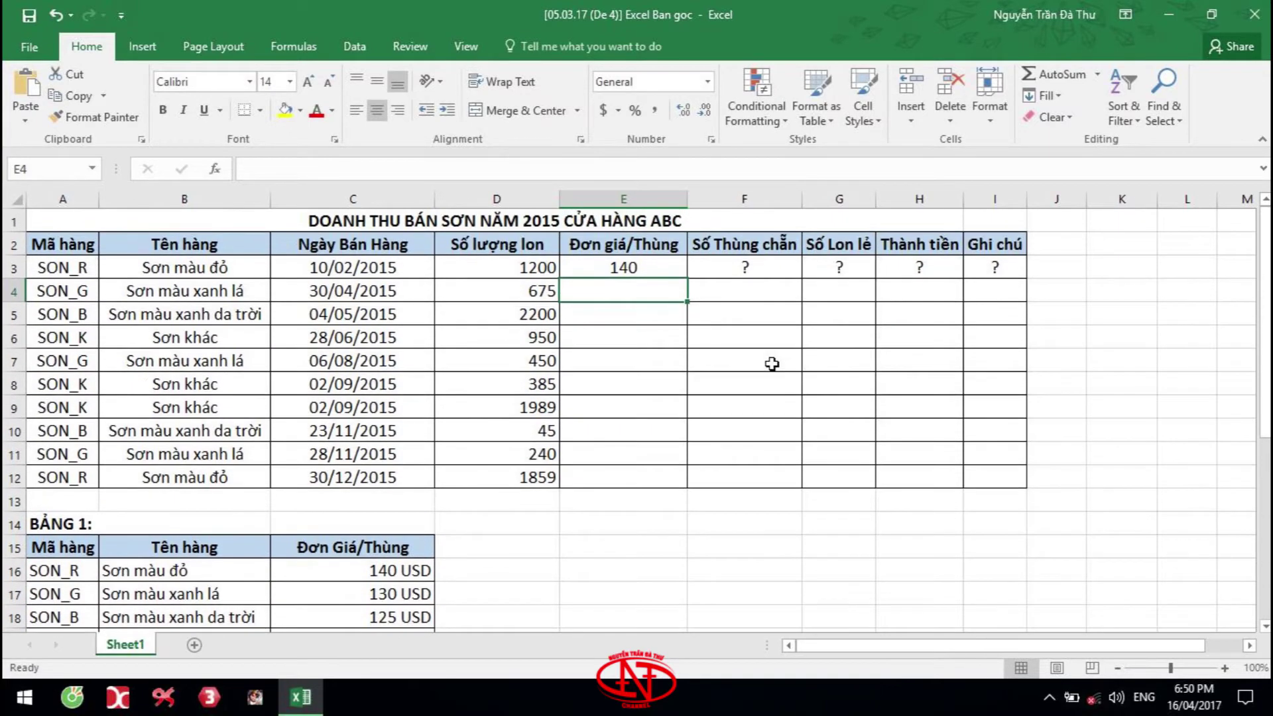
pyautogui.click(667, 269)
pyautogui.moveTo(687, 279); pyautogui.dragTo(658, 491)
pyautogui.scroll(-5, 670, 305)
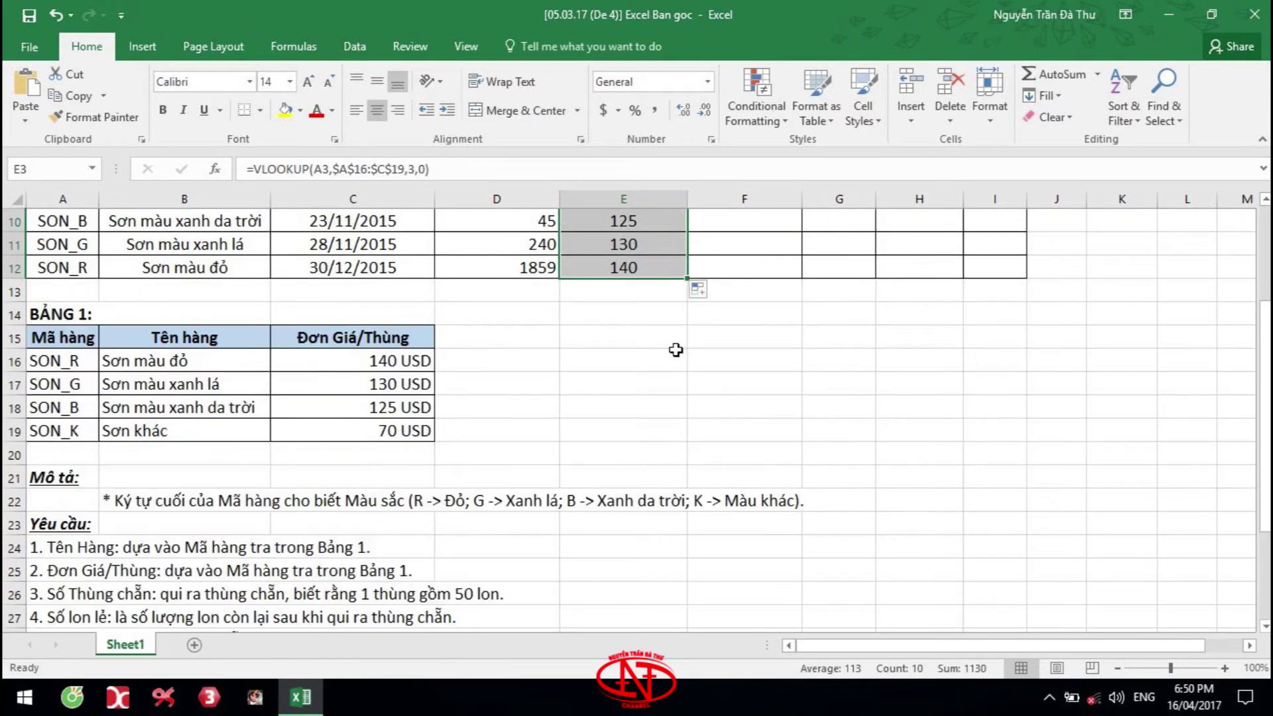
pyautogui.moveTo(50, 456); pyautogui.dragTo(481, 451)
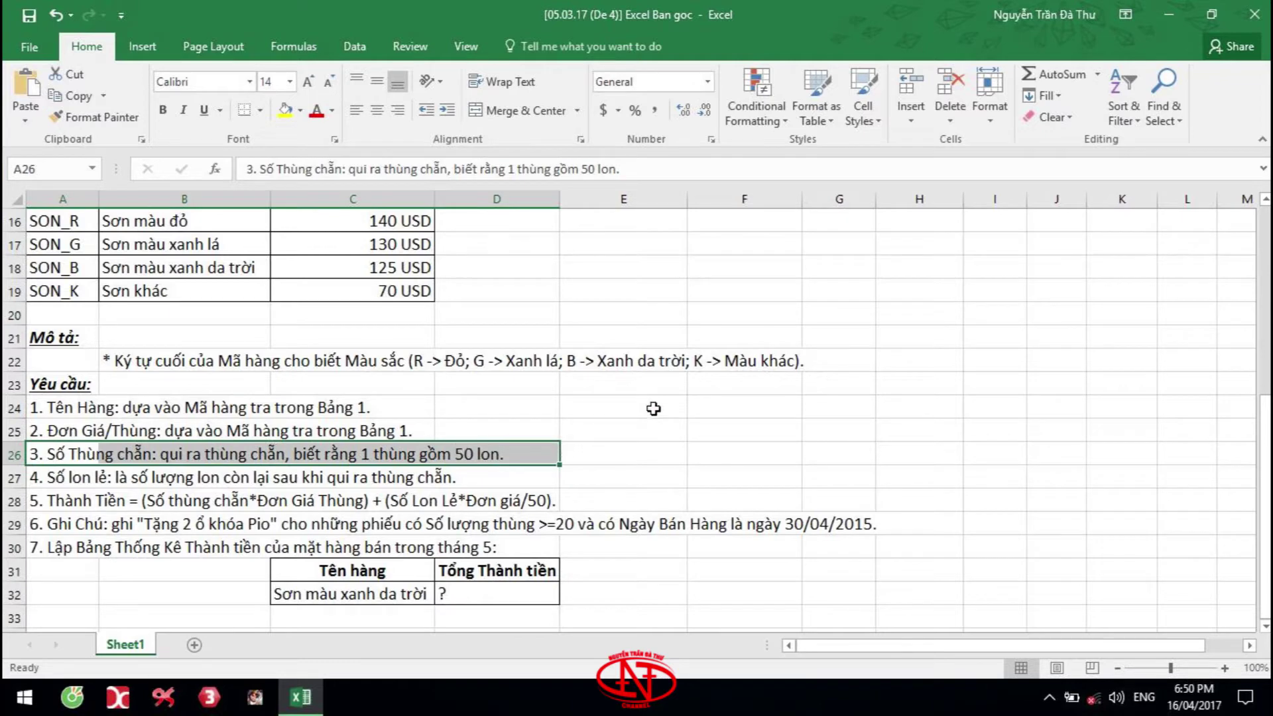
pyautogui.scroll(5, 779, 373)
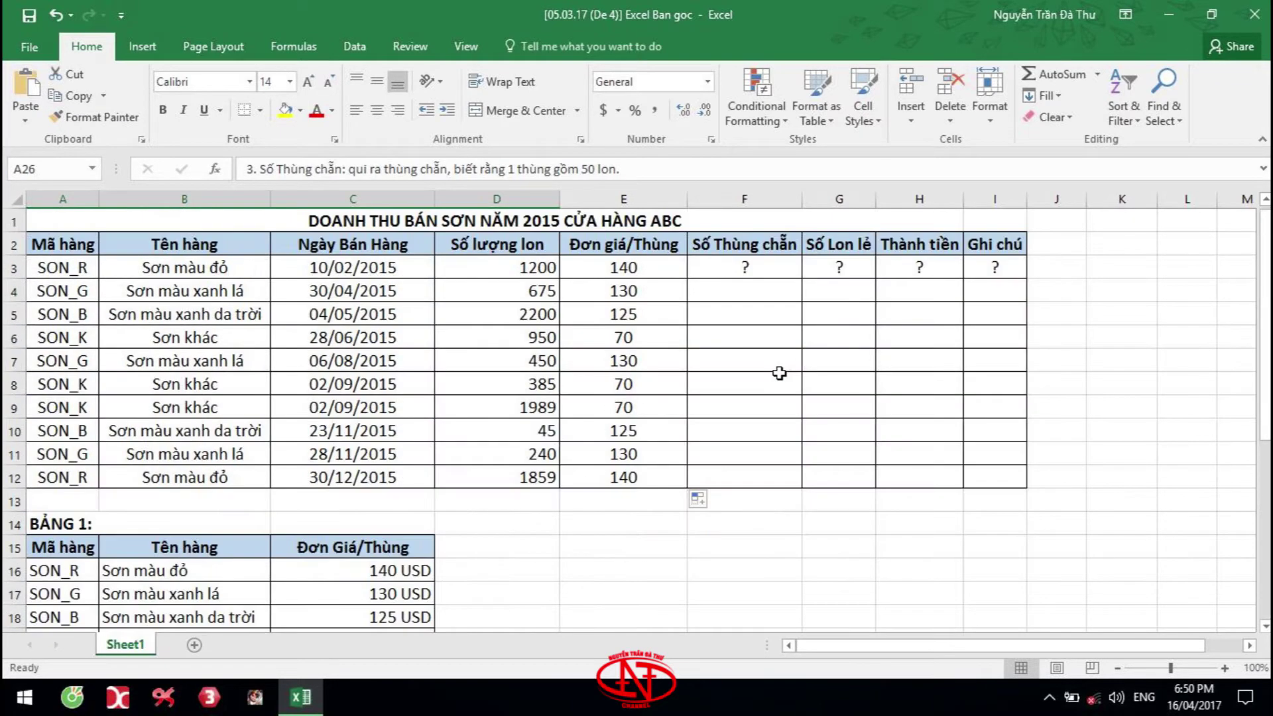
# Step: Enter =QUOTIENT(D3,50) in F3 to count full 50-can cartons
pyautogui.click(759, 269)
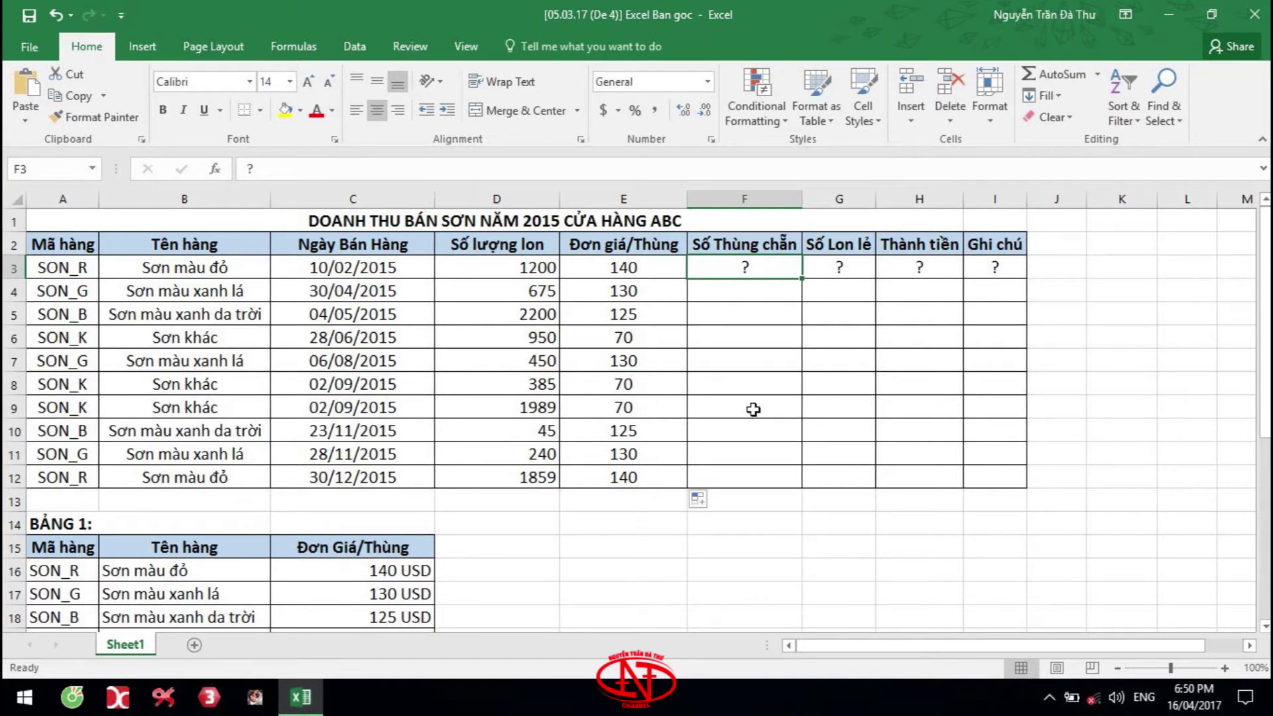
pyautogui.write('=quo')
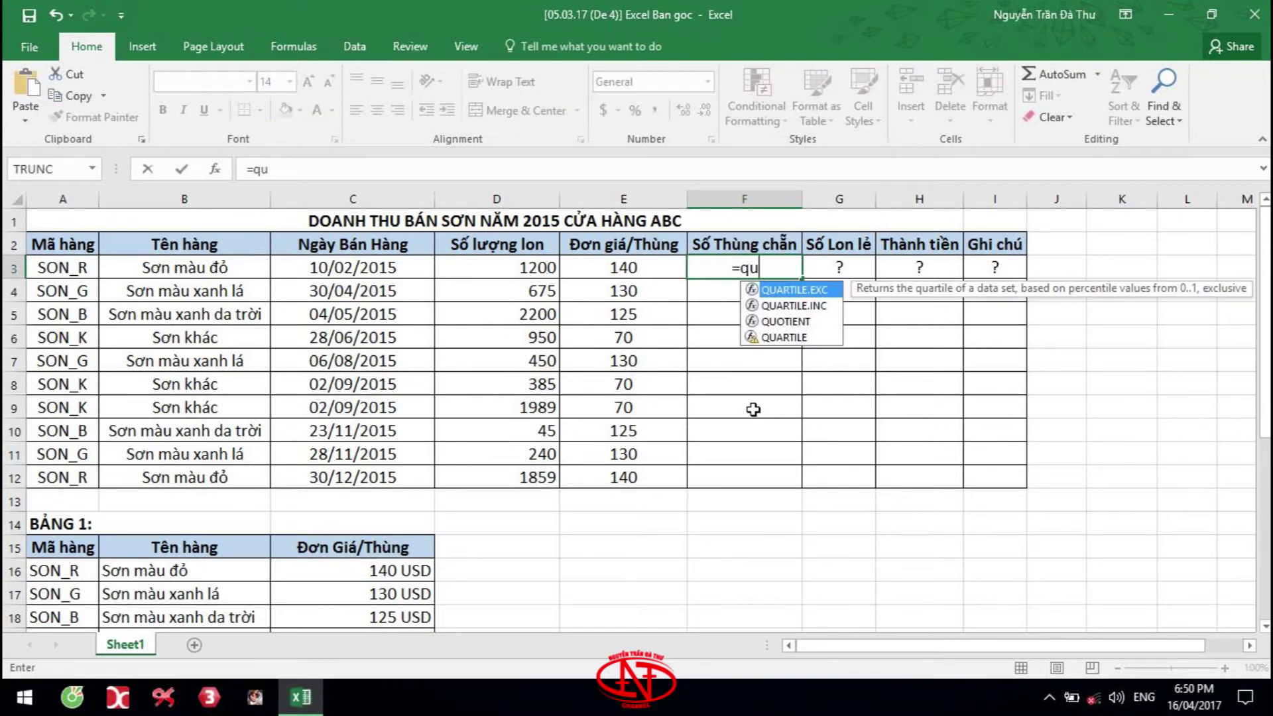
pyautogui.press('Tab')
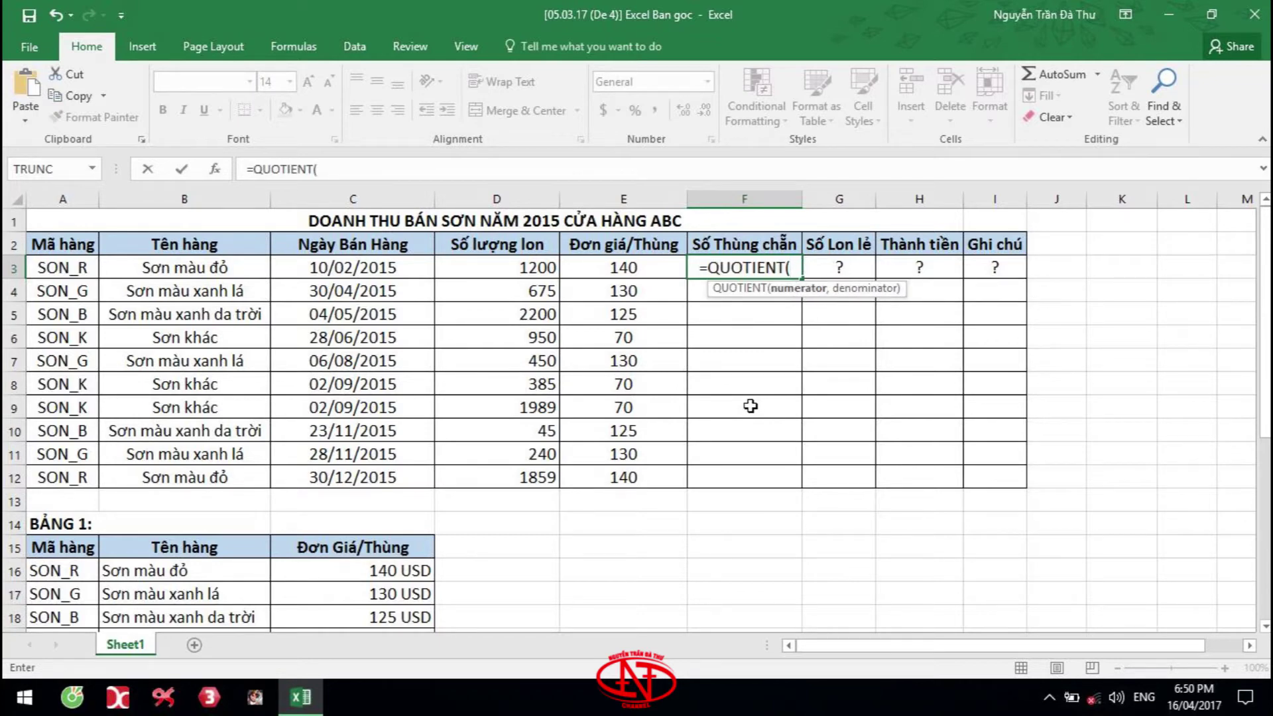
pyautogui.click(527, 268)
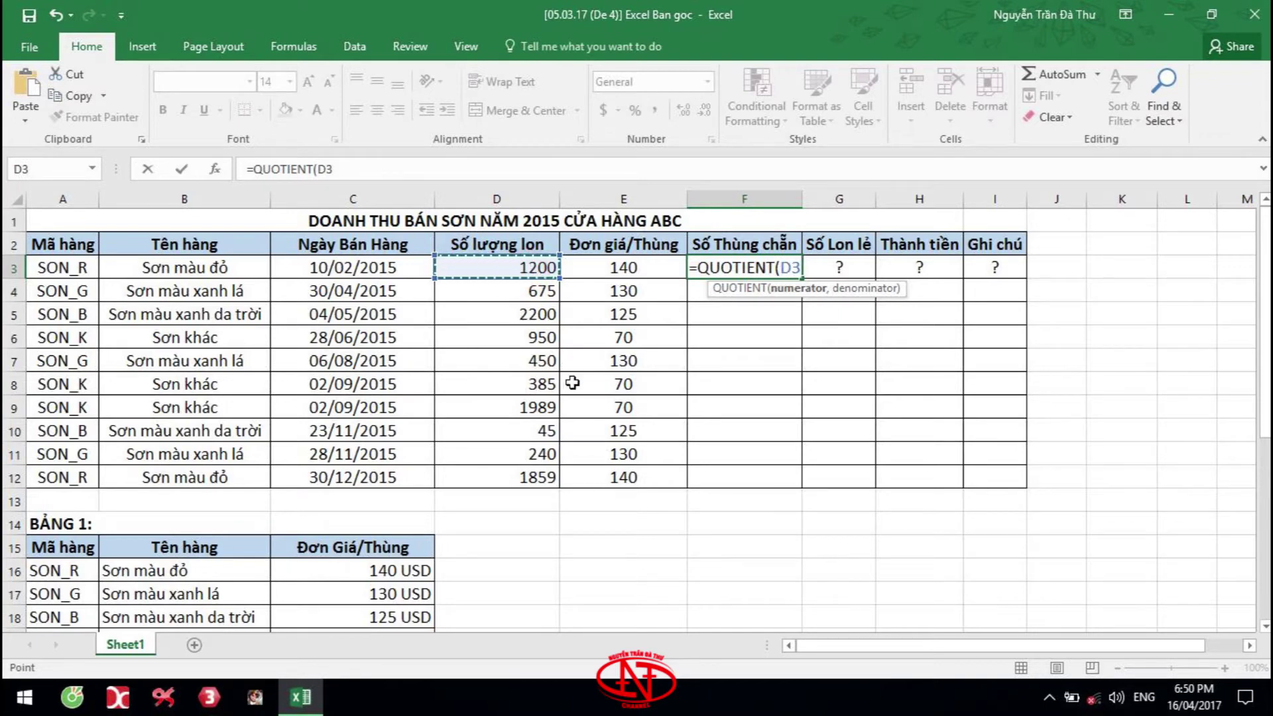
pyautogui.write(',')
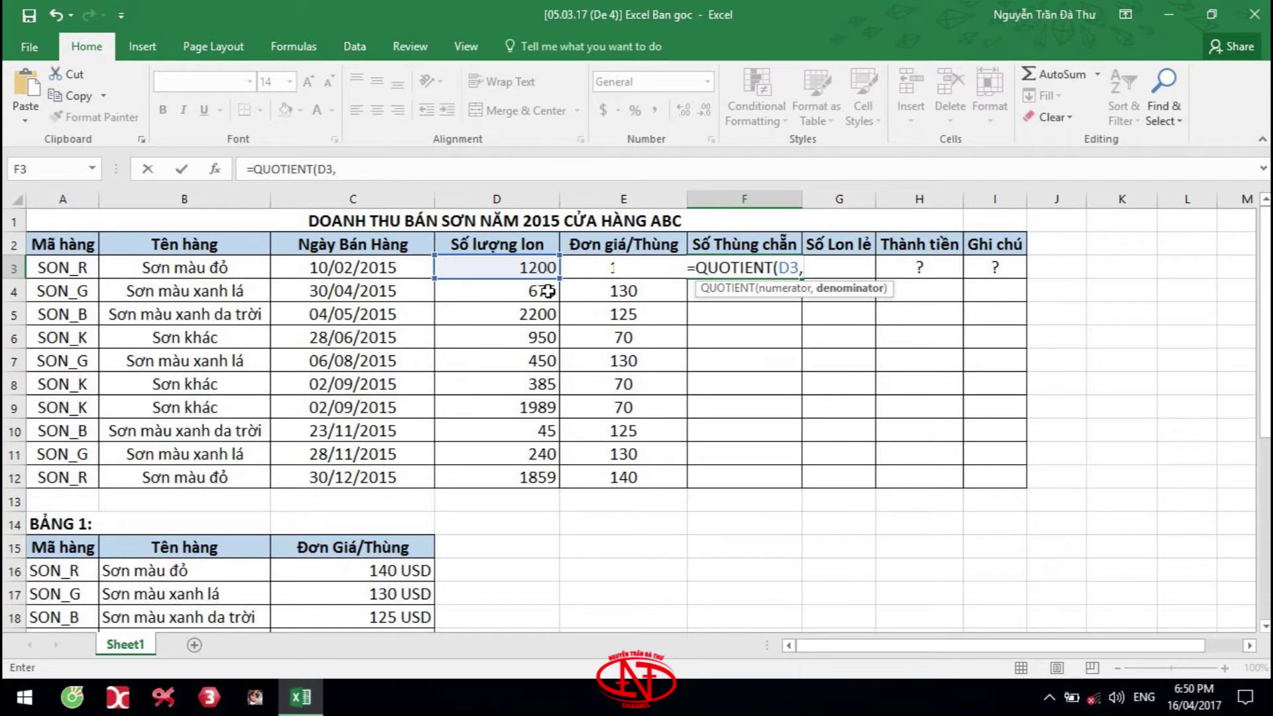
pyautogui.write('50)')
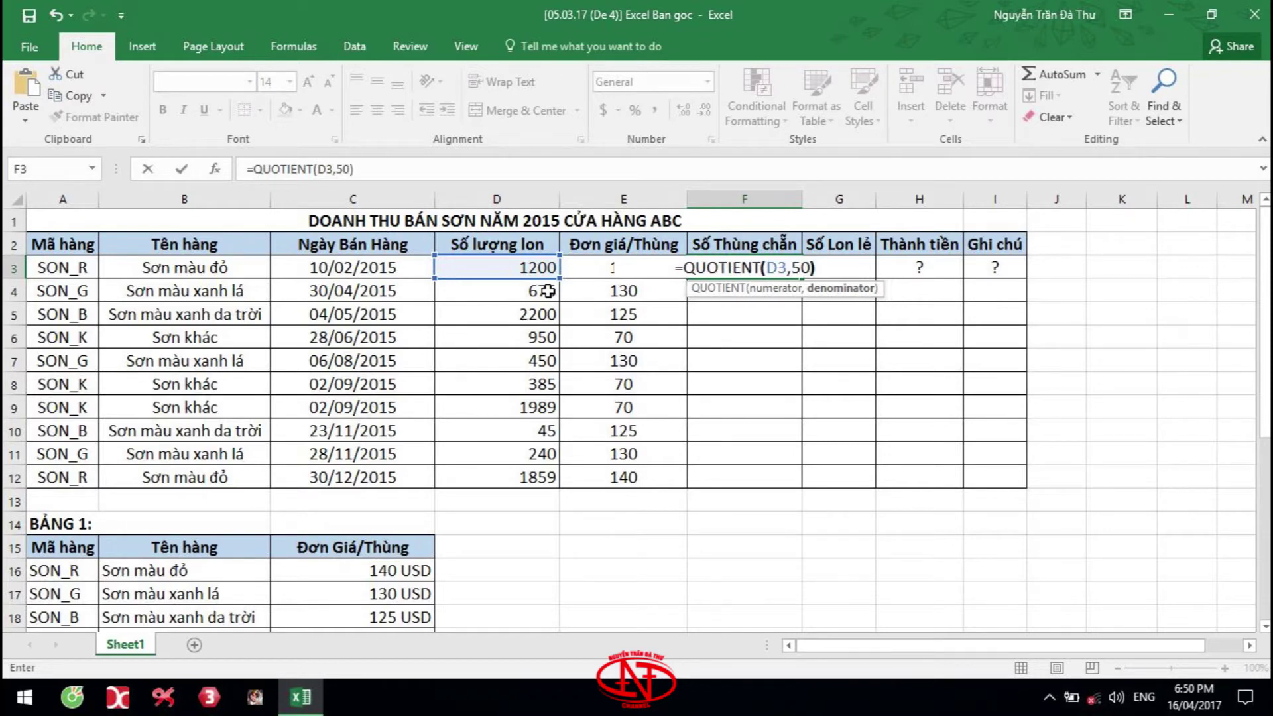
pyautogui.press('Return')
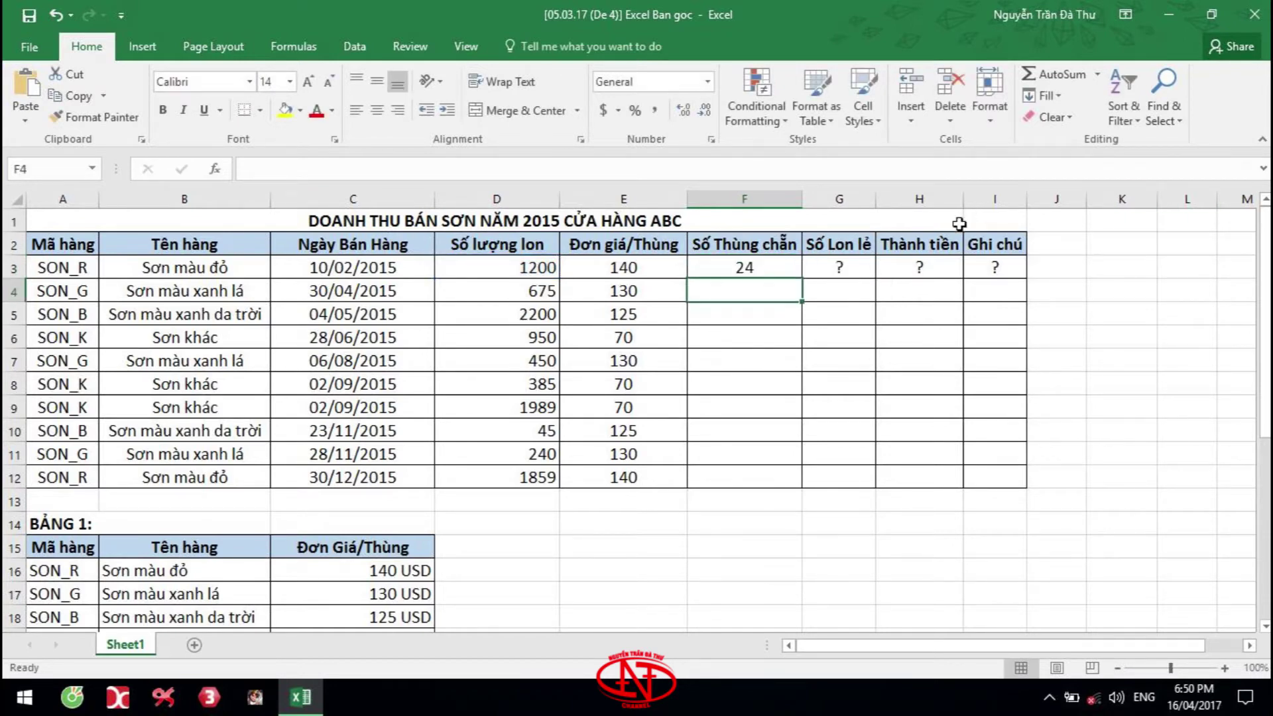
# Step: Copy the carton formula down through F12 and read the fourth requirement
pyautogui.click(792, 270)
pyautogui.moveTo(801, 279); pyautogui.dragTo(769, 490)
pyautogui.scroll(-4, 712, 408)
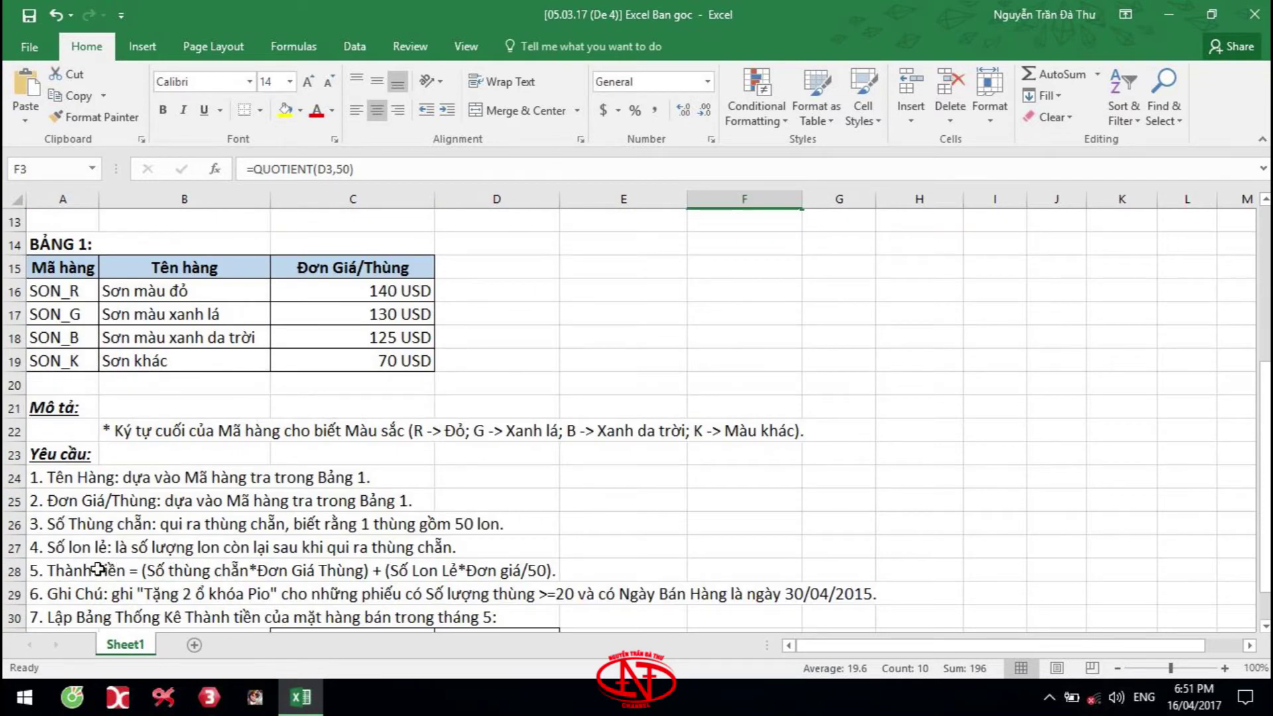
pyautogui.moveTo(41, 547); pyautogui.dragTo(683, 531)
pyautogui.scroll(4, 721, 510)
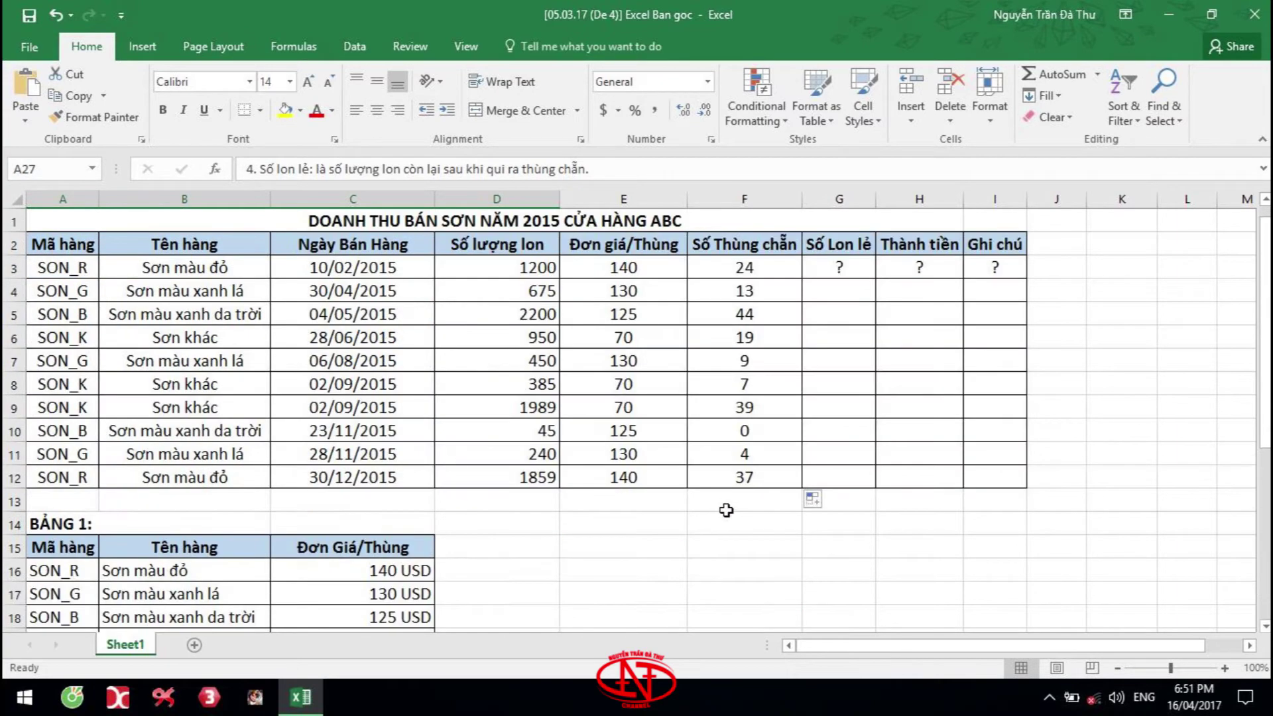
# Step: Enter =D3-F3*50 in G3 to compute the leftover cans
pyautogui.click(855, 273)
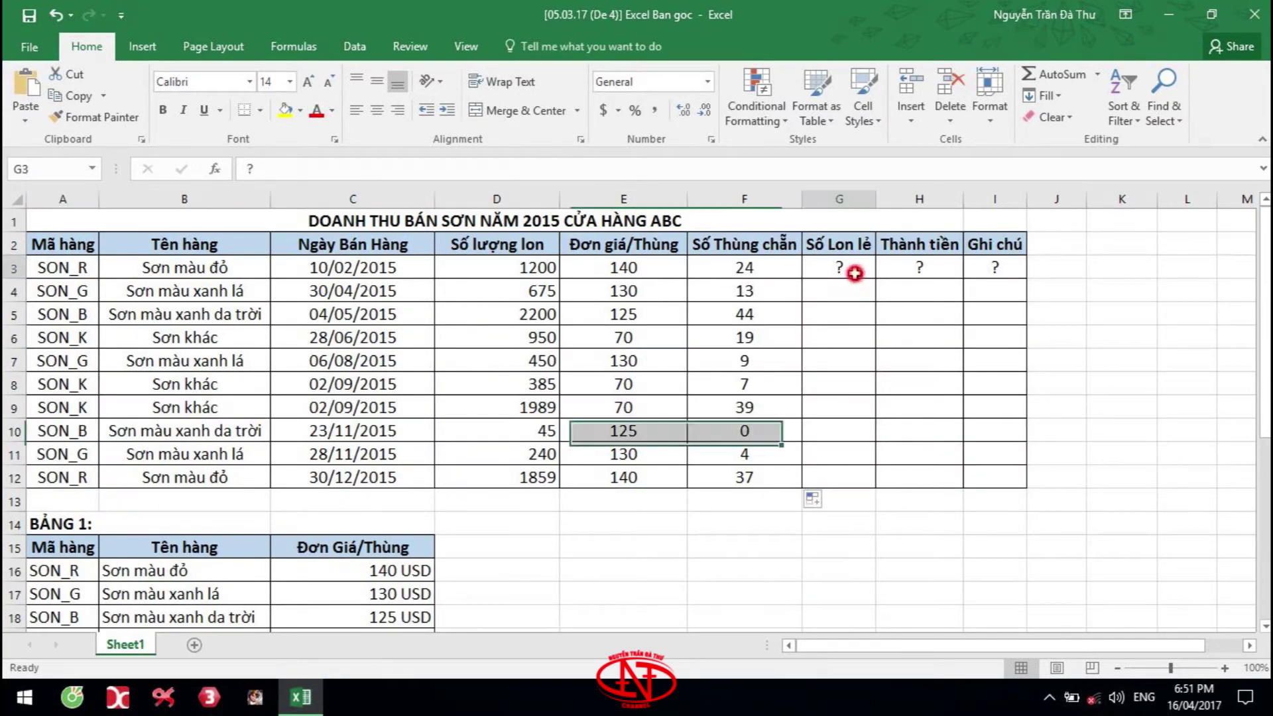
pyautogui.write('=')
pyautogui.click(528, 269)
pyautogui.write('-')
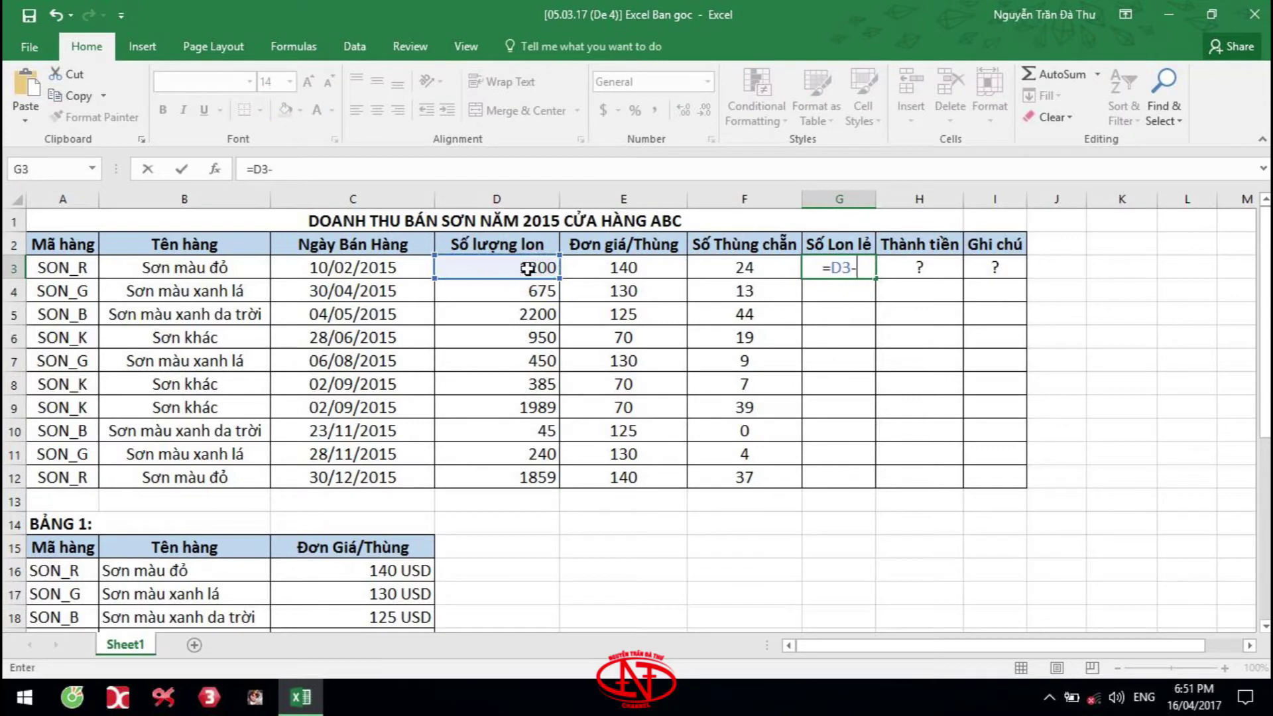
pyautogui.click(748, 267)
pyautogui.write('*50')
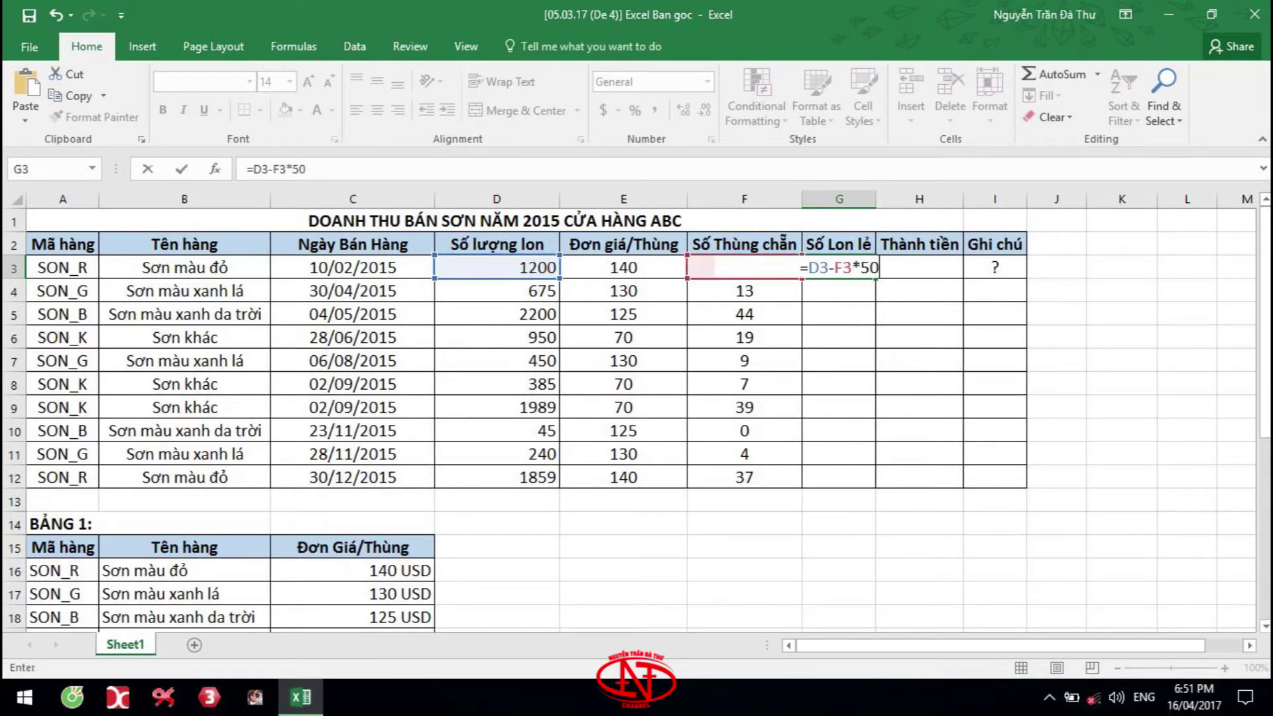
pyautogui.press('Return')
# Step: Copy the leftover-cans formula down through G12
pyautogui.click(838, 267)
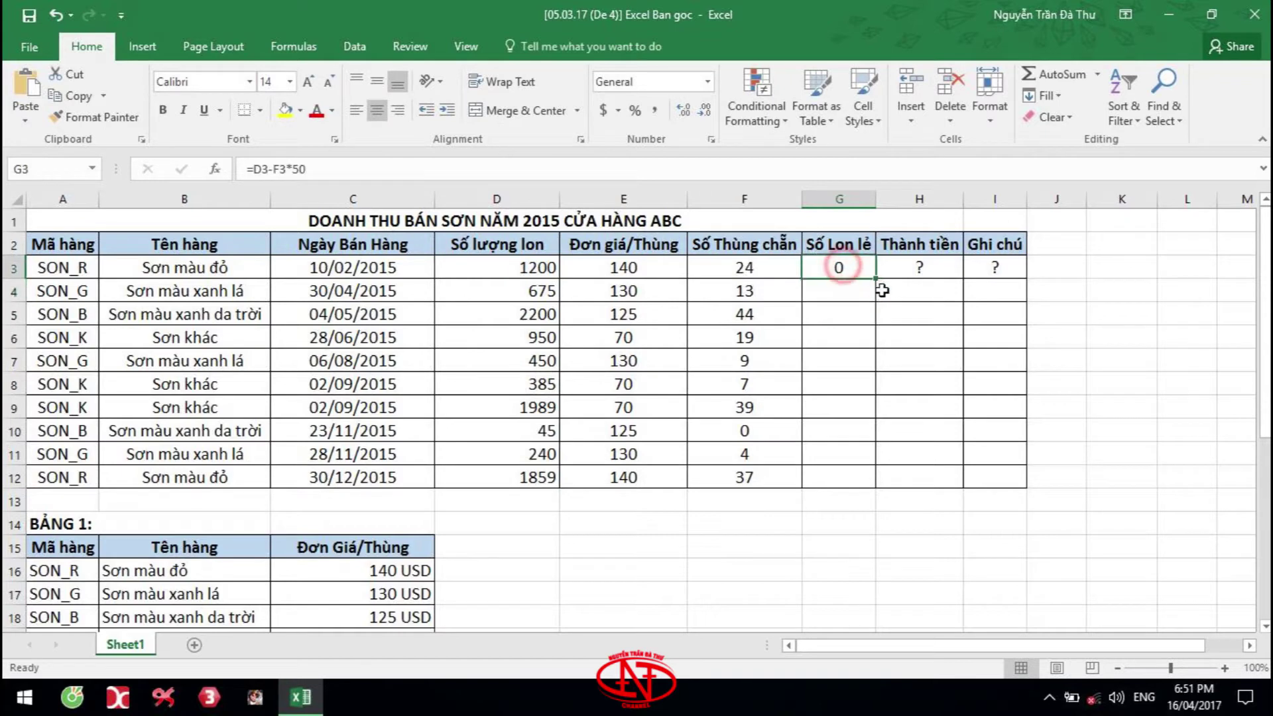
pyautogui.moveTo(874, 280); pyautogui.dragTo(859, 491)
pyautogui.click(930, 268)
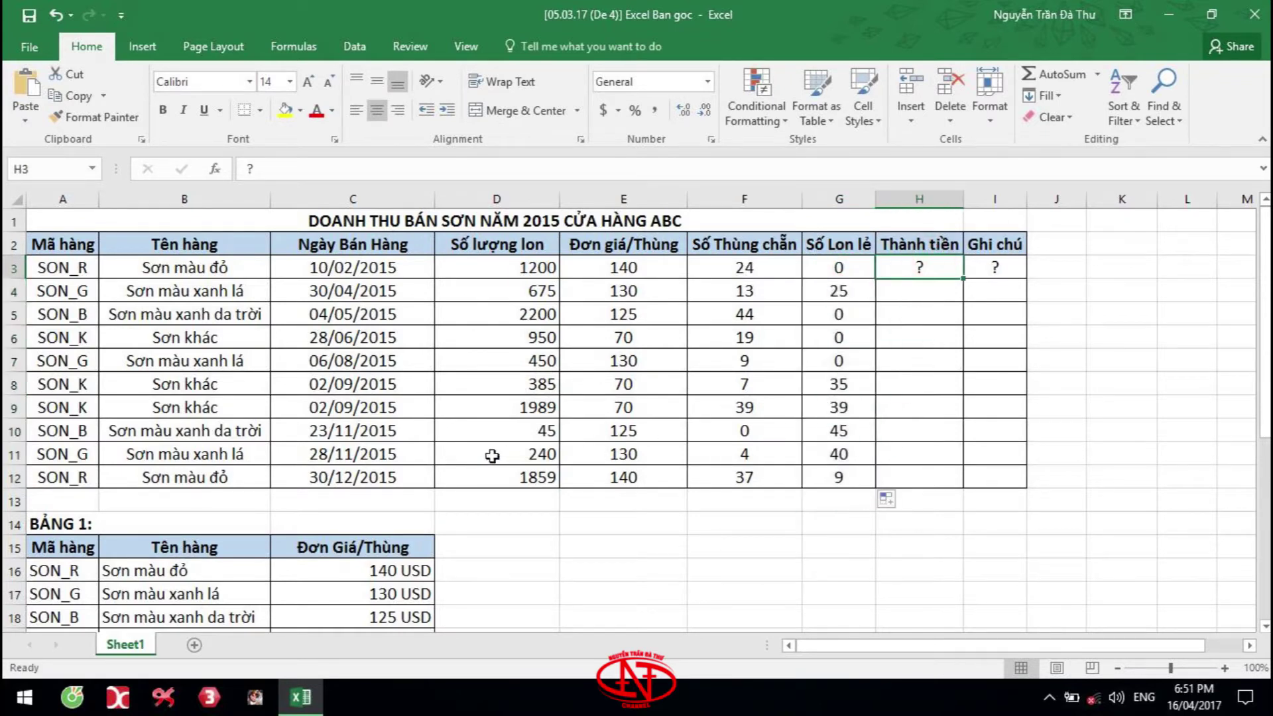
pyautogui.scroll(-1, 247, 517)
pyautogui.scroll(-5, 248, 517)
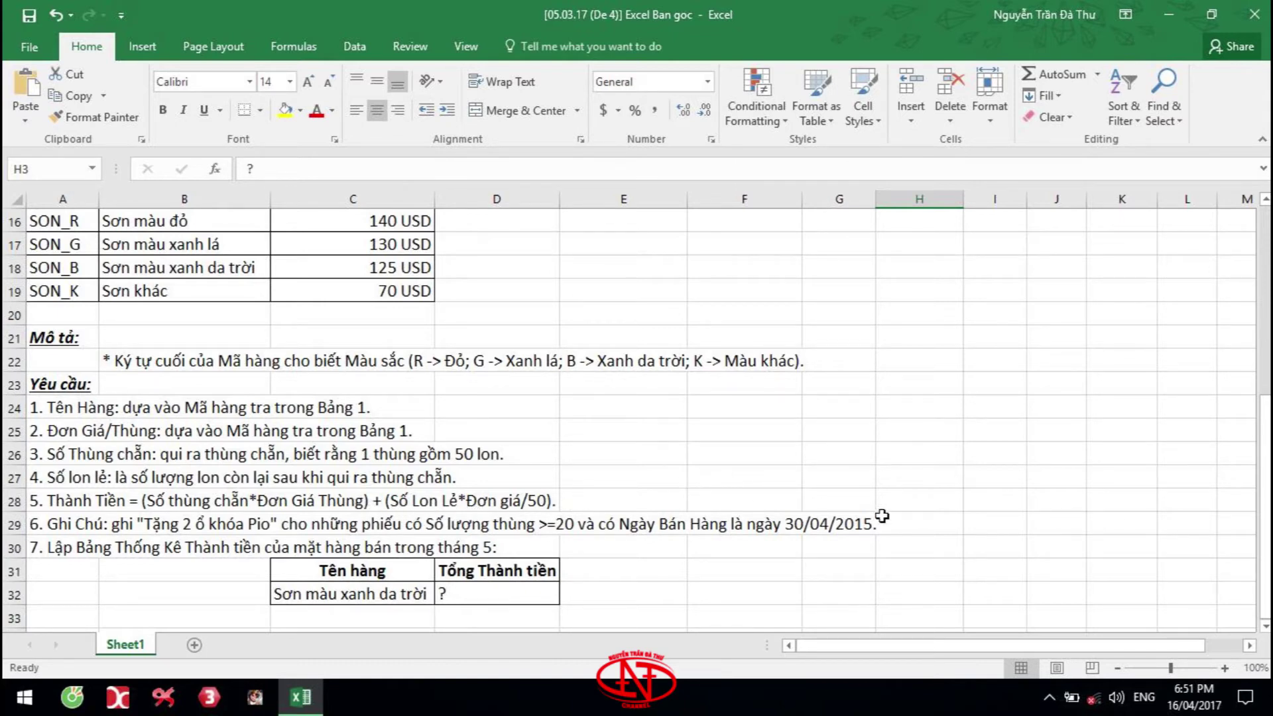
# Step: Start the H3 Thành tiền formula with full cases times unit price: =(F3*E3)+
pyautogui.scroll(5, 932, 495)
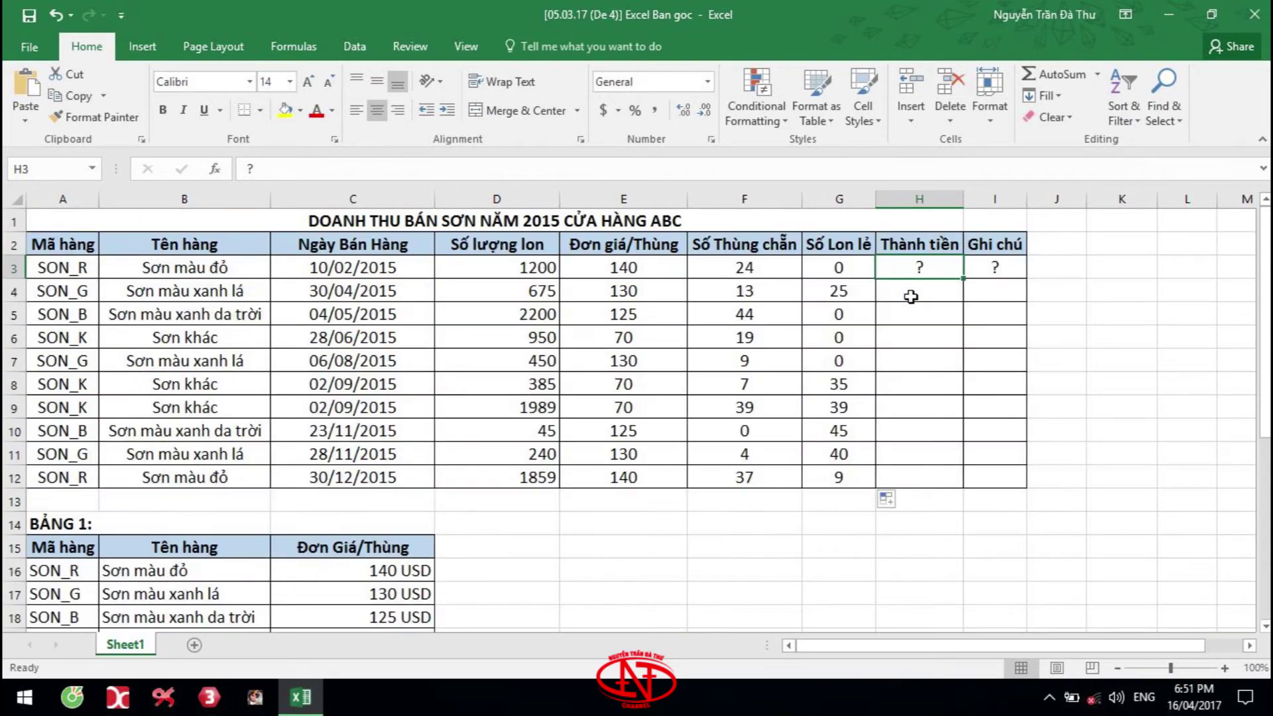
pyautogui.write('=')
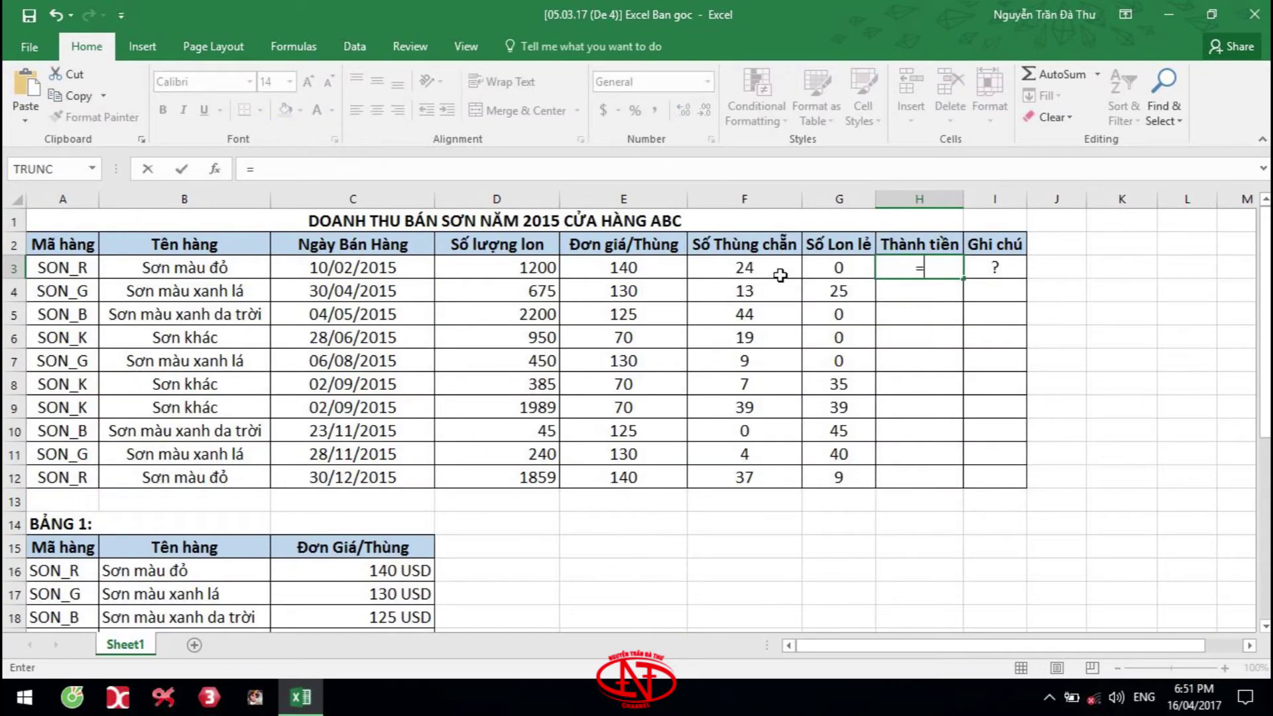
pyautogui.scroll(-4, 773, 271)
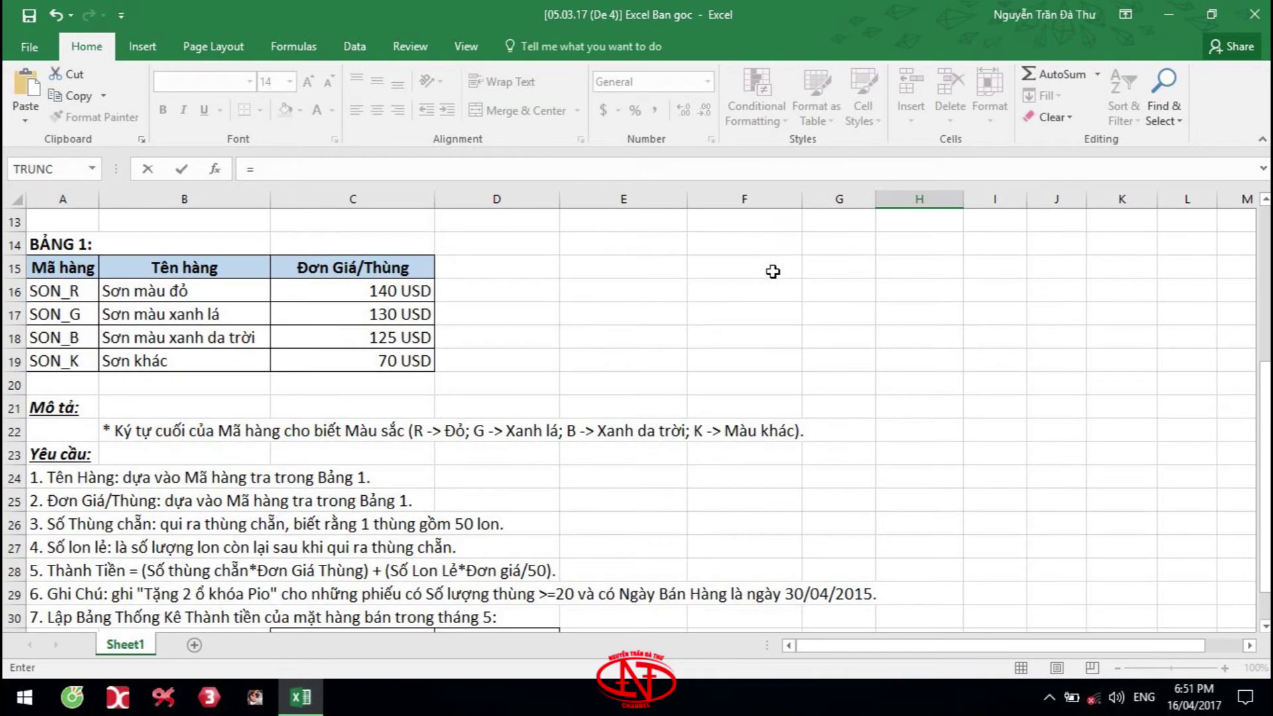
pyautogui.click(252, 170)
pyautogui.moveTo(1265, 398); pyautogui.dragTo(1265, 241)
pyautogui.click(746, 265)
pyautogui.write('*')
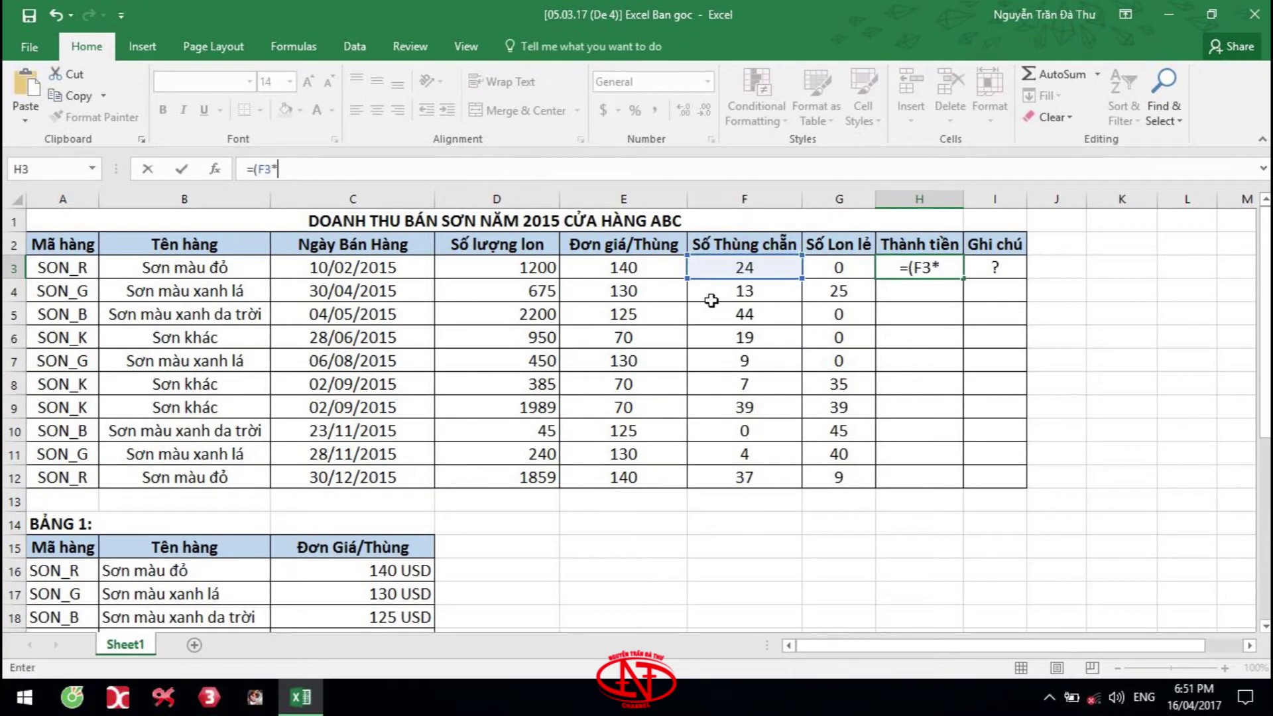
pyautogui.click(628, 264)
pyautogui.write(')+')
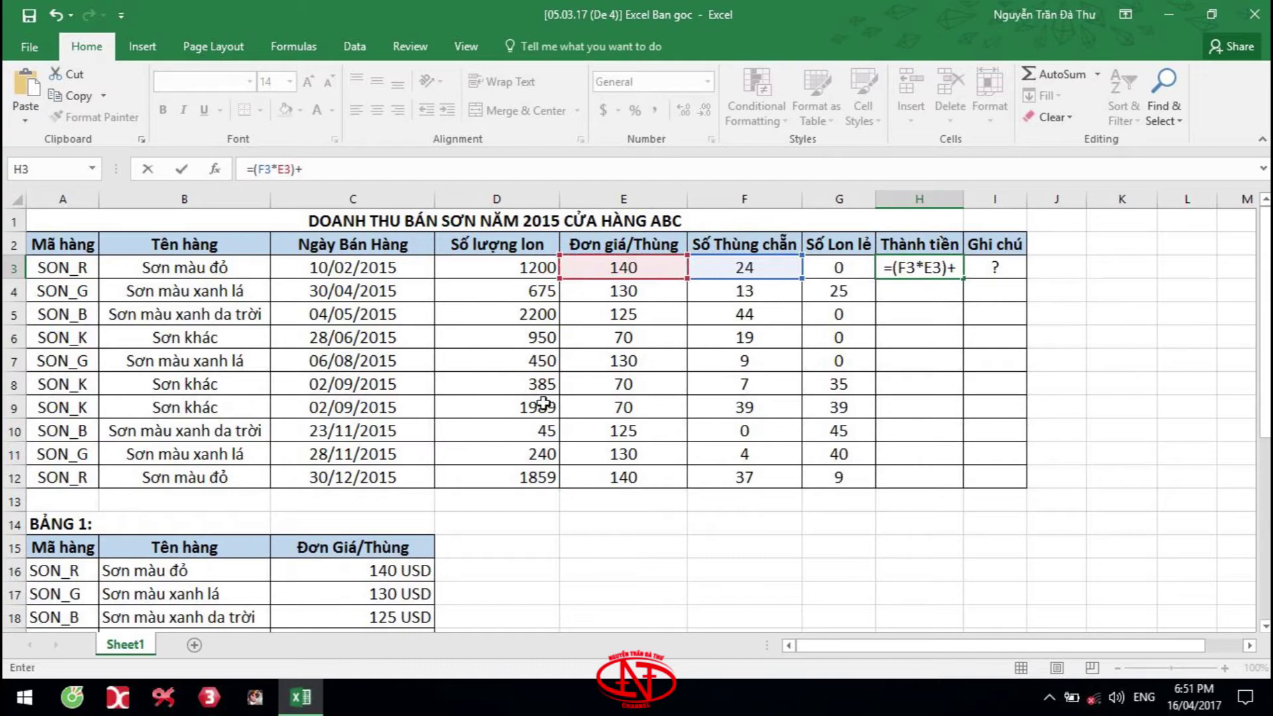
# Step: Finish with the loose-can term (G3*E3/50) and fill the formula down to H12
pyautogui.moveTo(1263, 412); pyautogui.dragTo(1257, 361)
pyautogui.write('(')
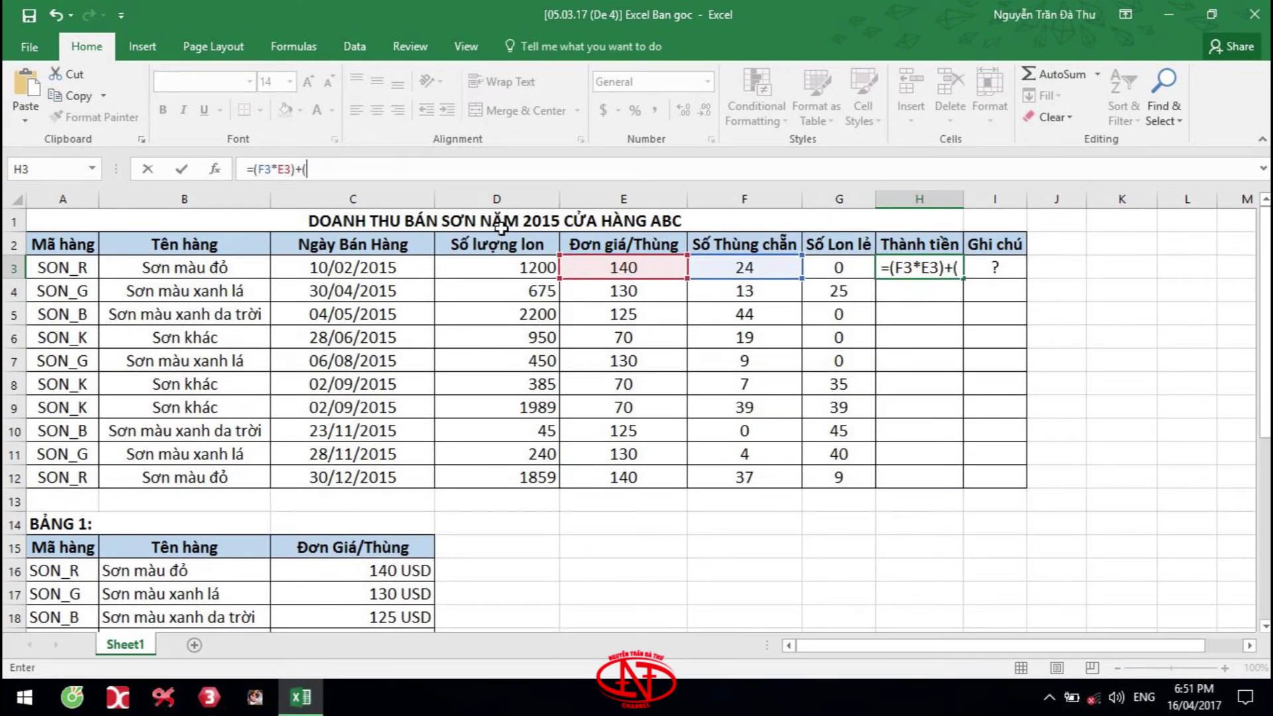
pyautogui.click(834, 272)
pyautogui.write('*')
pyautogui.click(654, 269)
pyautogui.write('/50)')
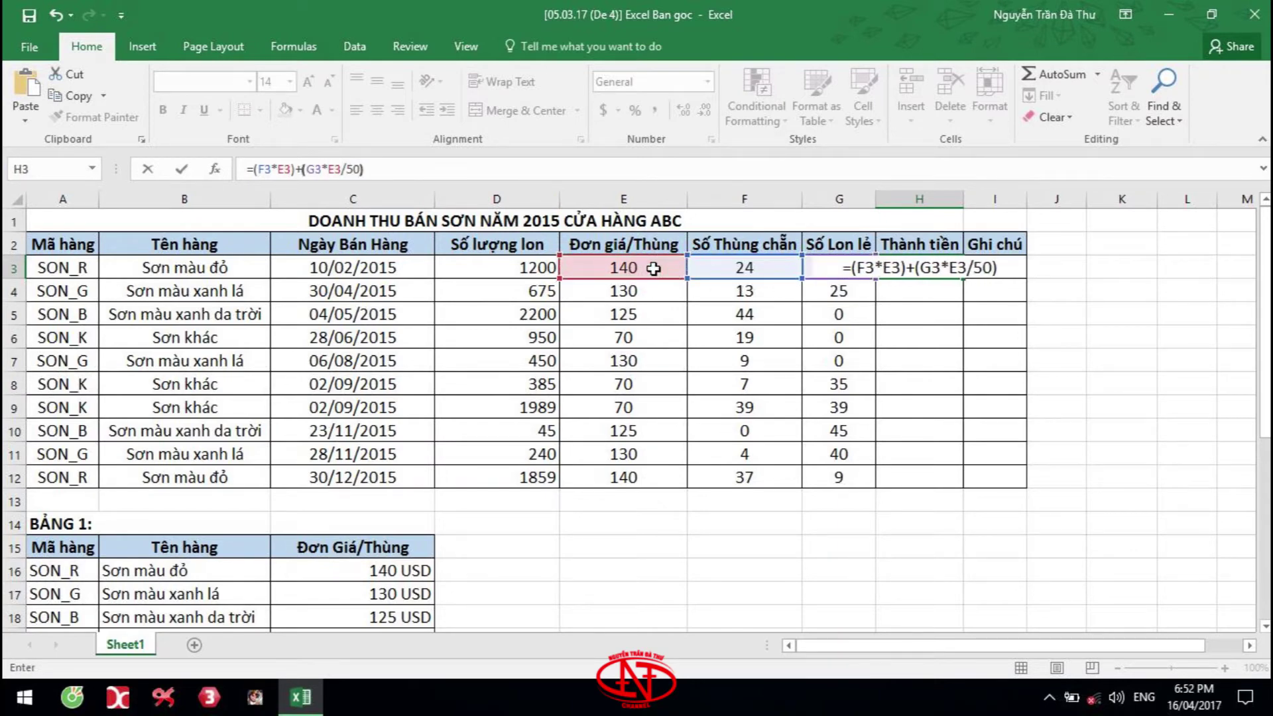
pyautogui.press('Return')
pyautogui.click(906, 265)
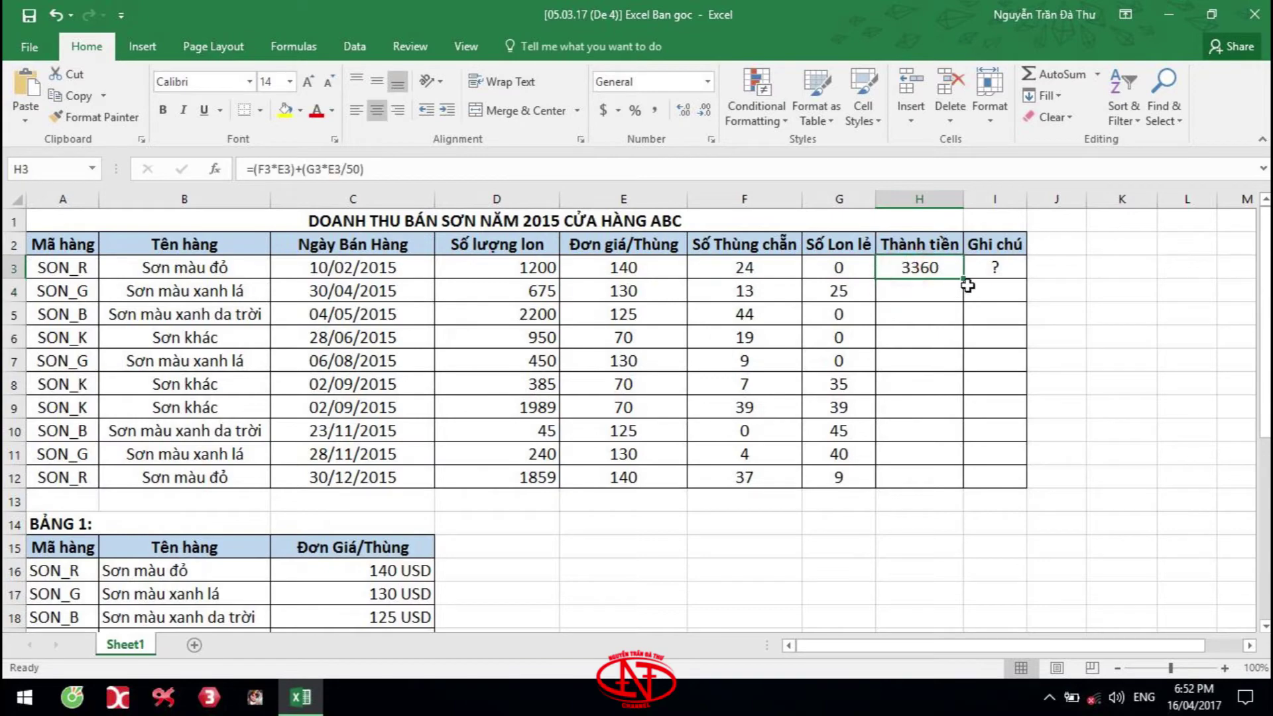
pyautogui.moveTo(962, 281); pyautogui.dragTo(928, 484)
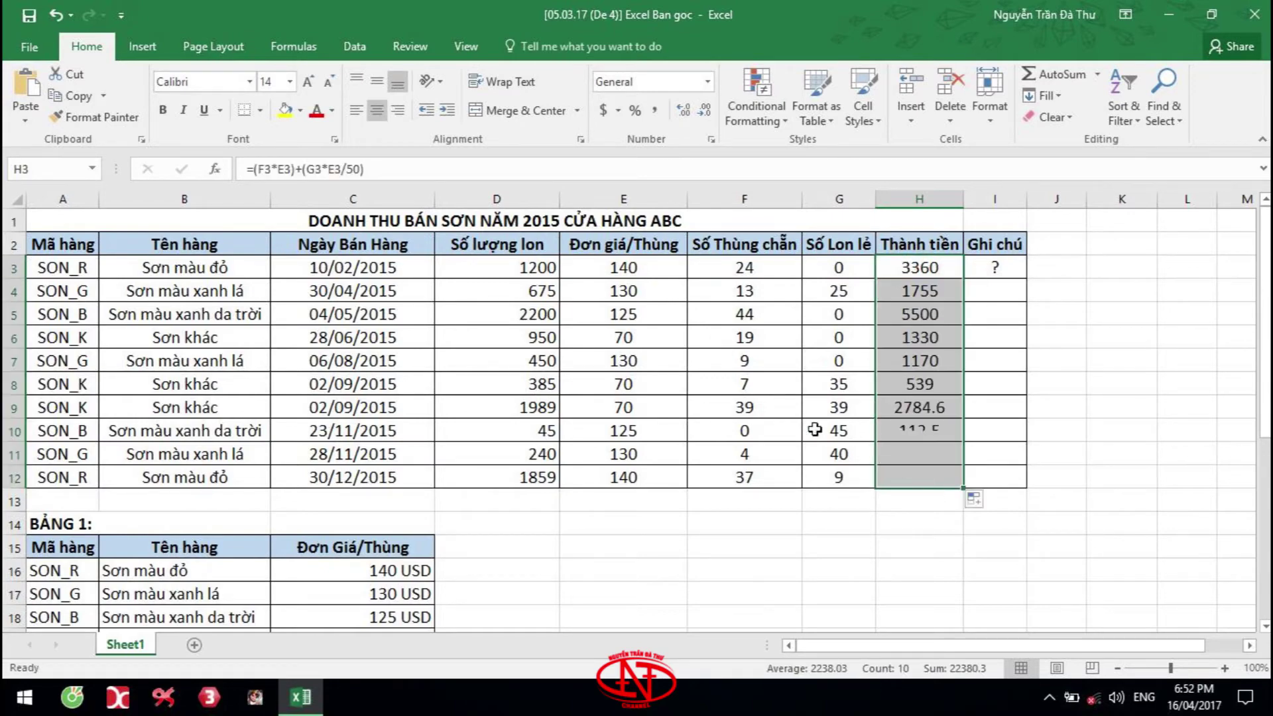
pyautogui.scroll(-5, 705, 411)
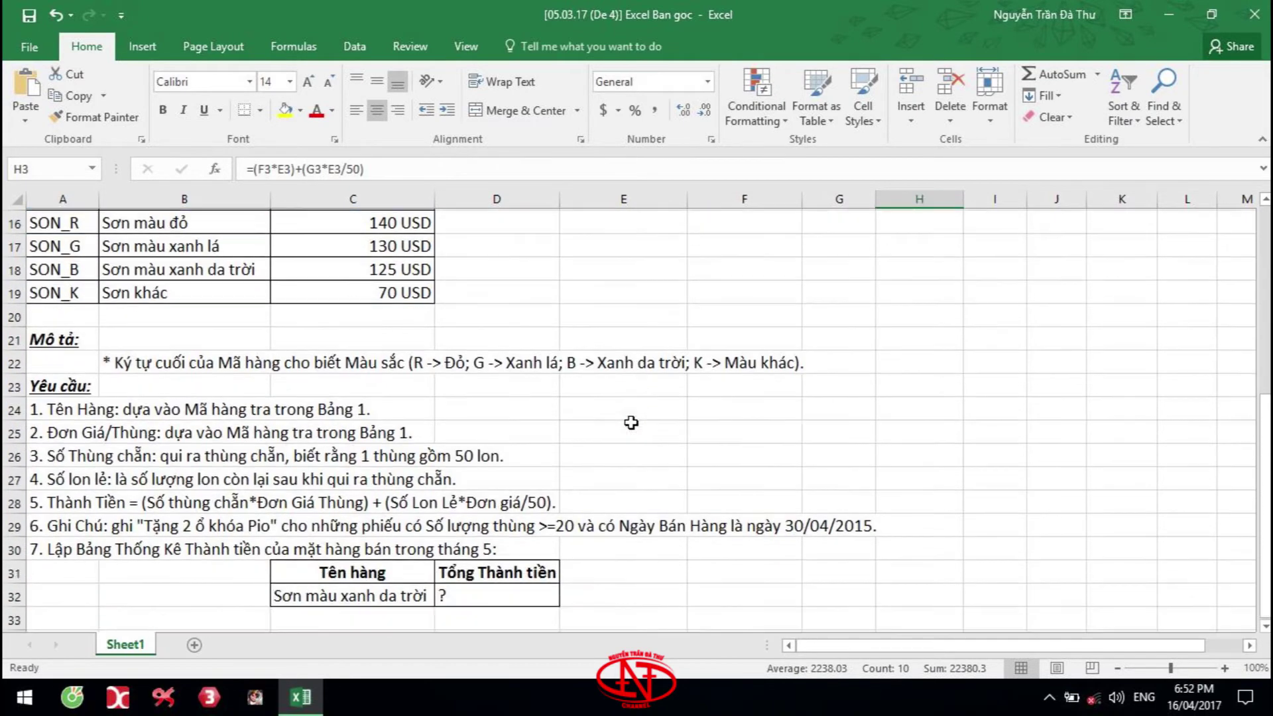
# Step: Read requirement 6's Ghi chú conditions, including the 30/04/2015 date
pyautogui.moveTo(46, 523); pyautogui.dragTo(866, 519)
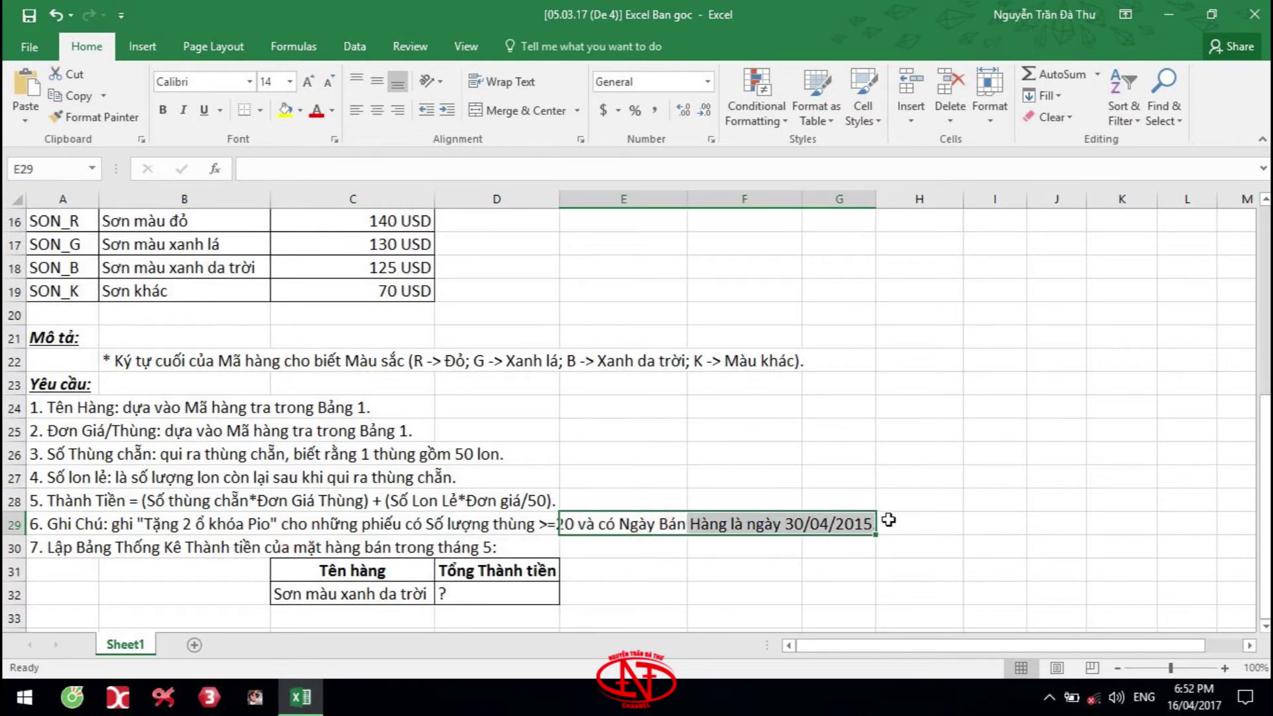
pyautogui.moveTo(436, 523); pyautogui.dragTo(540, 525)
pyautogui.moveTo(618, 528); pyautogui.dragTo(862, 523)
pyautogui.scroll(5, 958, 434)
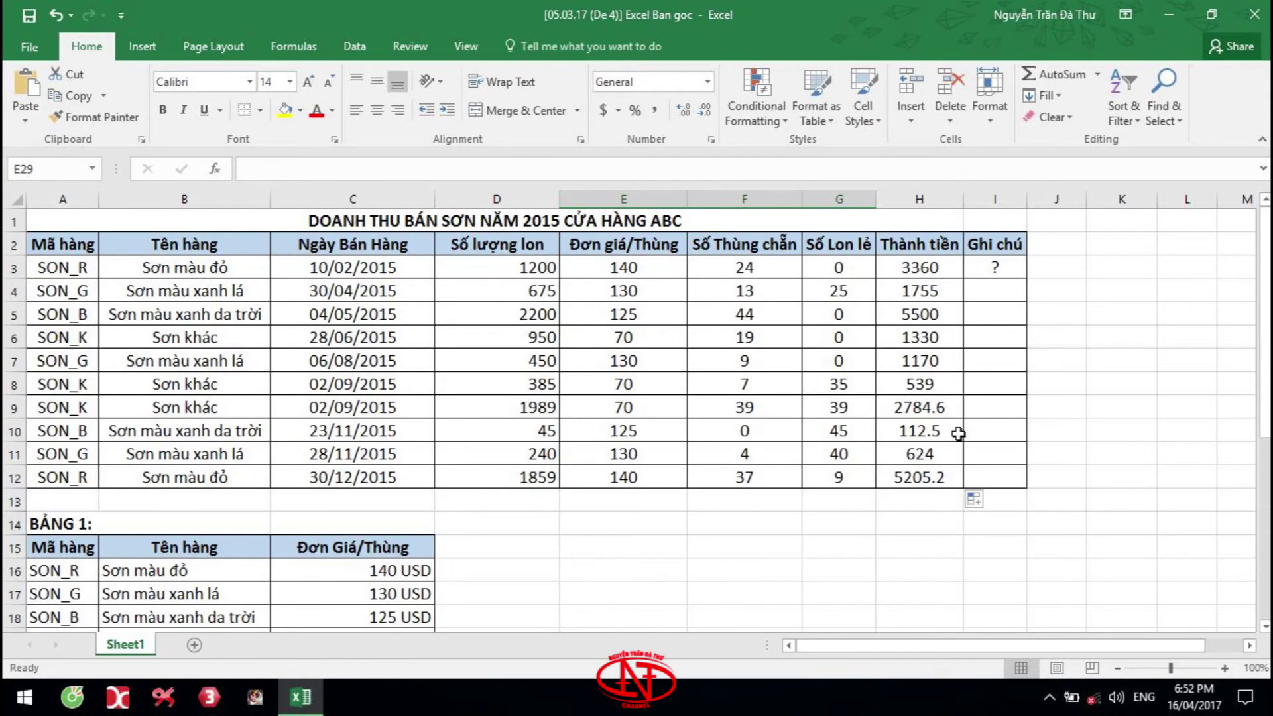
# Step: Enter =IF(AND(F3>=20,C3=DATE(2015,4,30)),"Tặng 2 ổ khóa Pio","") in I3
pyautogui.click(996, 270)
pyautogui.write('=if(')
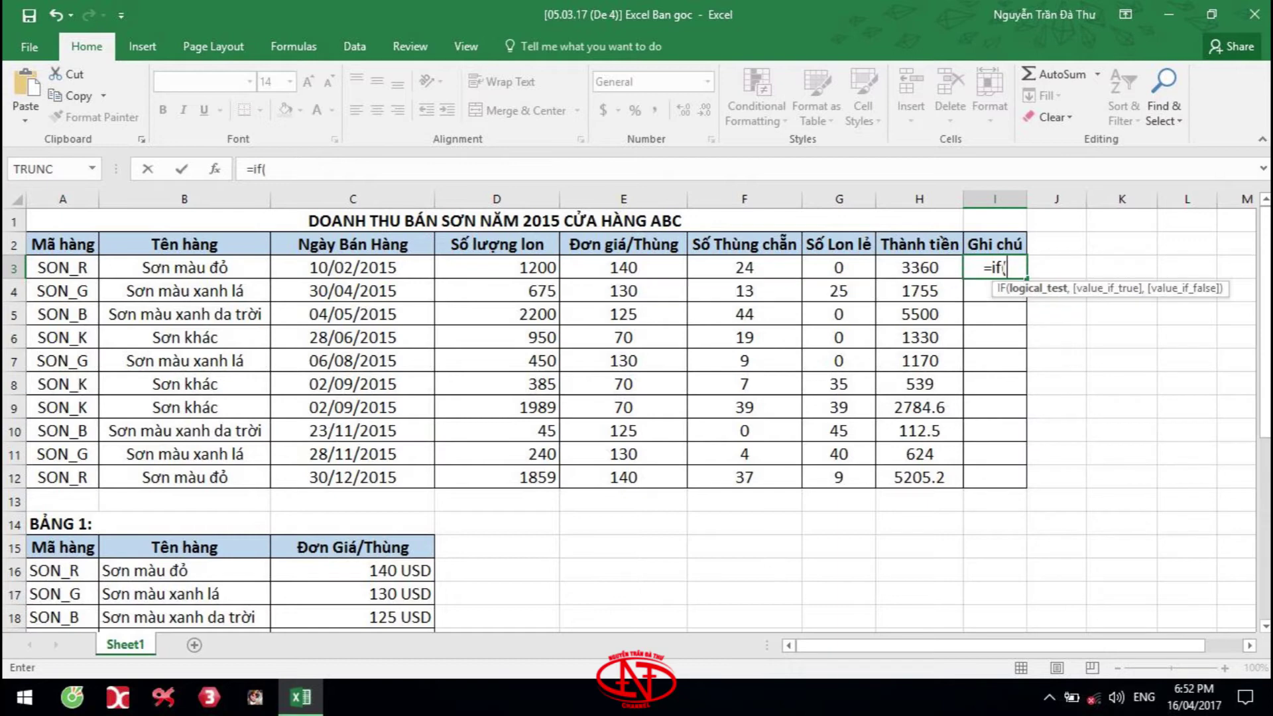
pyautogui.click(1008, 266)
pyautogui.write('and(')
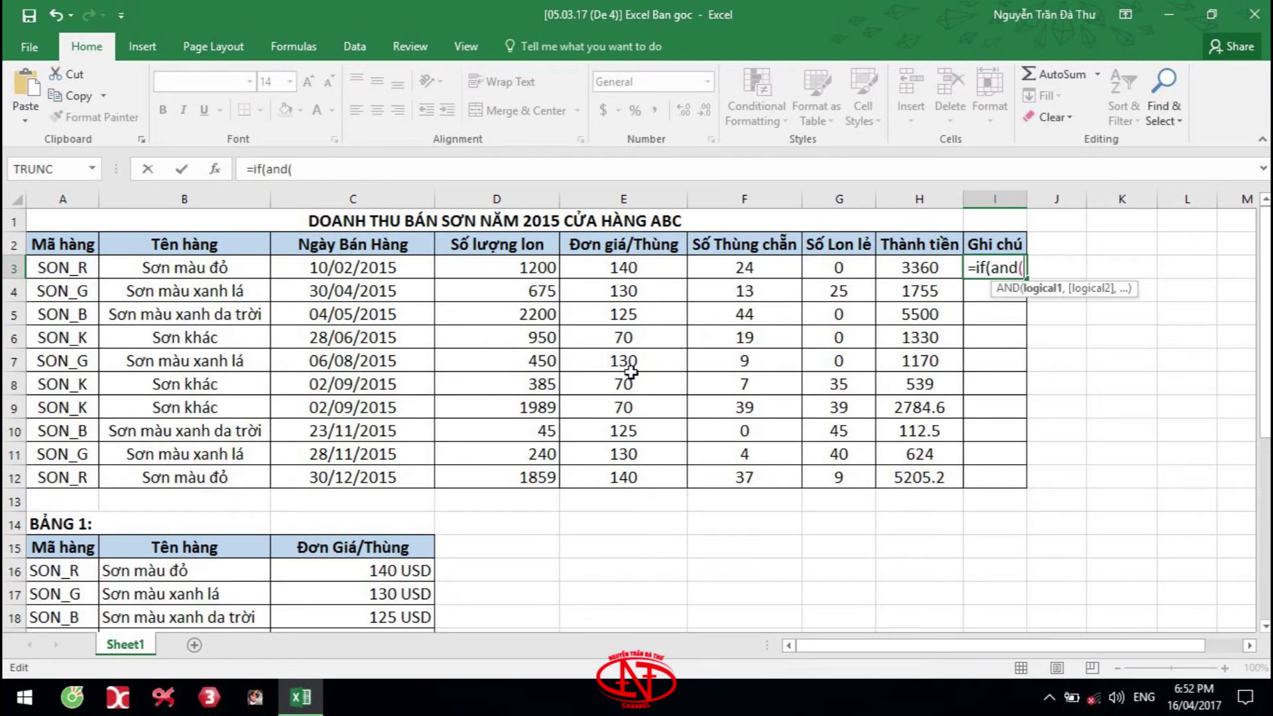
pyautogui.click(754, 267)
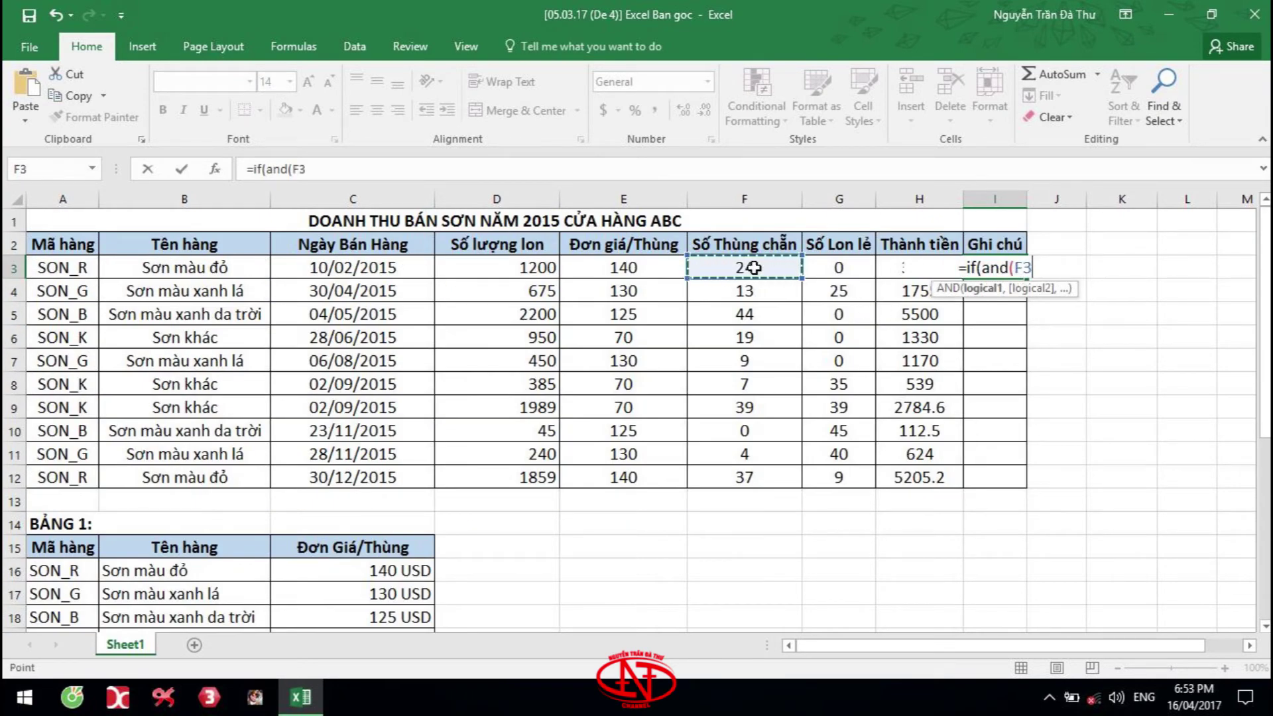
pyautogui.write('>=20')
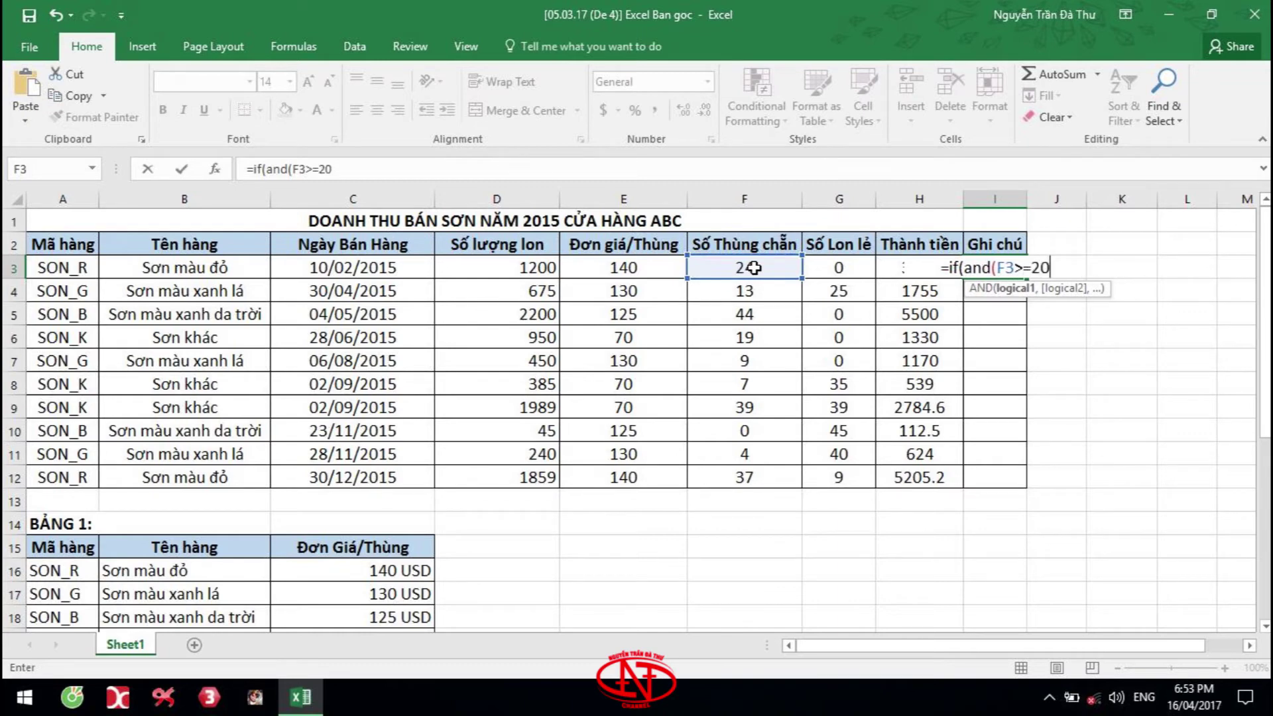
pyautogui.write(',')
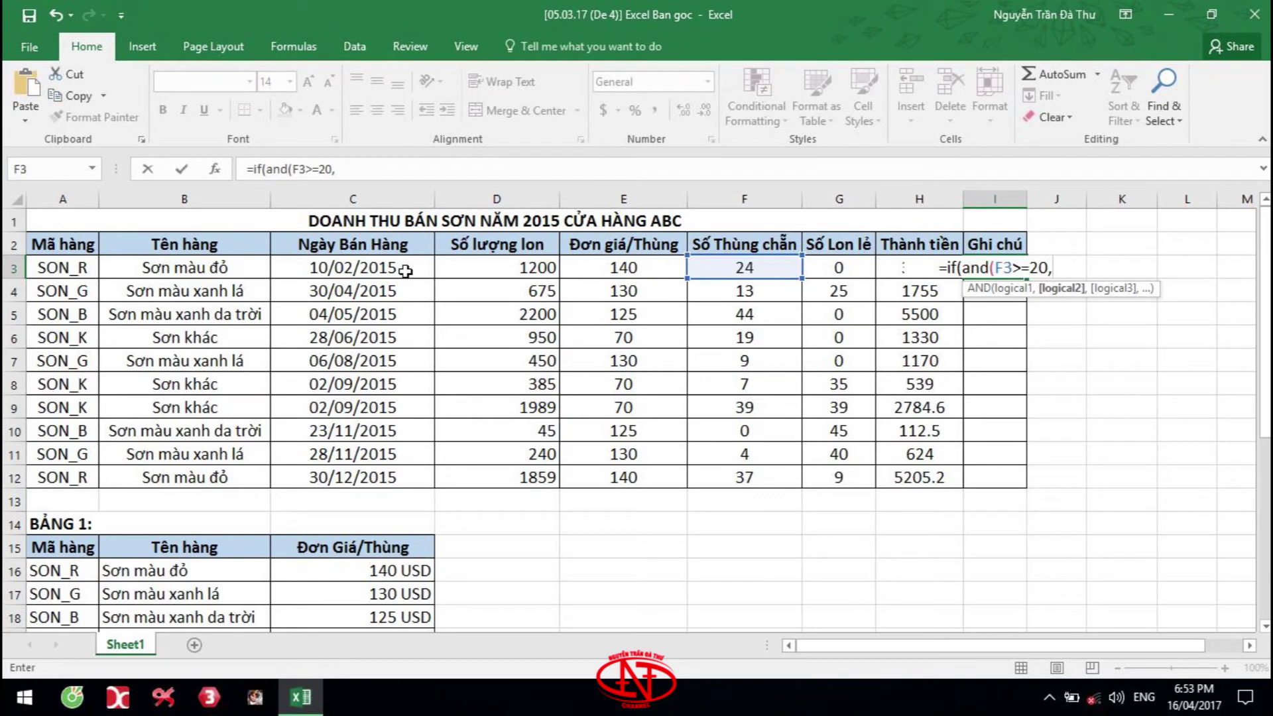
pyautogui.click(383, 268)
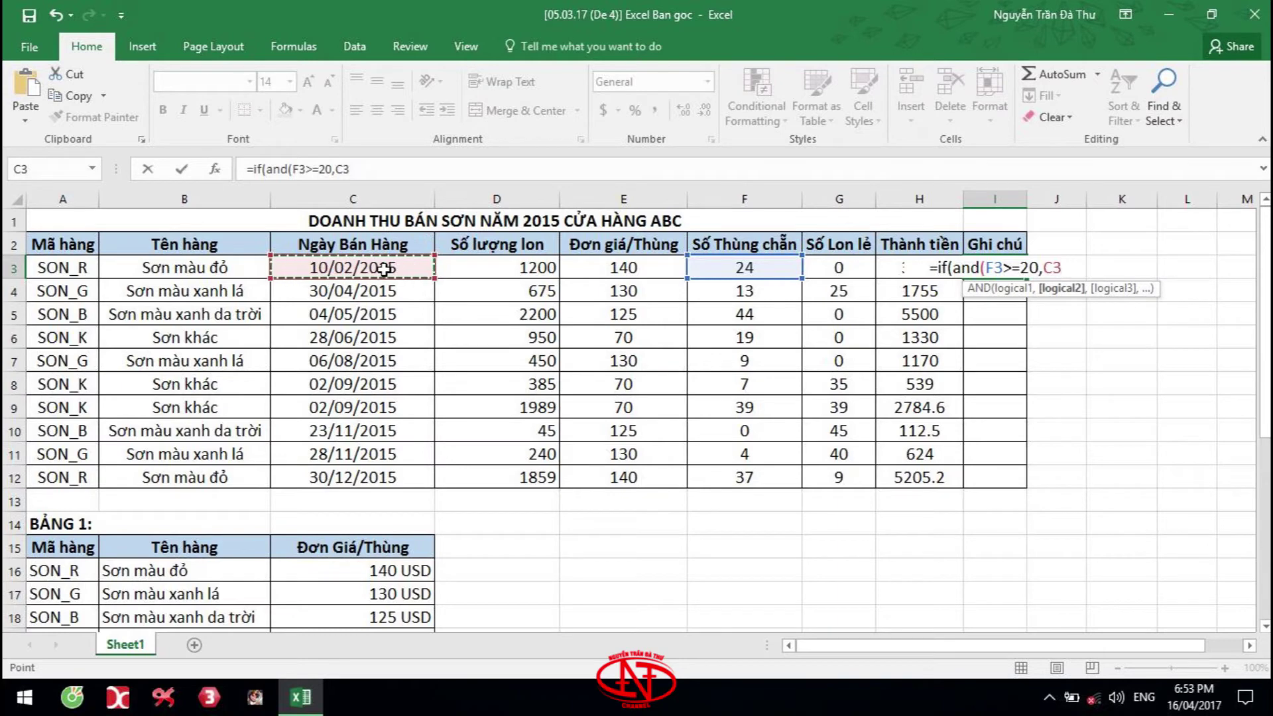
pyautogui.write('=date')
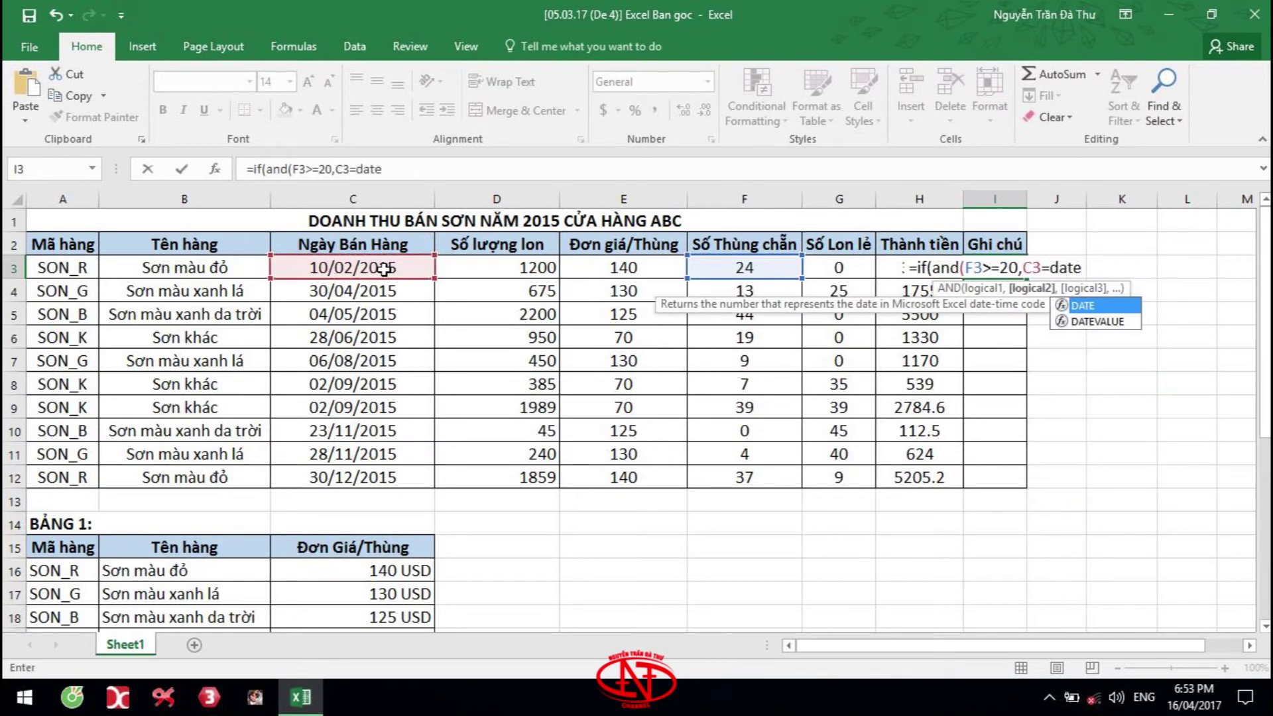
pyautogui.write('(')
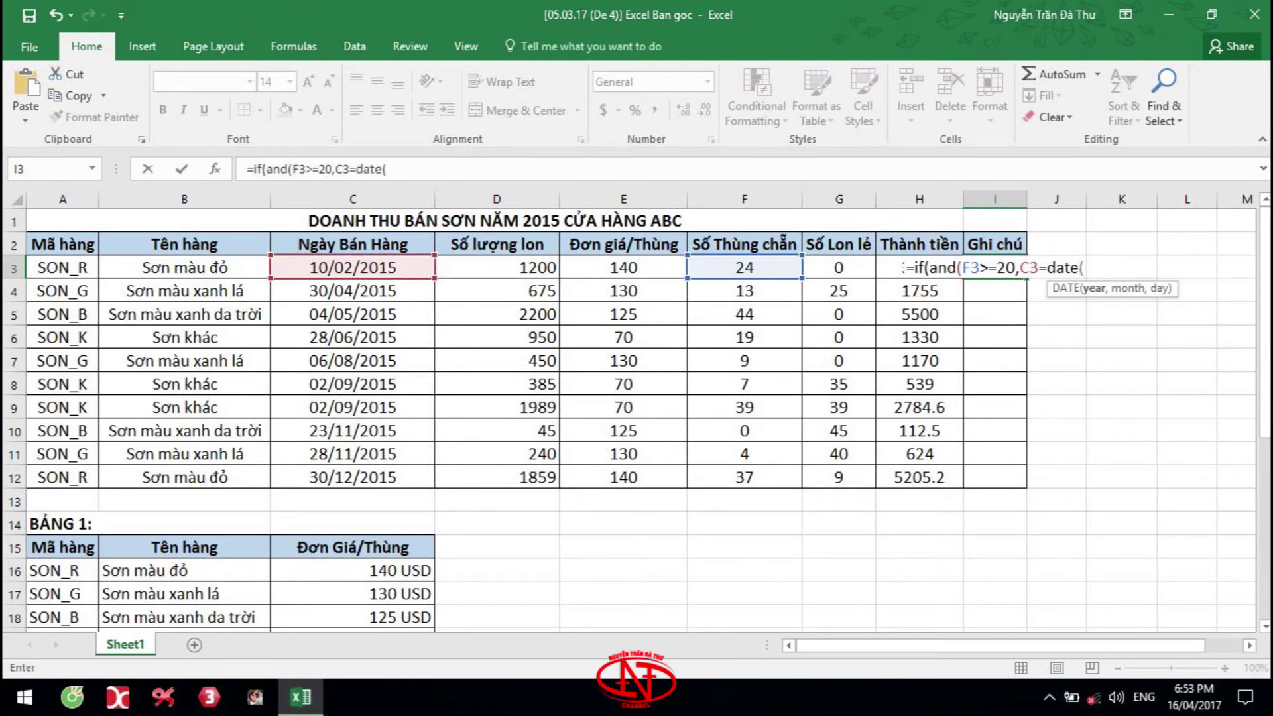
pyautogui.write('2015,')
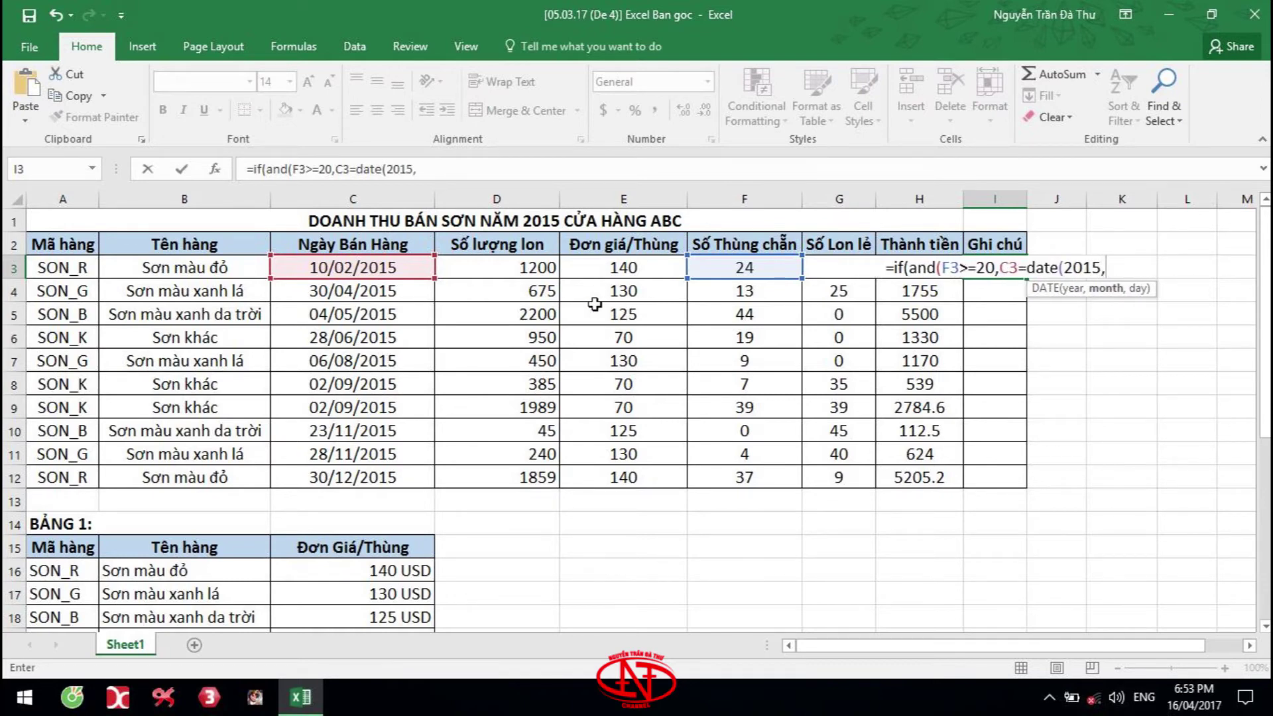
pyautogui.write('4')
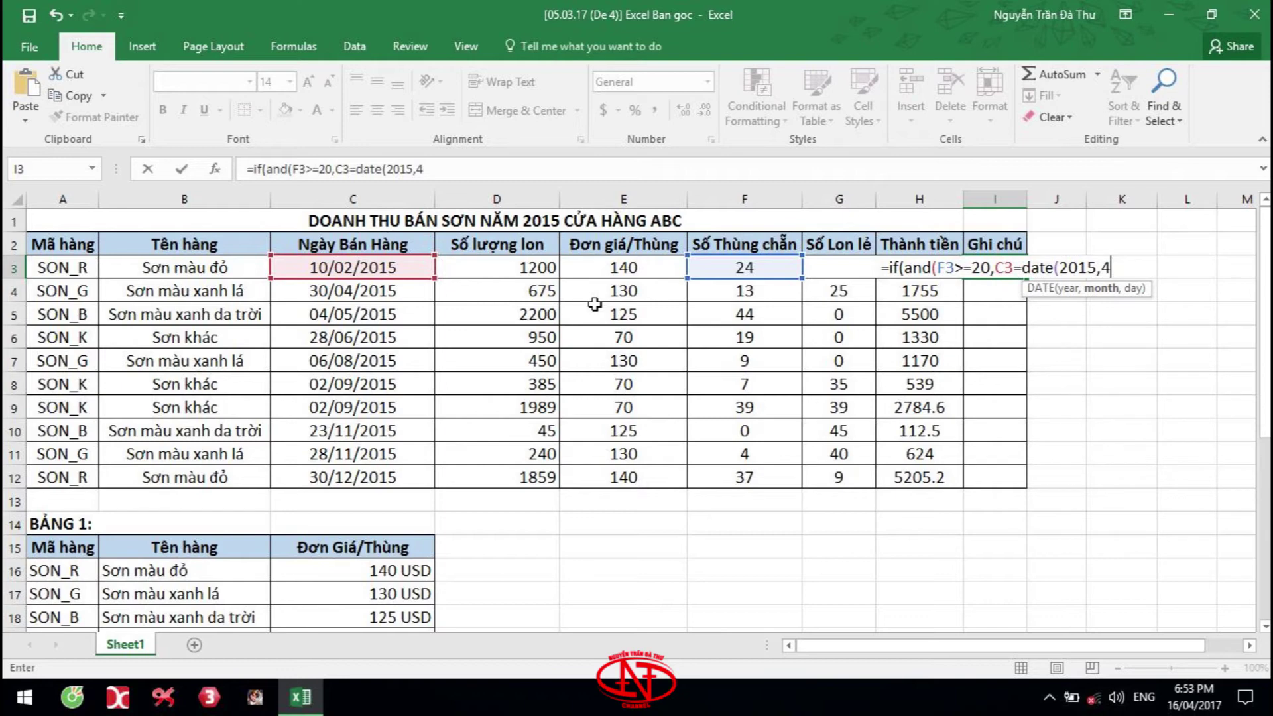
pyautogui.write(',30')
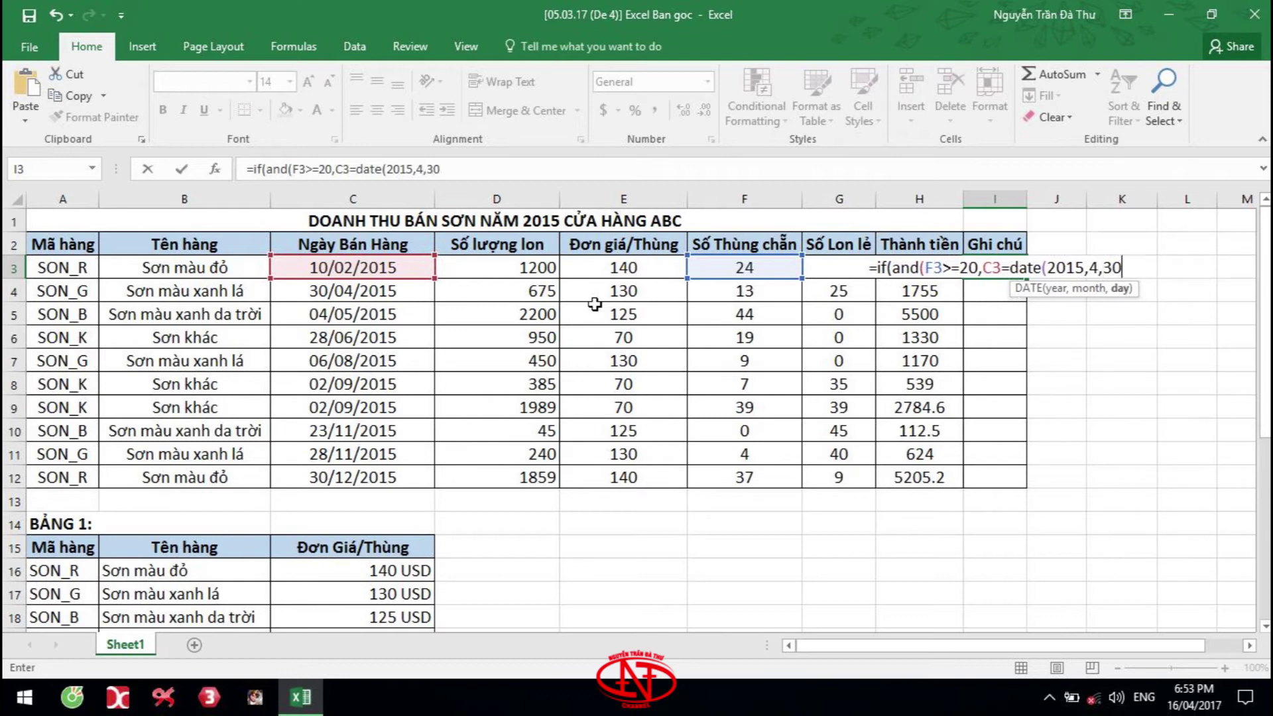
pyautogui.write(')')
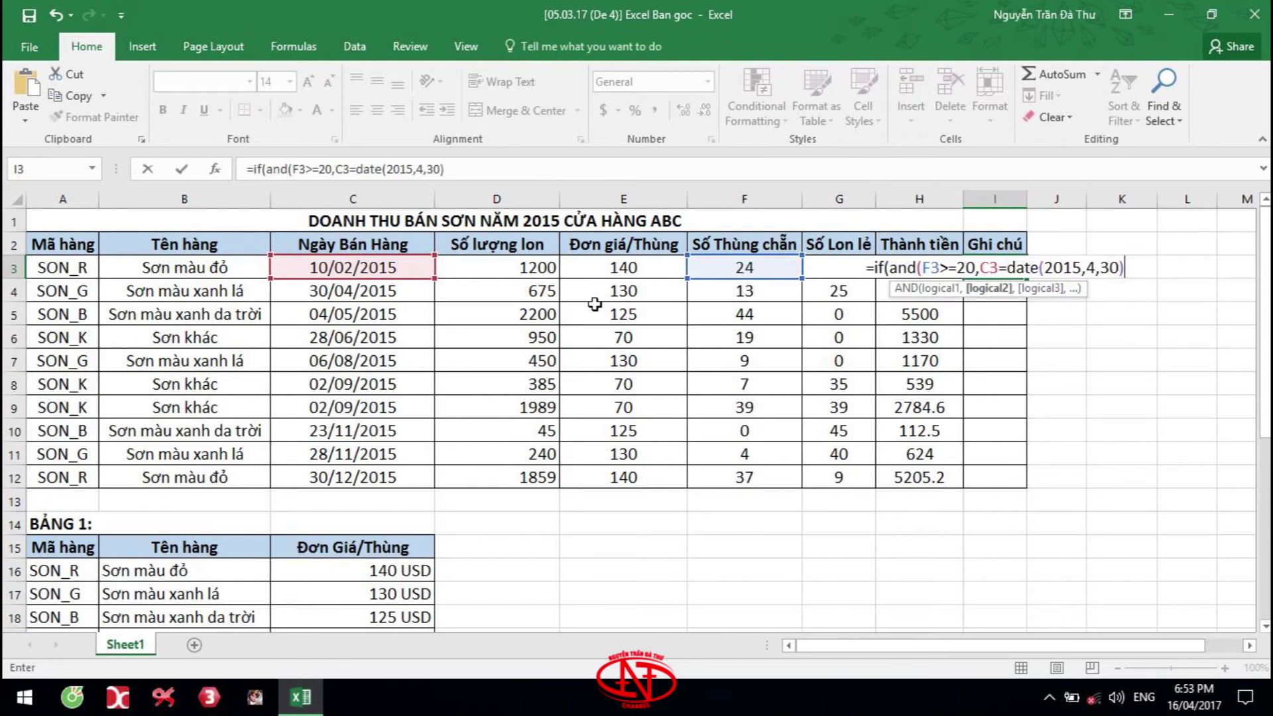
pyautogui.write(')')
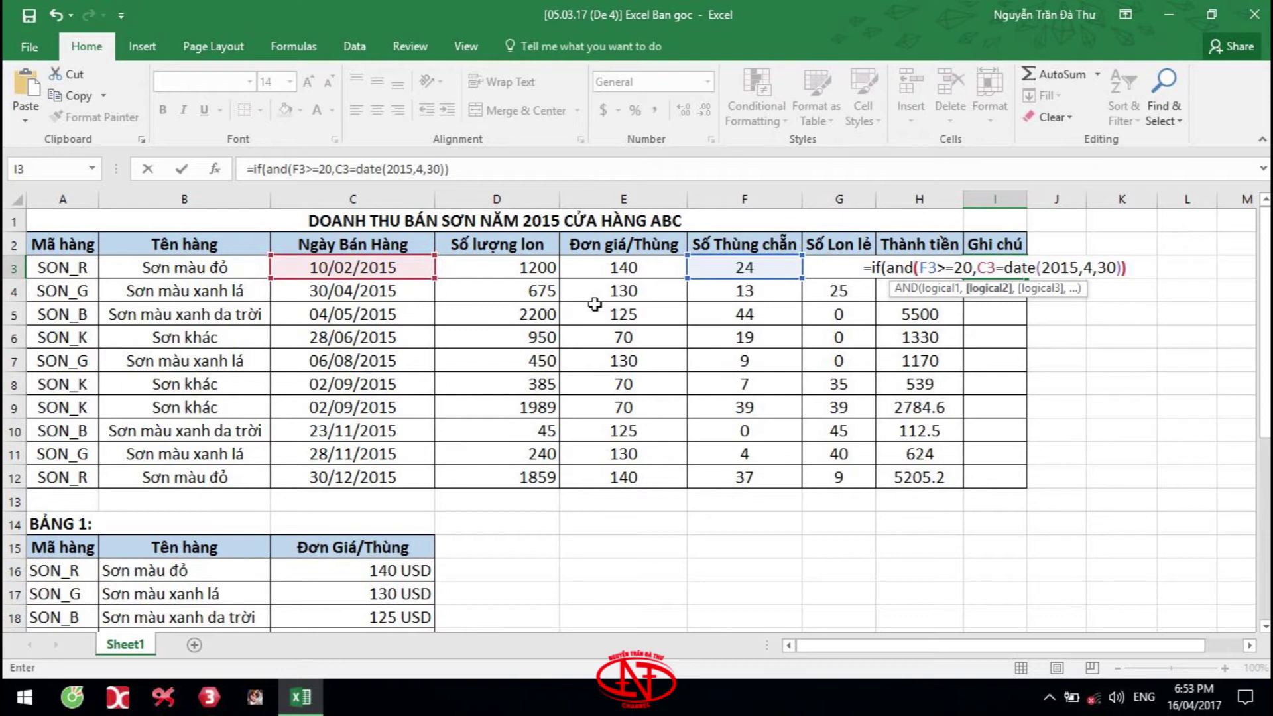
pyautogui.write(',')
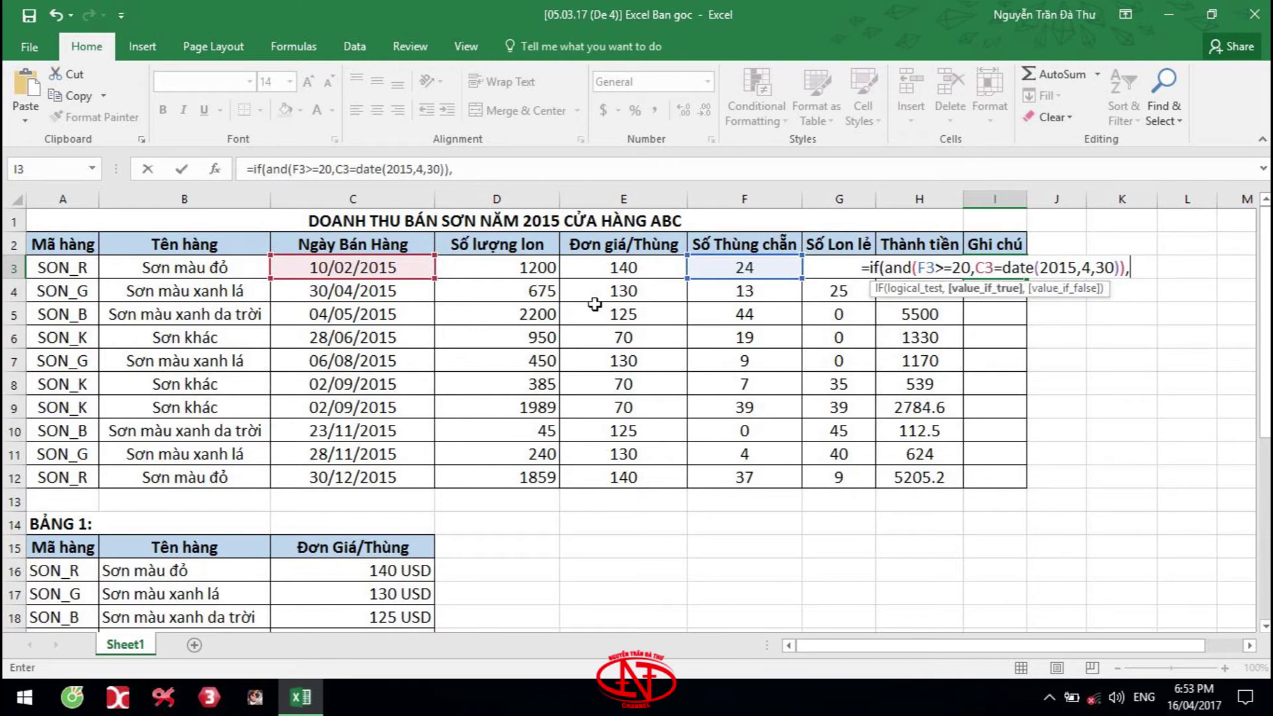
pyautogui.write('"')
pyautogui.write('Taung')
pyautogui.press('BackSpace')
pyautogui.press('BackSpace')
pyautogui.press('BackSpace')
pyautogui.press('BackSpace')
pyautogui.write('ặng')
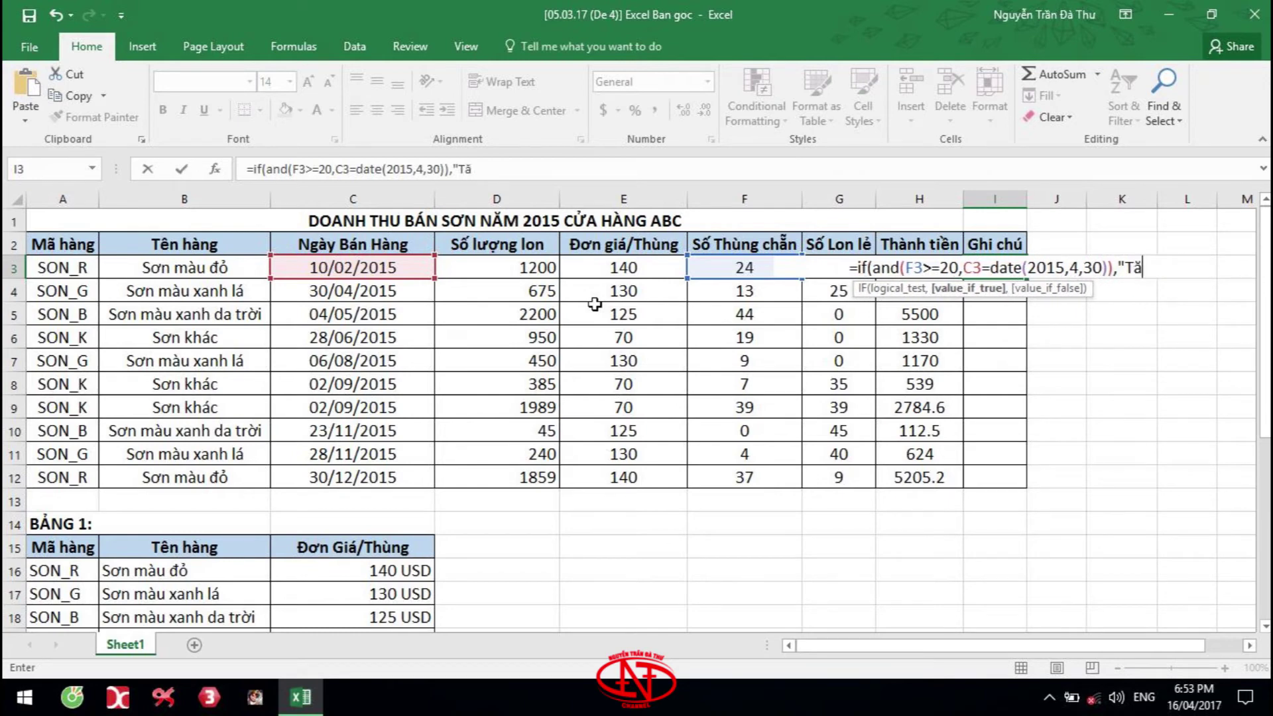
pyautogui.write(' 2 ổ khóa')
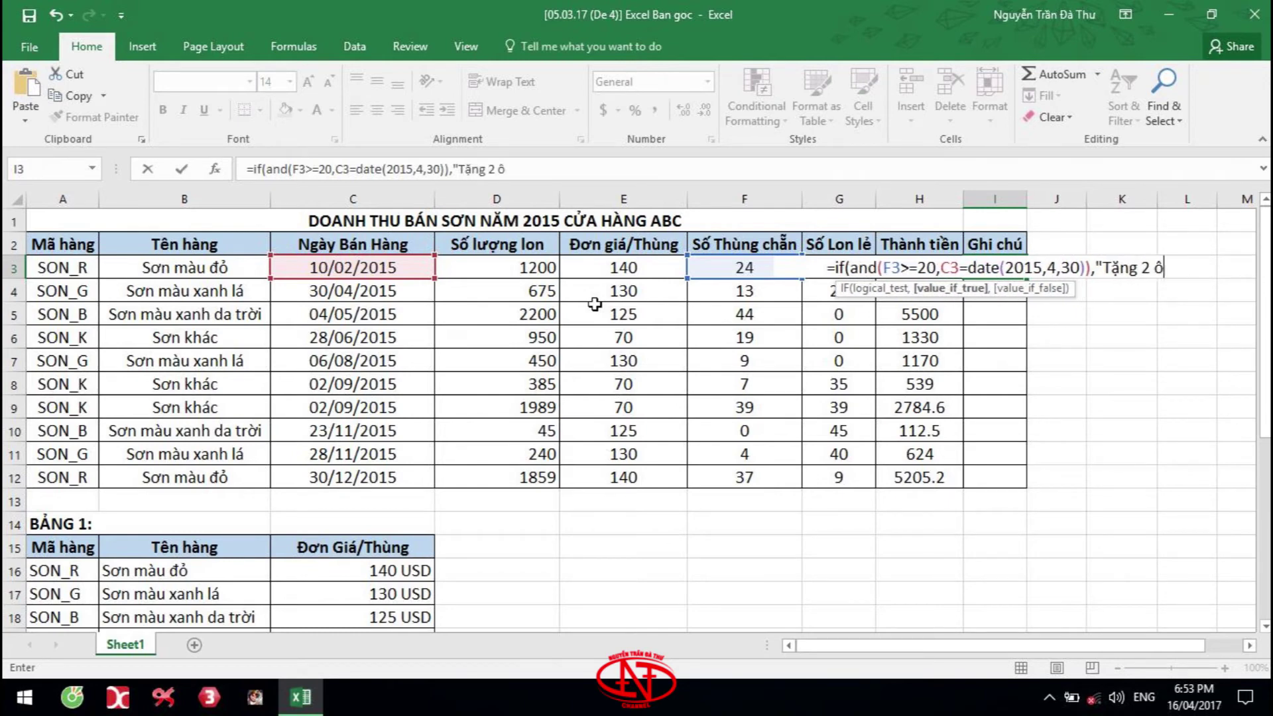
pyautogui.write(' Pio')
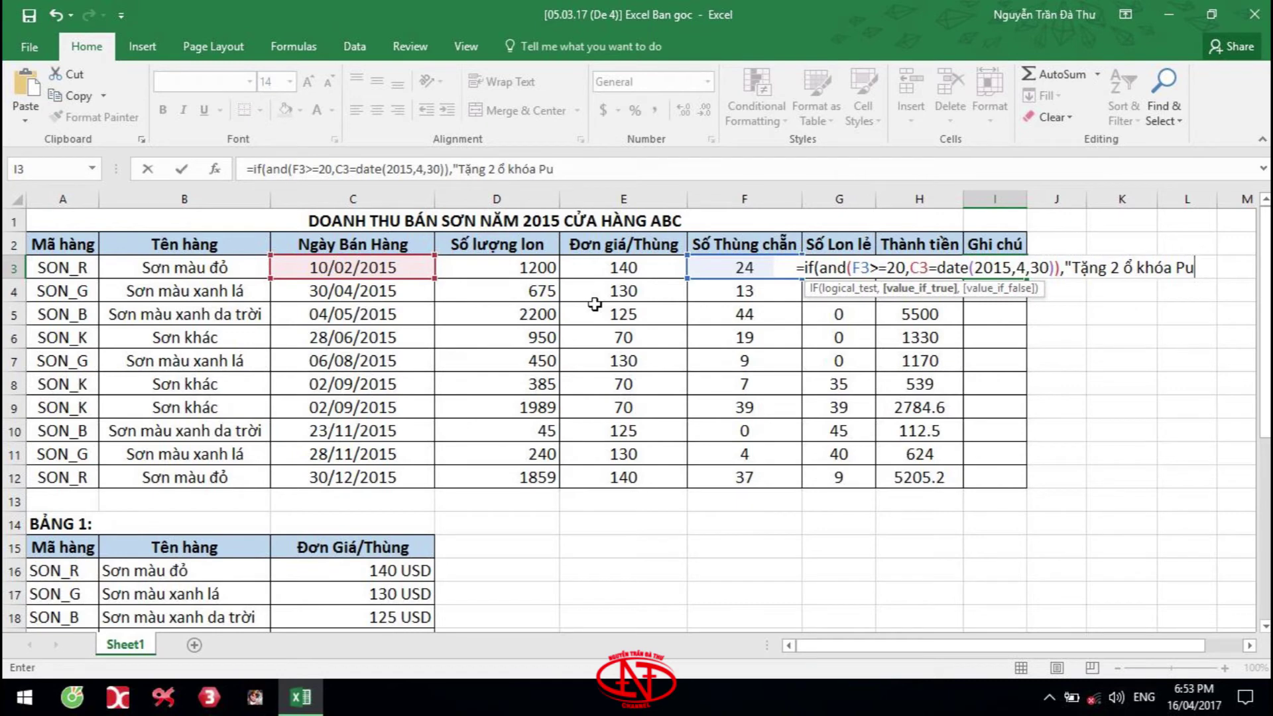
pyautogui.write('"')
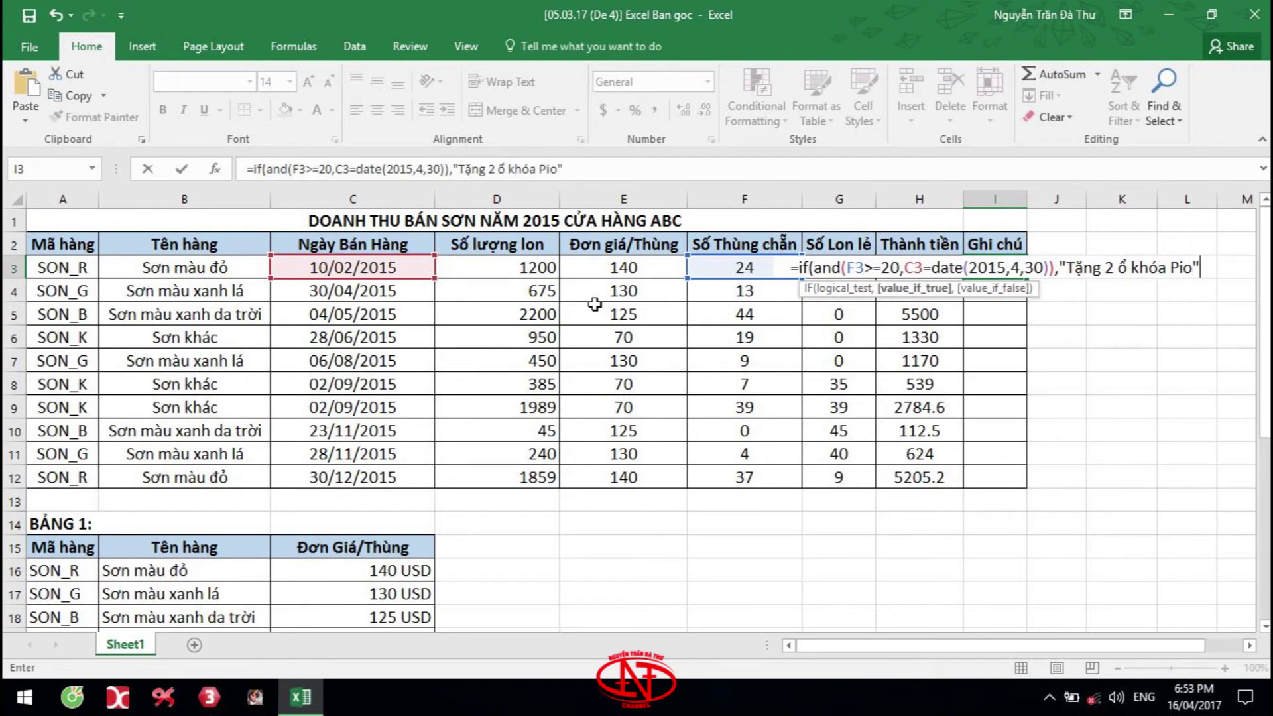
pyautogui.write(',')
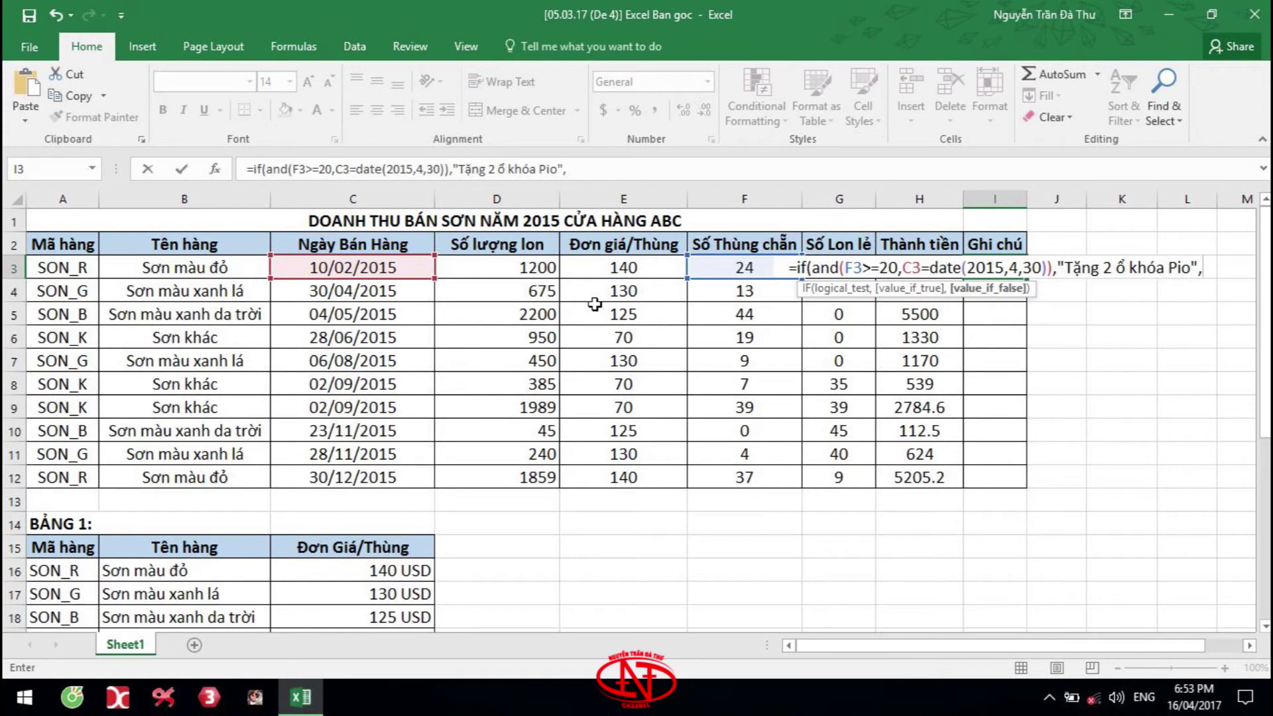
pyautogui.write('""')
pyautogui.press('Return')
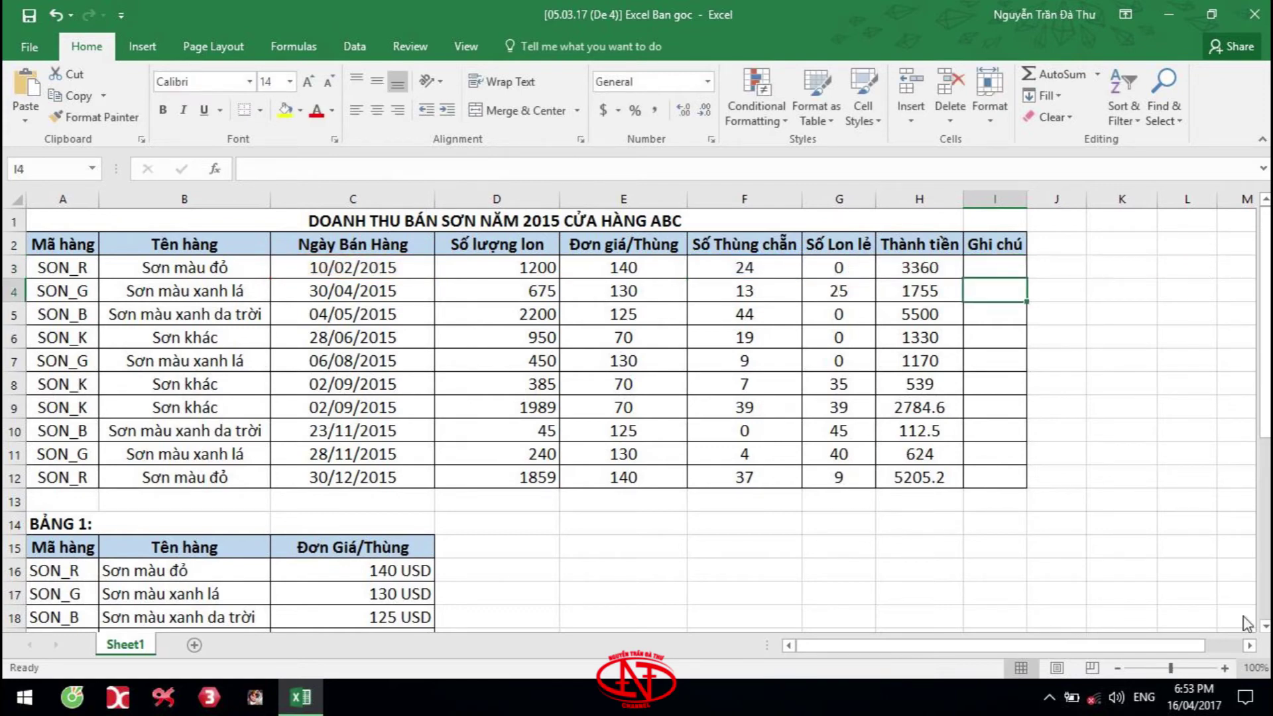
pyautogui.click(1020, 271)
pyautogui.moveTo(1020, 271); pyautogui.dragTo(1015, 483)
pyautogui.moveTo(986, 265); pyautogui.dragTo(1000, 483)
pyautogui.scroll(-3, 613, 426)
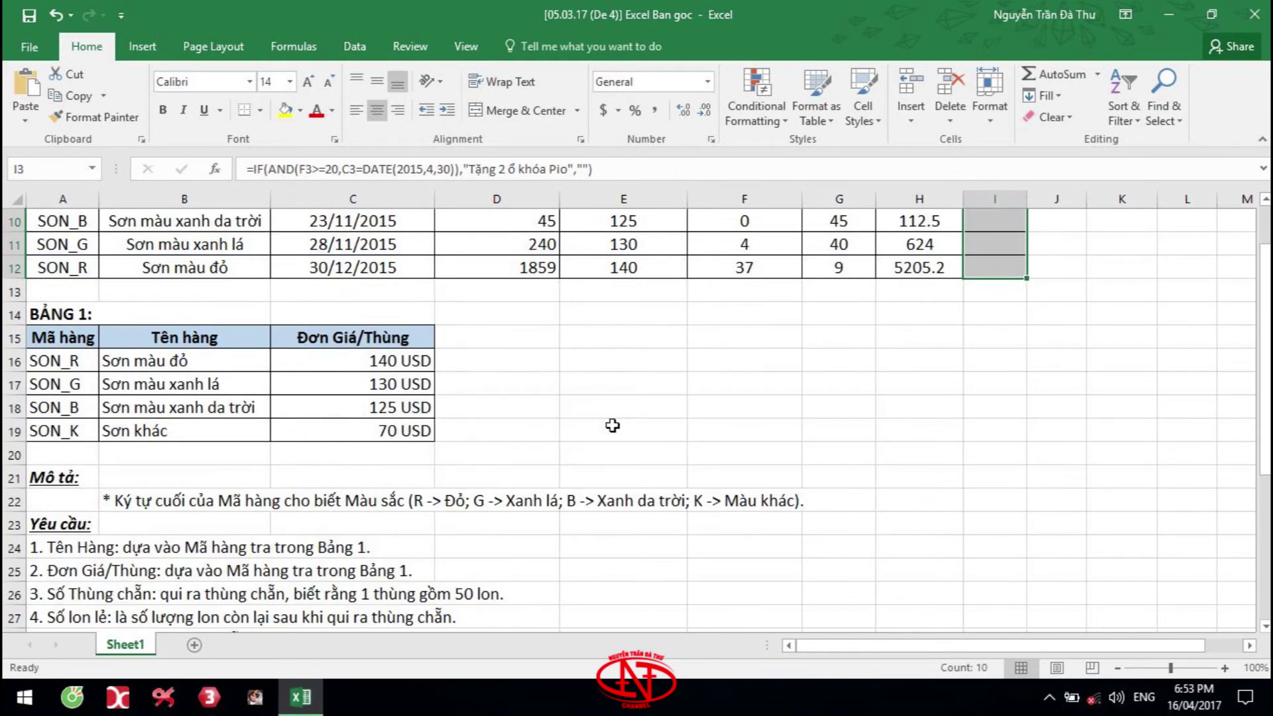
pyautogui.scroll(-2, 612, 426)
pyautogui.click(624, 453)
pyautogui.moveTo(60, 548); pyautogui.dragTo(496, 546)
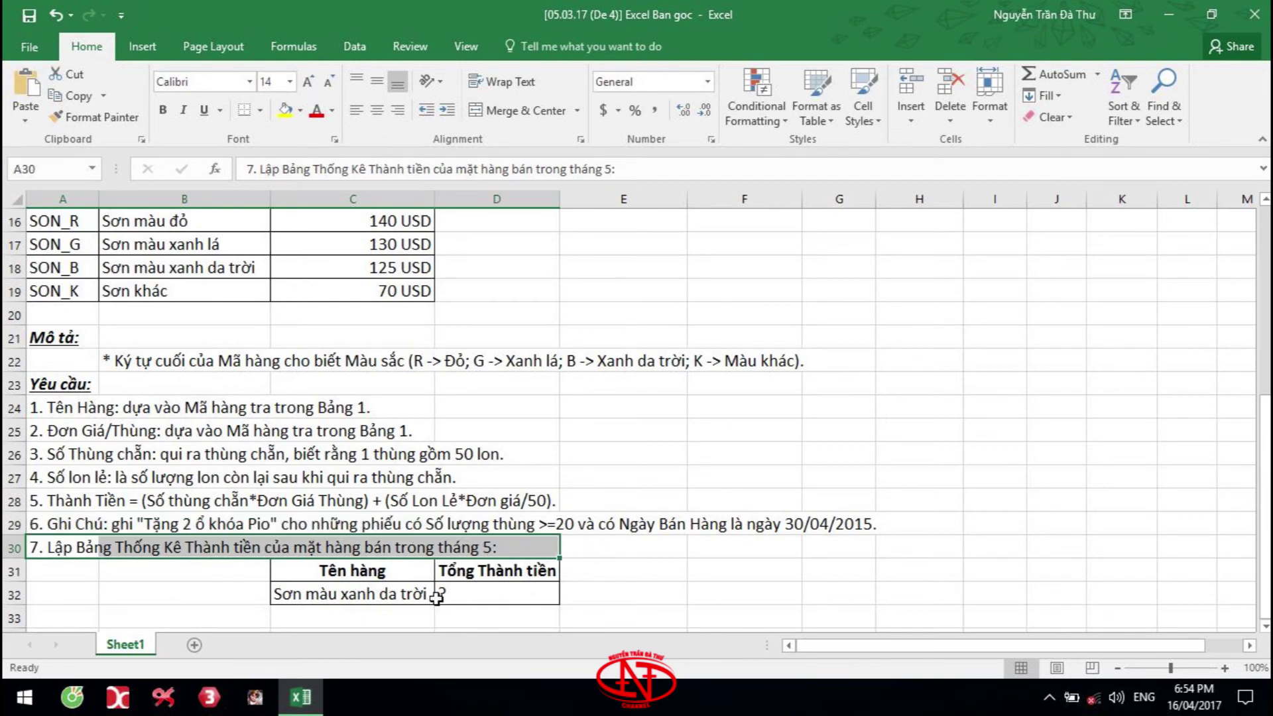
pyautogui.click(496, 594)
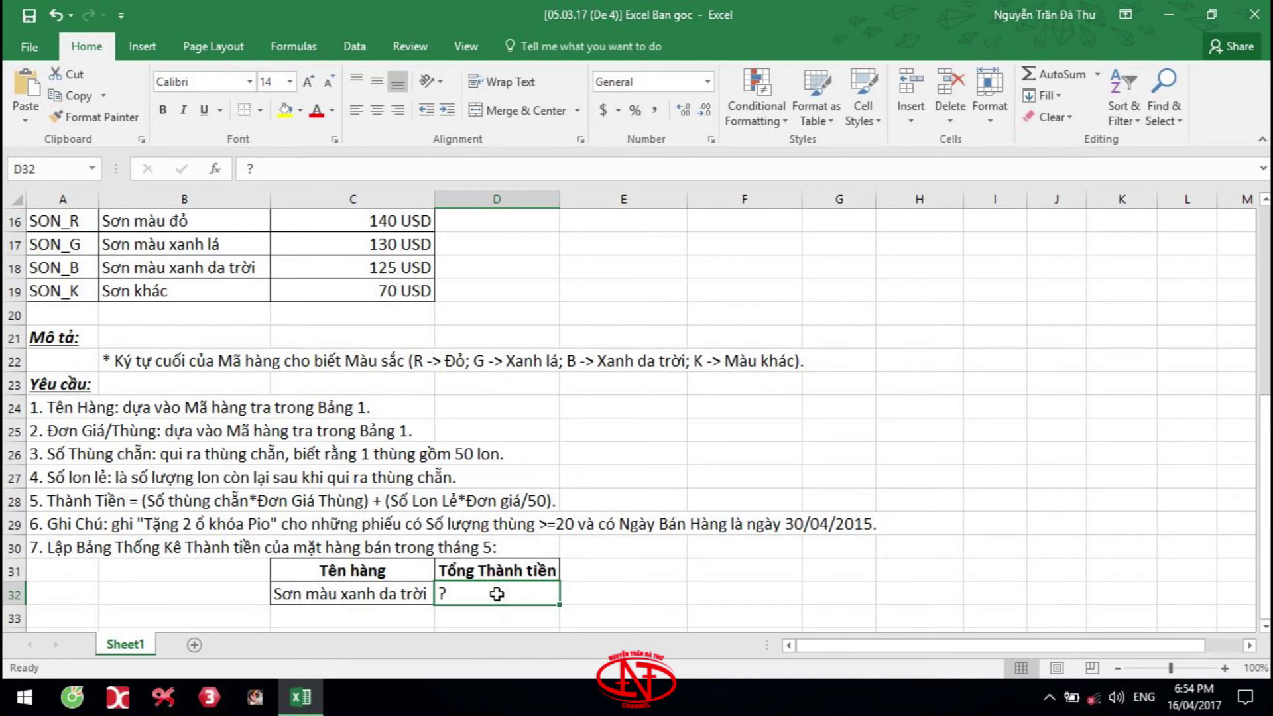
pyautogui.click(370, 594)
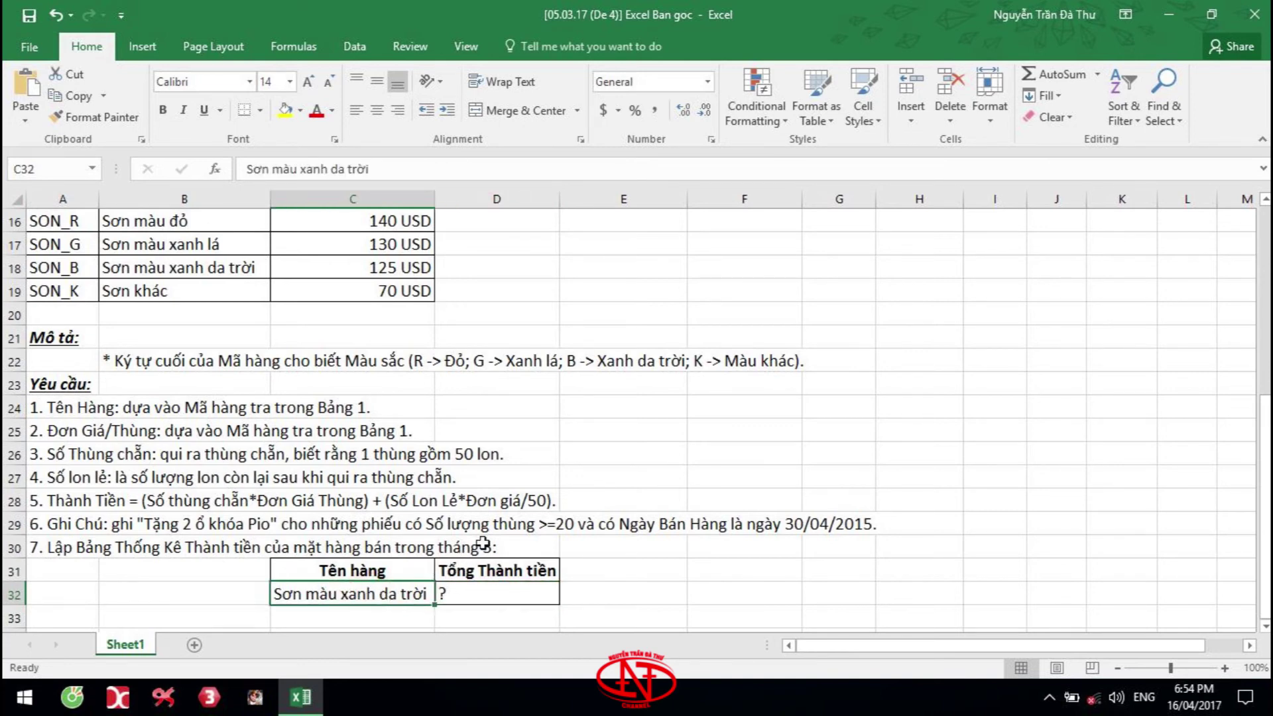
pyautogui.click(483, 542)
pyautogui.moveTo(463, 547); pyautogui.dragTo(538, 547)
pyautogui.scroll(5, 655, 535)
# Step: Add the header Cột phụ in J2 and a month-5 check =IF(MONTH(C3)=5,"Đ",...) in J3
pyautogui.click(1056, 242)
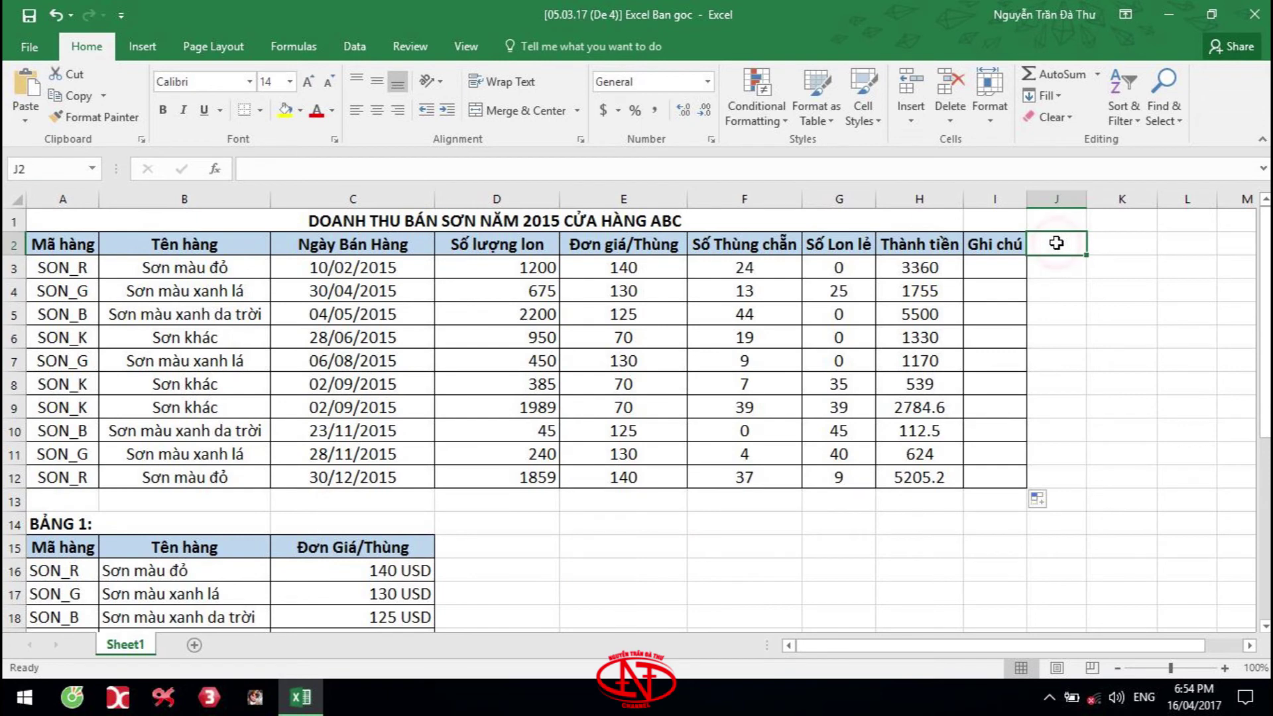
pyautogui.write('Cột phụ')
pyautogui.press('Return')
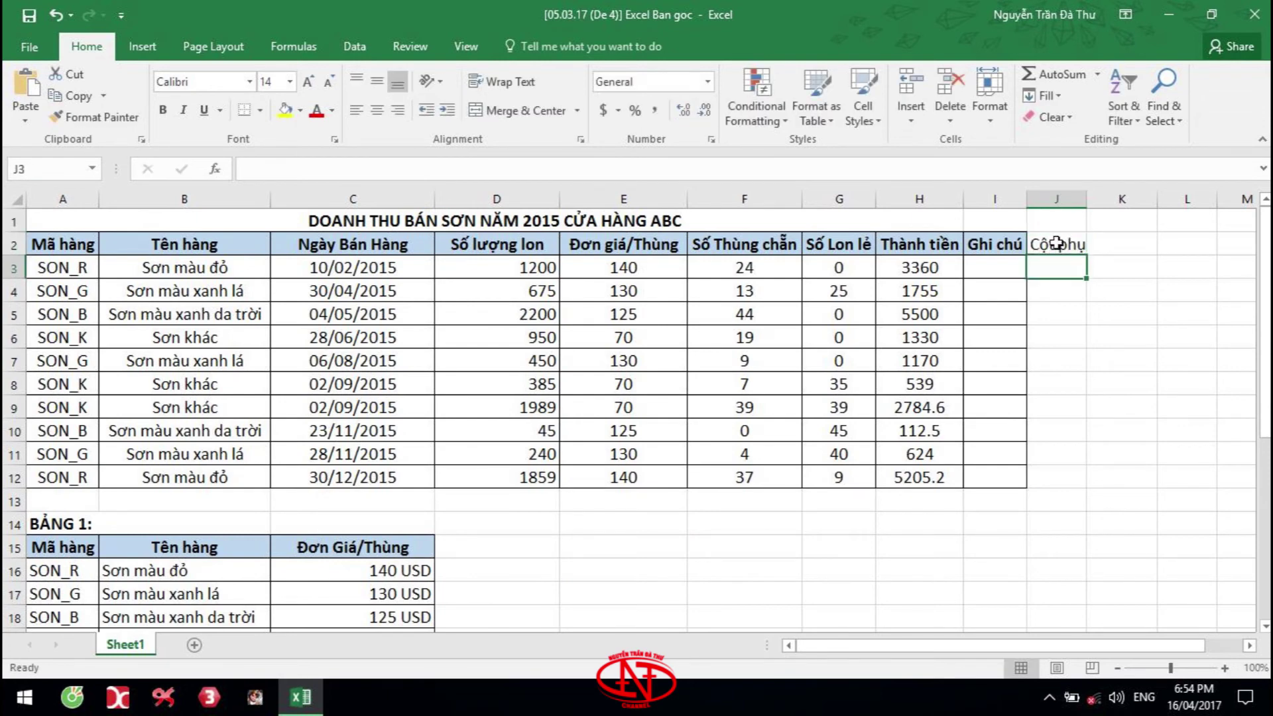
pyautogui.write('=if(')
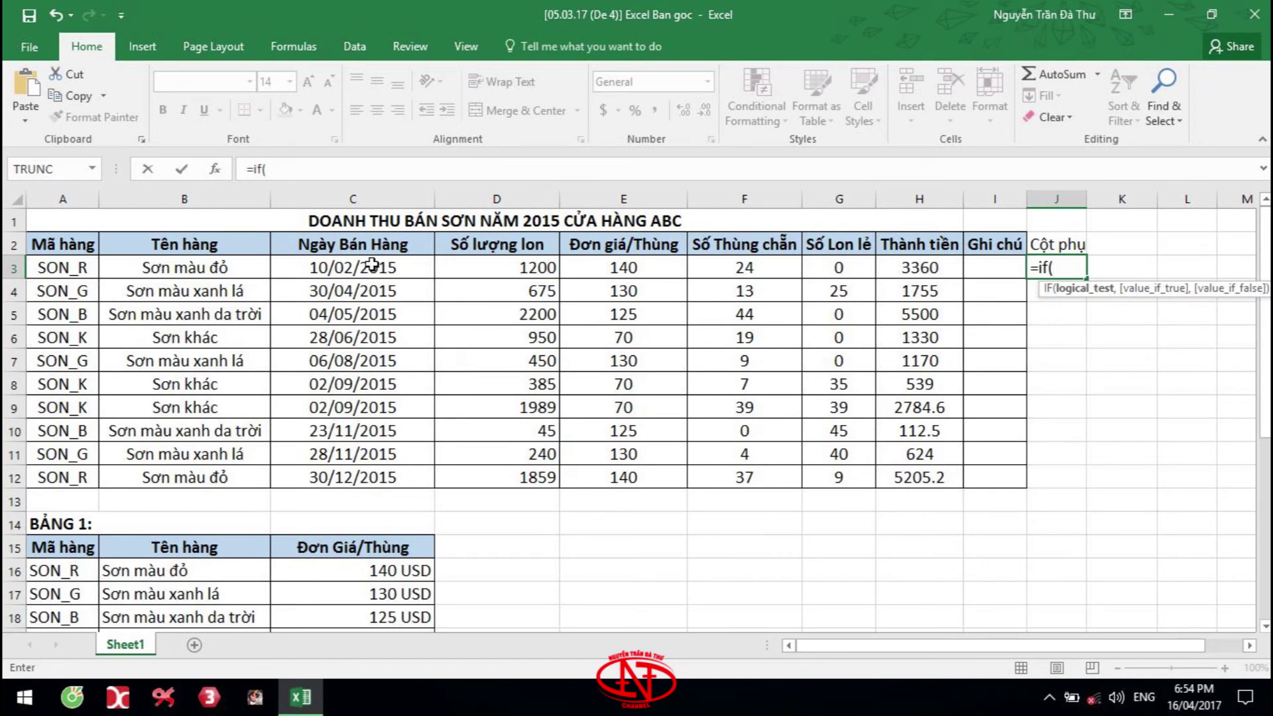
pyautogui.write('month')
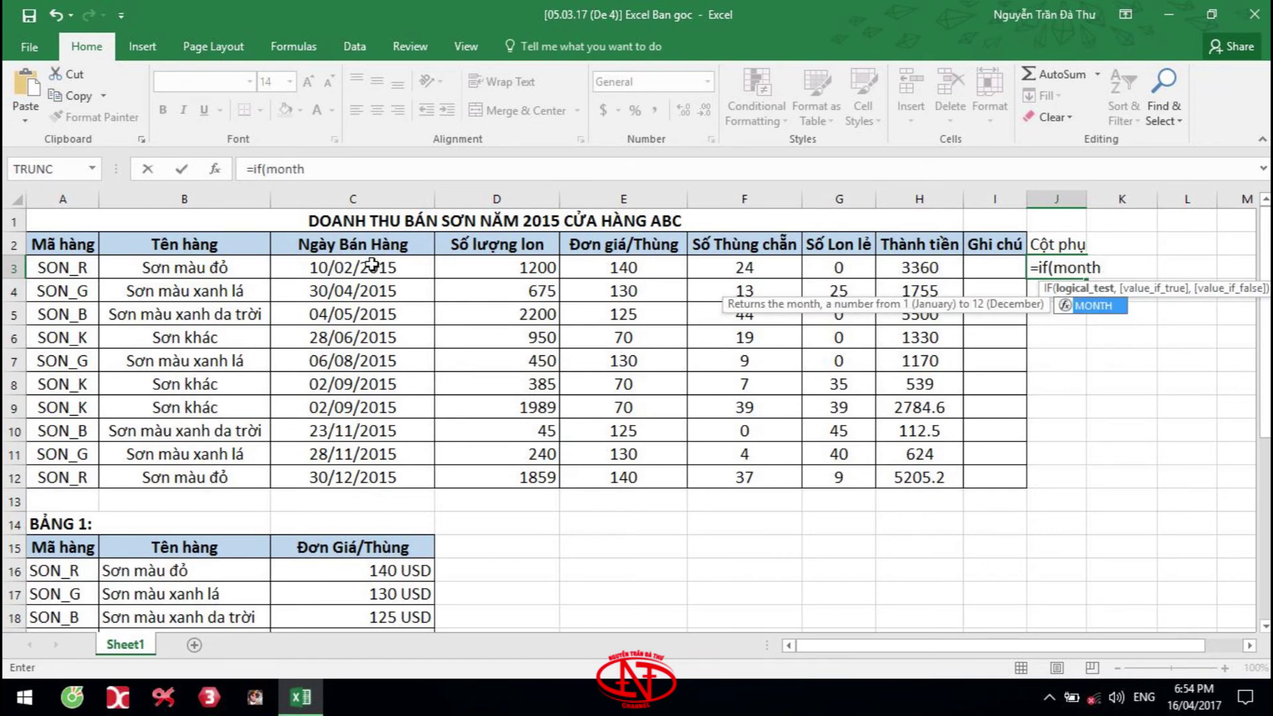
pyautogui.write('(')
pyautogui.click(372, 265)
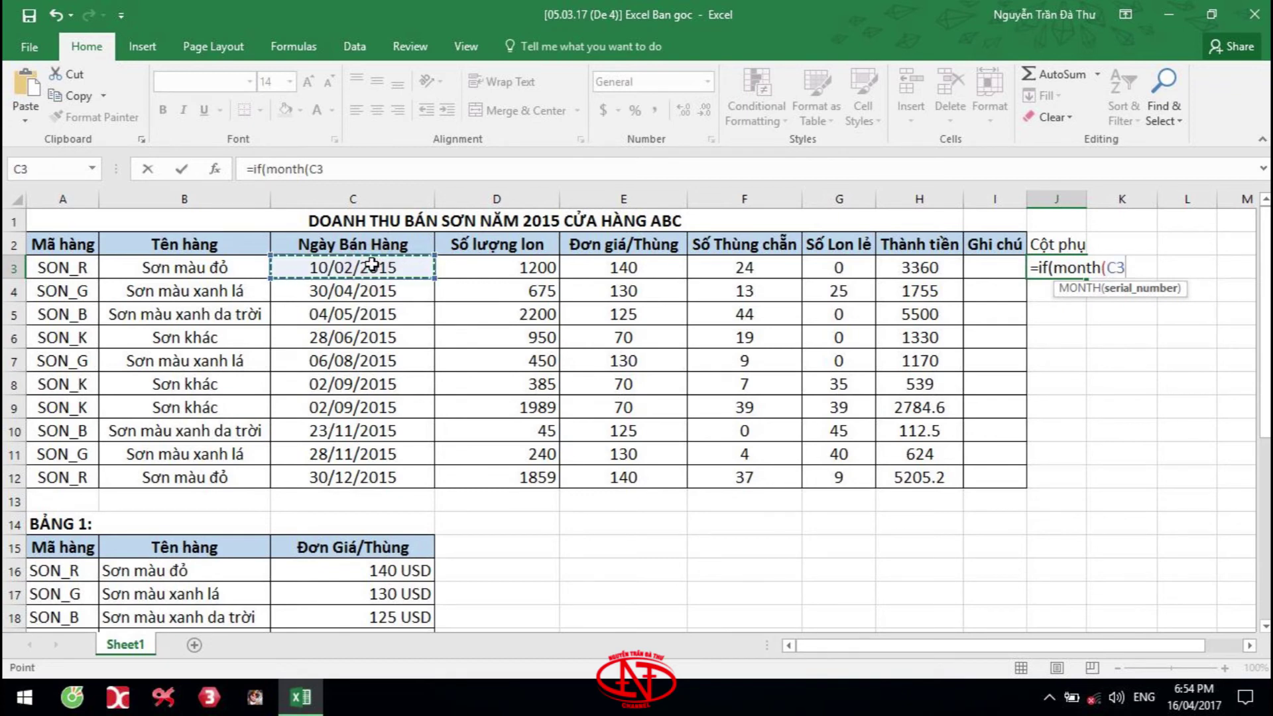
pyautogui.write(')=5,"Đ')
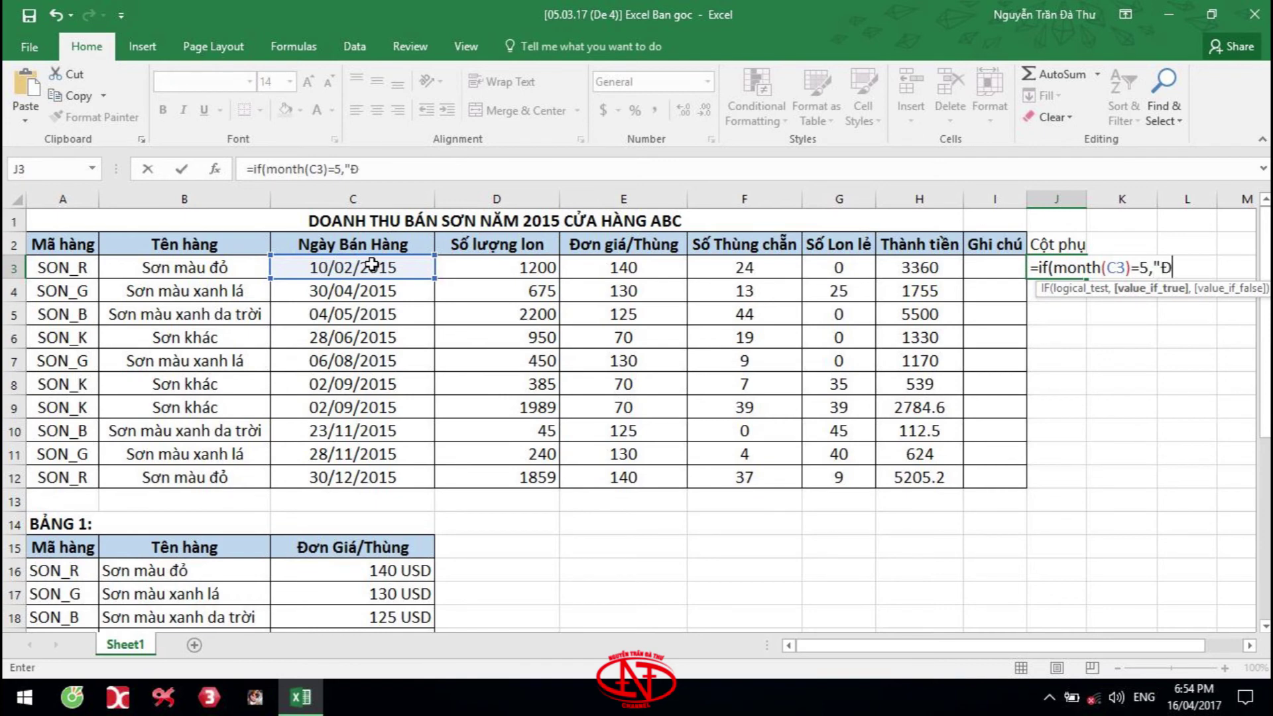
pyautogui.write('","S")')
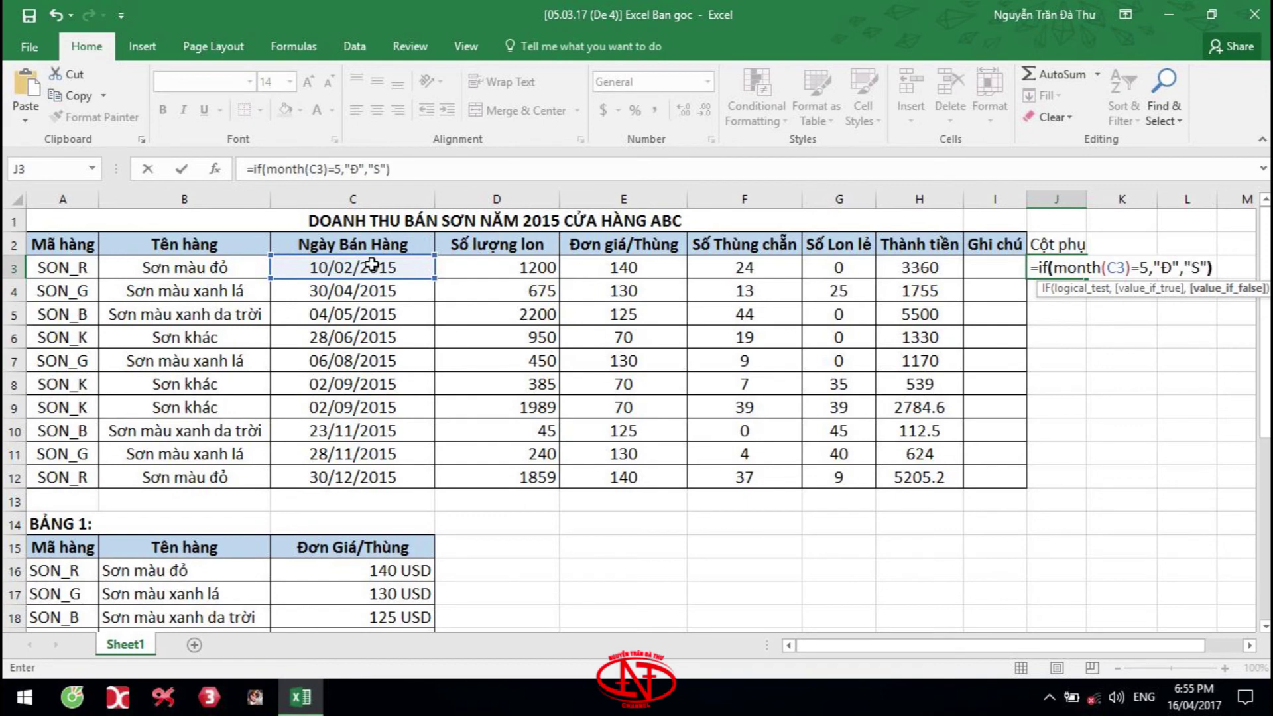
pyautogui.press('Return')
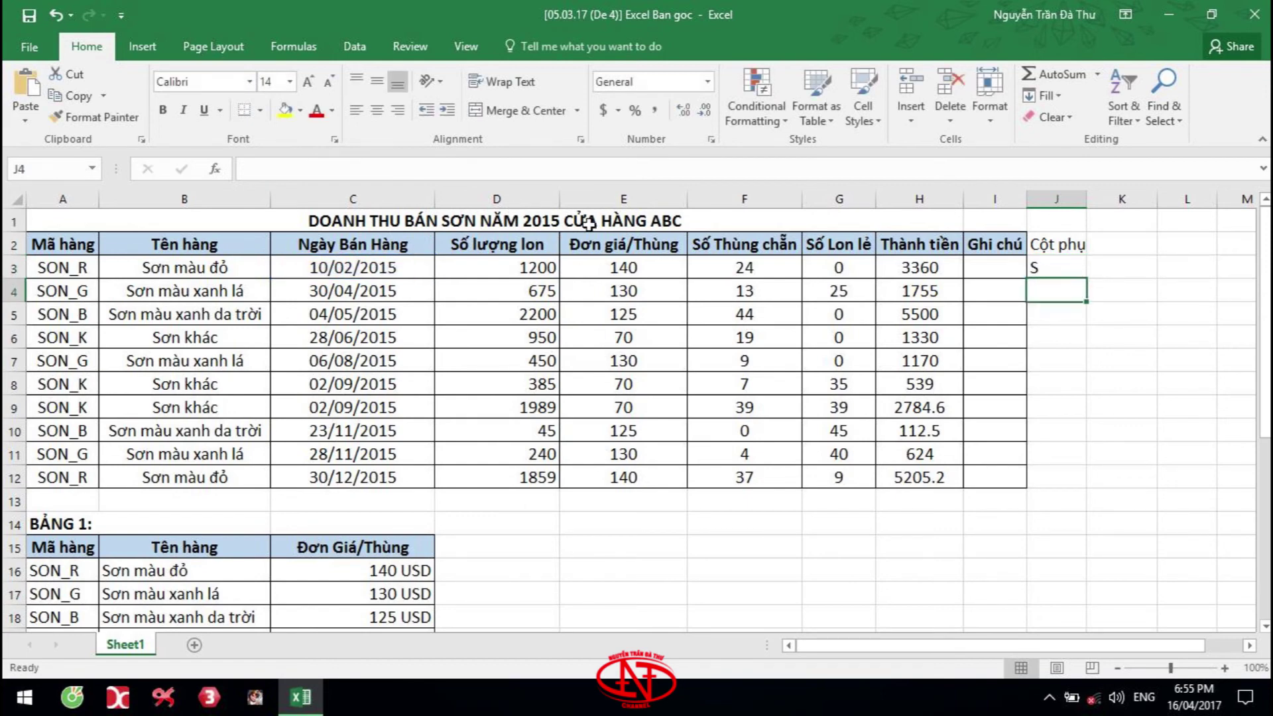
# Step: Copy the month check down to J12 and confirm the May sale shows Đ
pyautogui.click(1062, 274)
pyautogui.moveTo(1086, 278); pyautogui.dragTo(1074, 491)
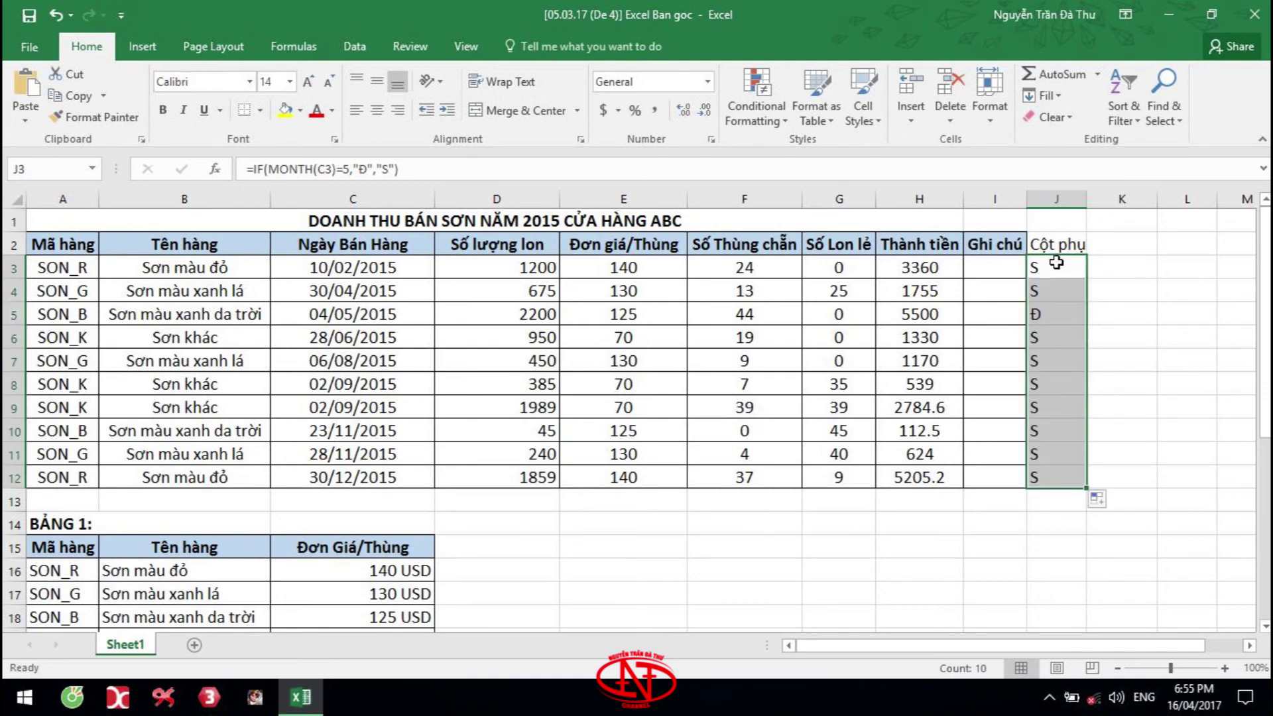
pyautogui.click(1046, 318)
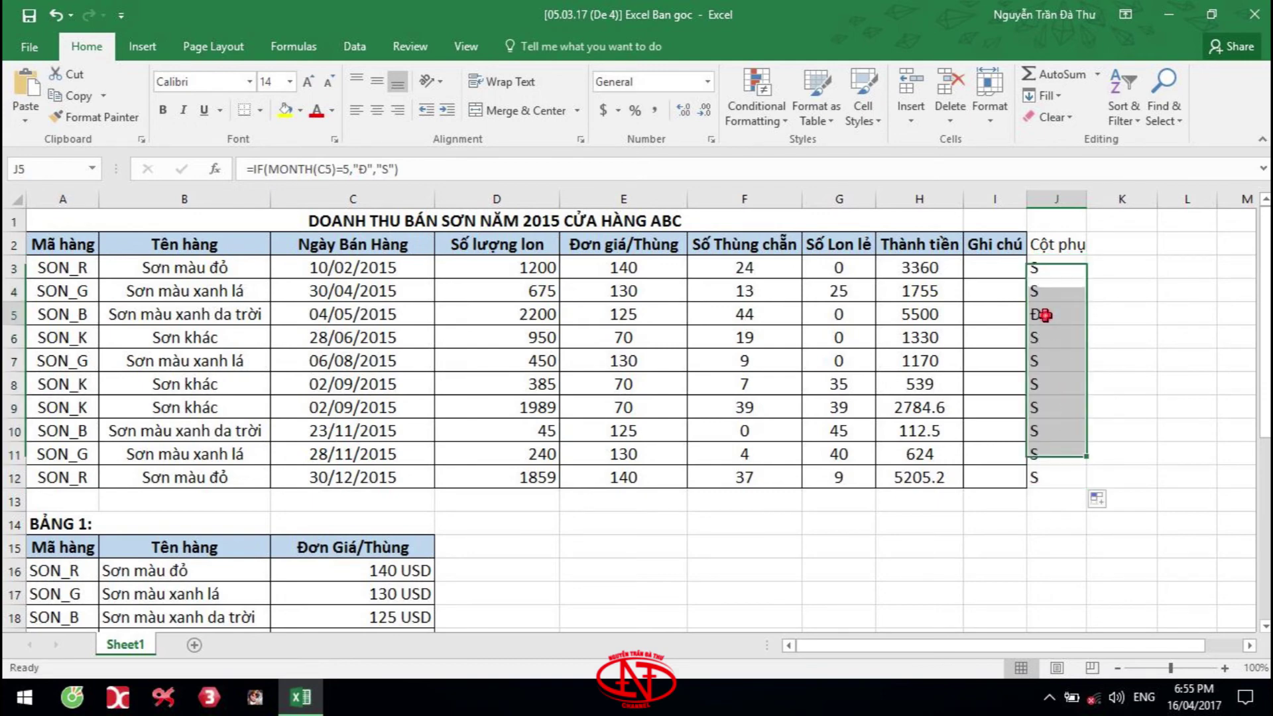
pyautogui.scroll(-6, 426, 432)
pyautogui.click(497, 524)
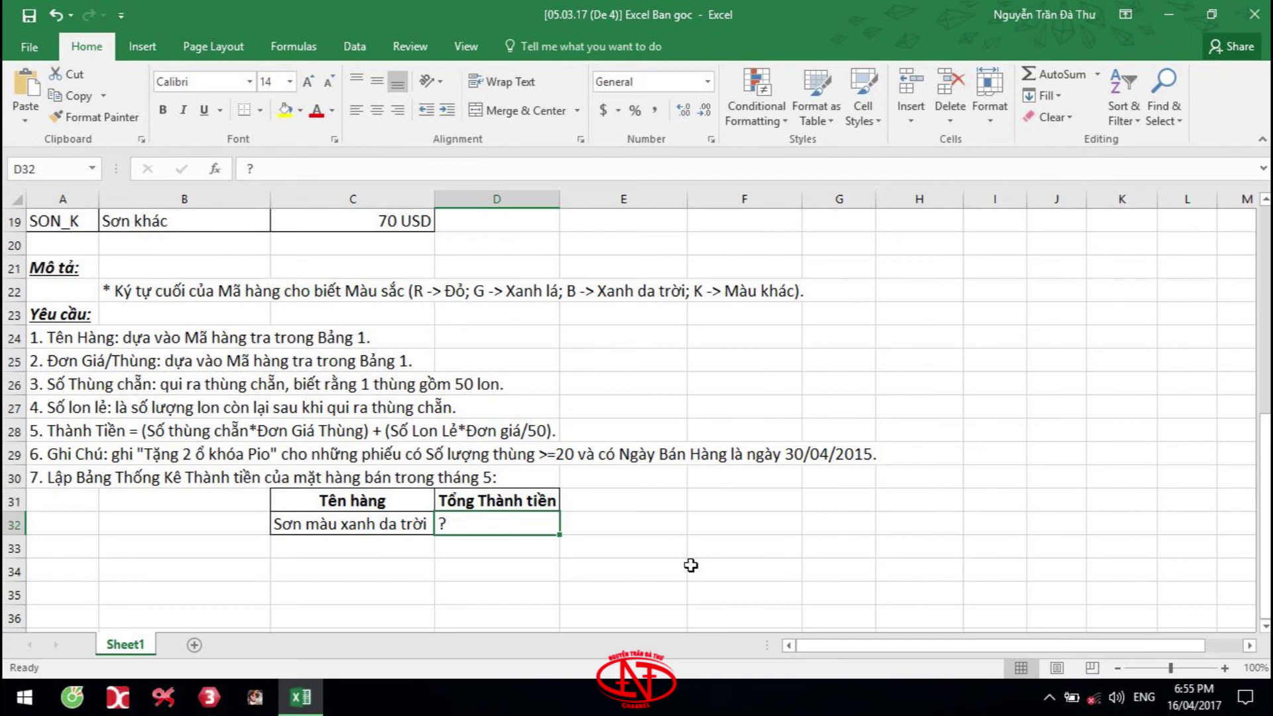
# Step: Start =SUMIFS in D32 with sum range H3:H12 and first criteria range B3:B12
pyautogui.write('=sim')
pyautogui.press('BackSpace')
pyautogui.press('BackSpace')
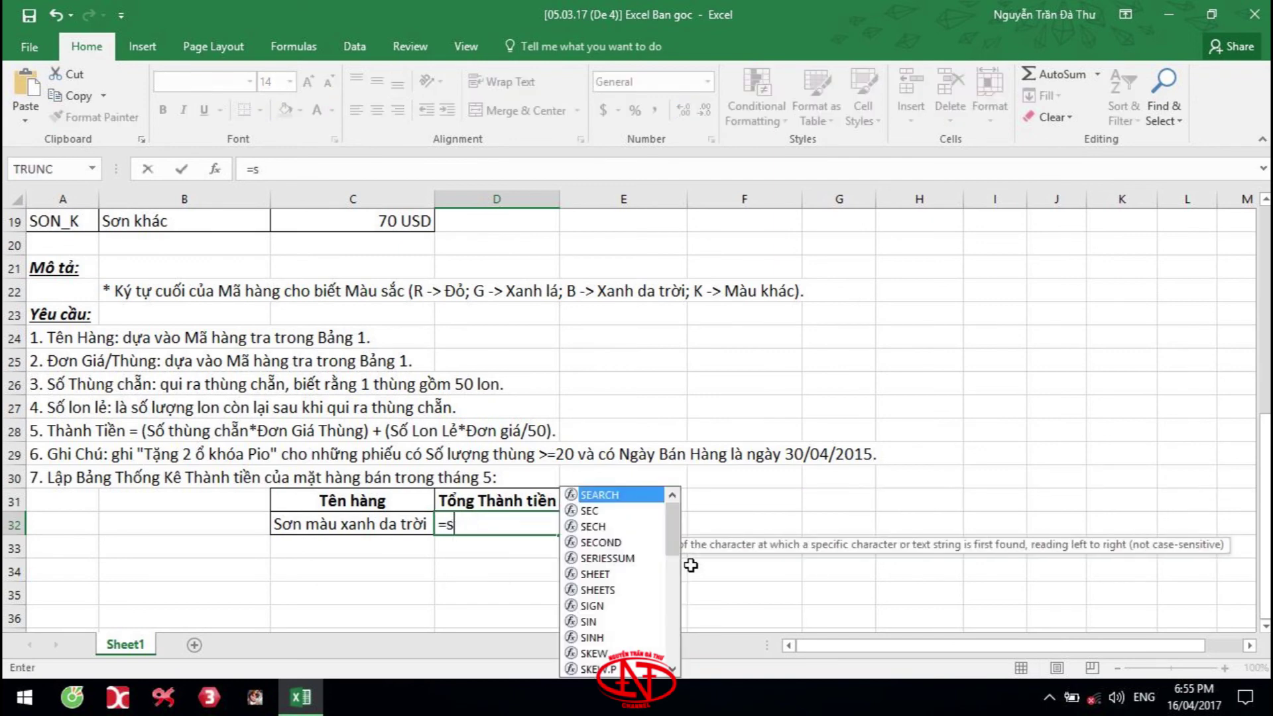
pyautogui.write('umifs')
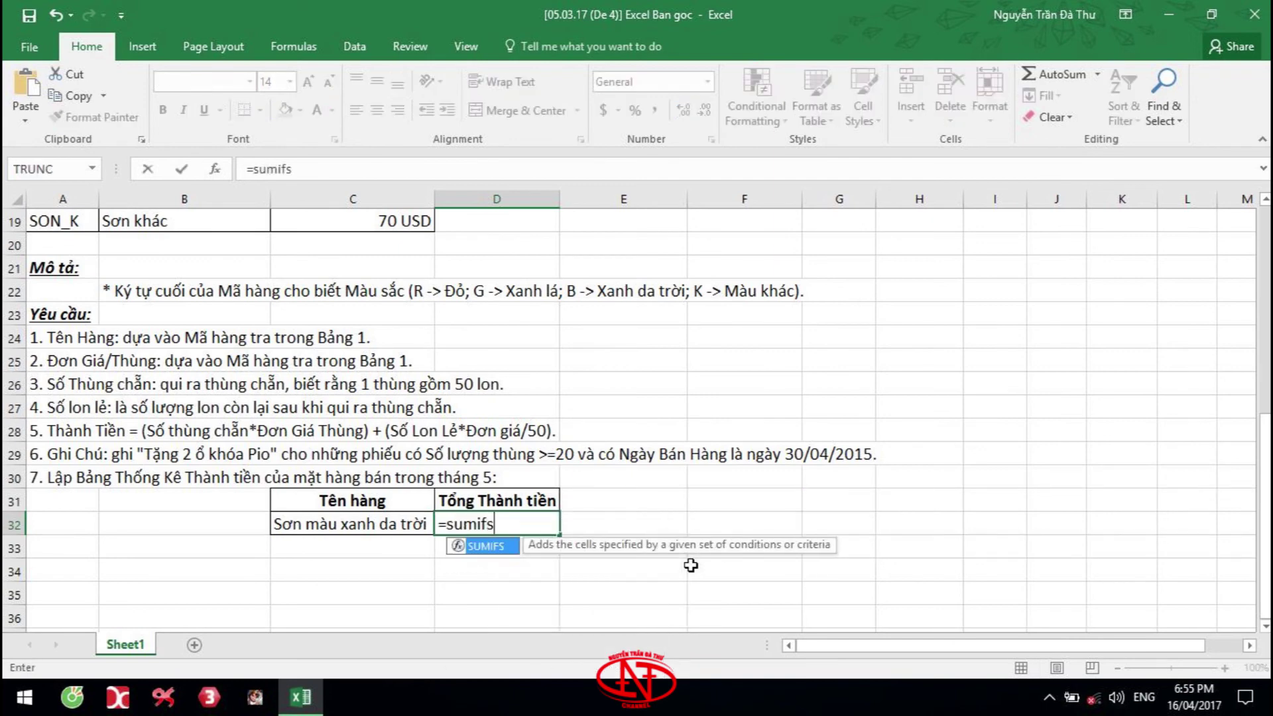
pyautogui.write('(')
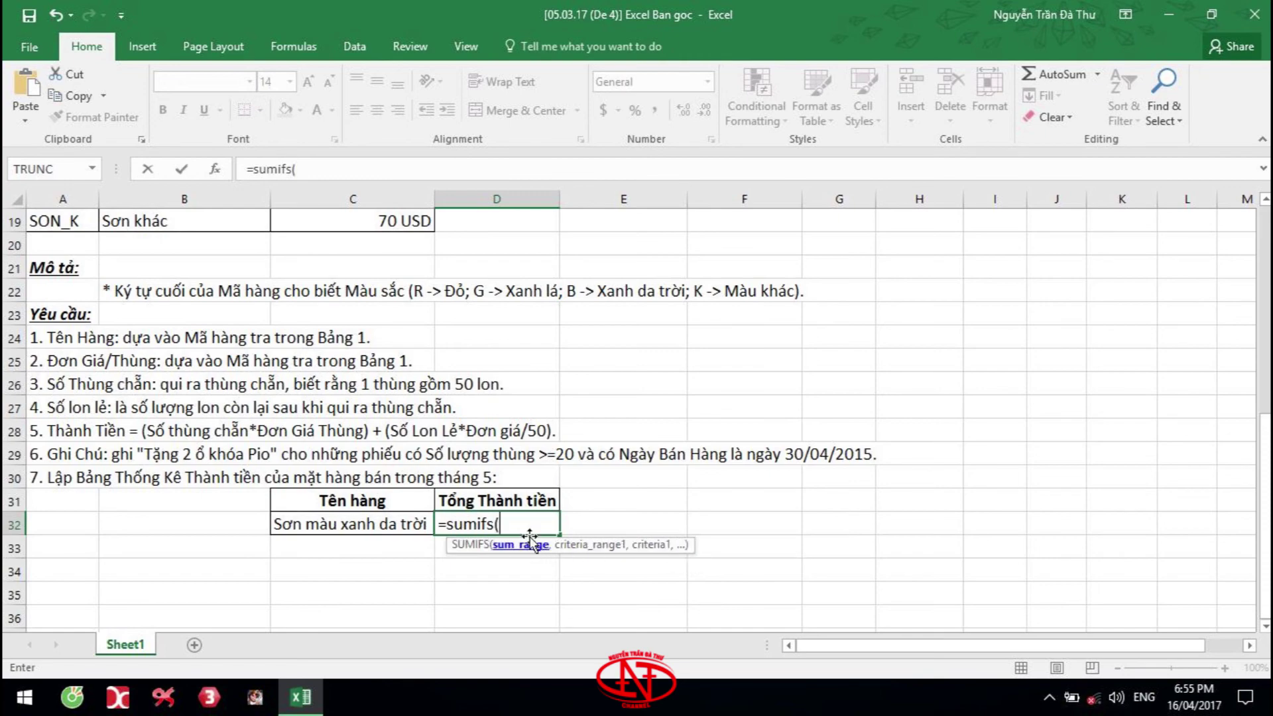
pyautogui.scroll(6, 766, 480)
pyautogui.moveTo(930, 266); pyautogui.dragTo(928, 478)
pyautogui.write(',')
pyautogui.scroll(-4, 594, 442)
pyautogui.scroll(-3, 594, 442)
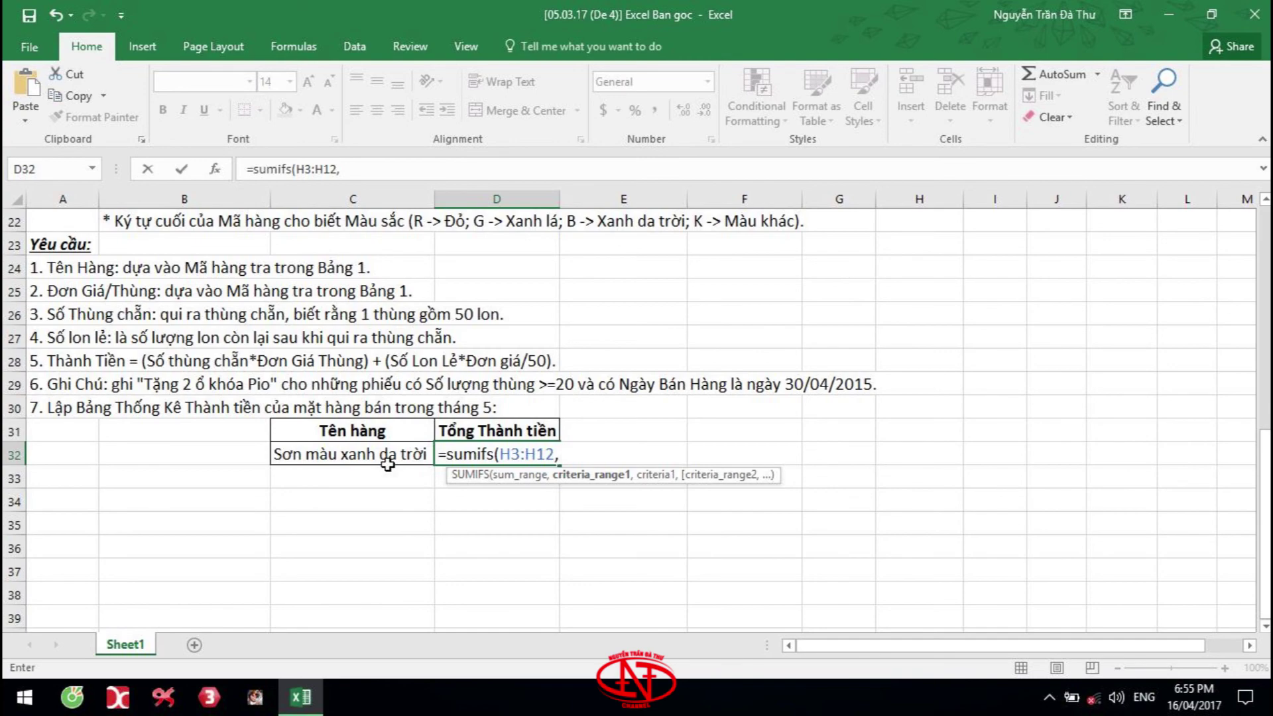
pyautogui.scroll(7, 352, 458)
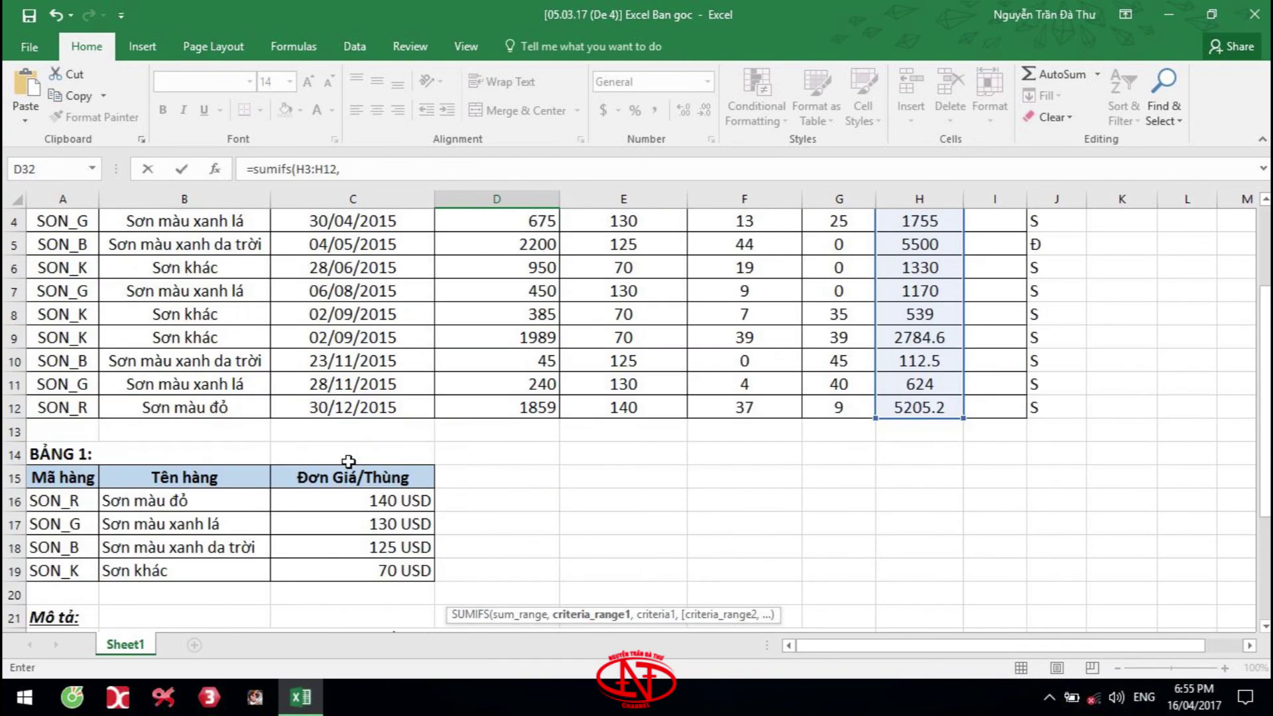
pyautogui.moveTo(223, 274); pyautogui.dragTo(222, 475)
pyautogui.write(',')
# Step: Add criterion C32 (Sơn màu xanh da trời) and the Cột phụ range J3:J12 as second criteria range
pyautogui.scroll(-5, 222, 475)
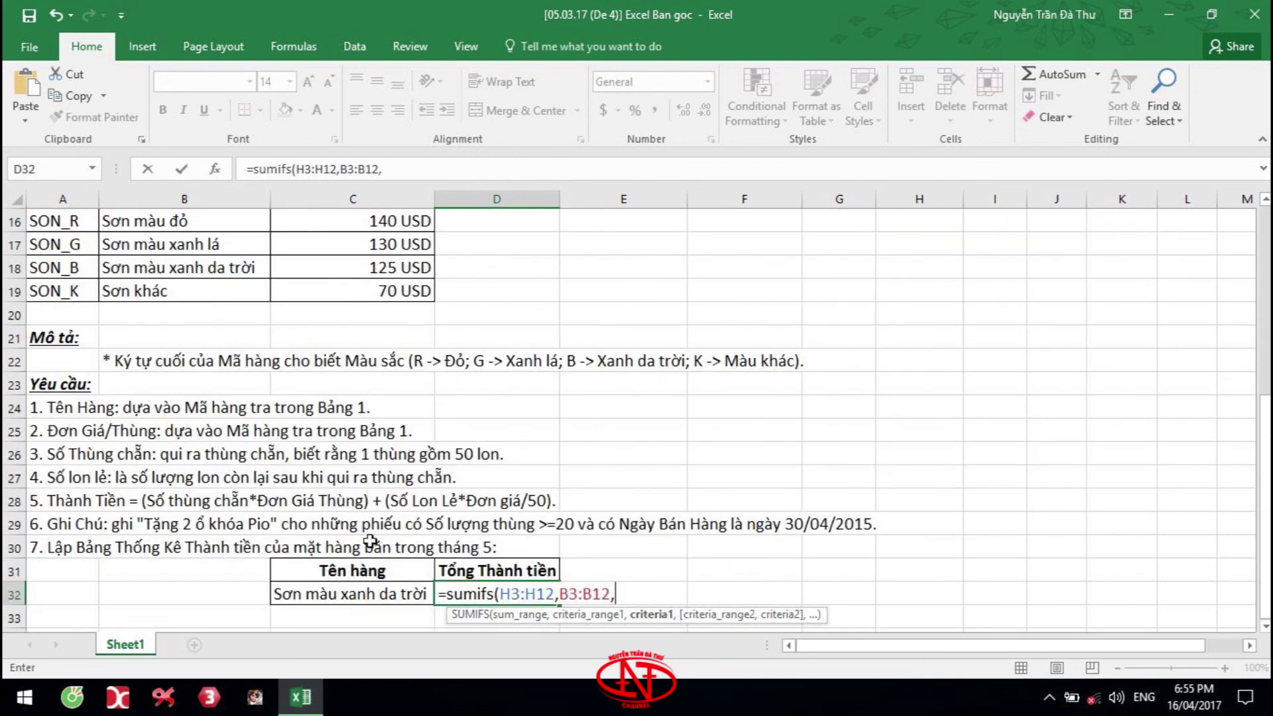
pyautogui.click(318, 595)
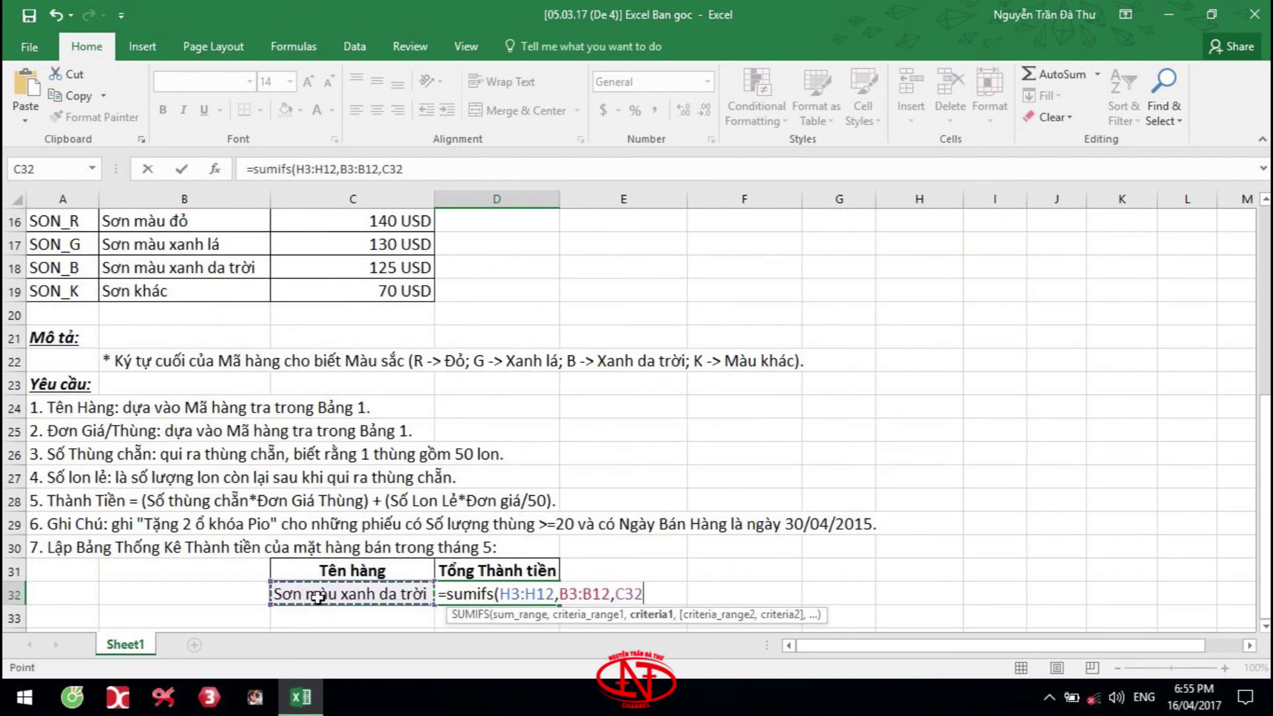
pyautogui.write(',')
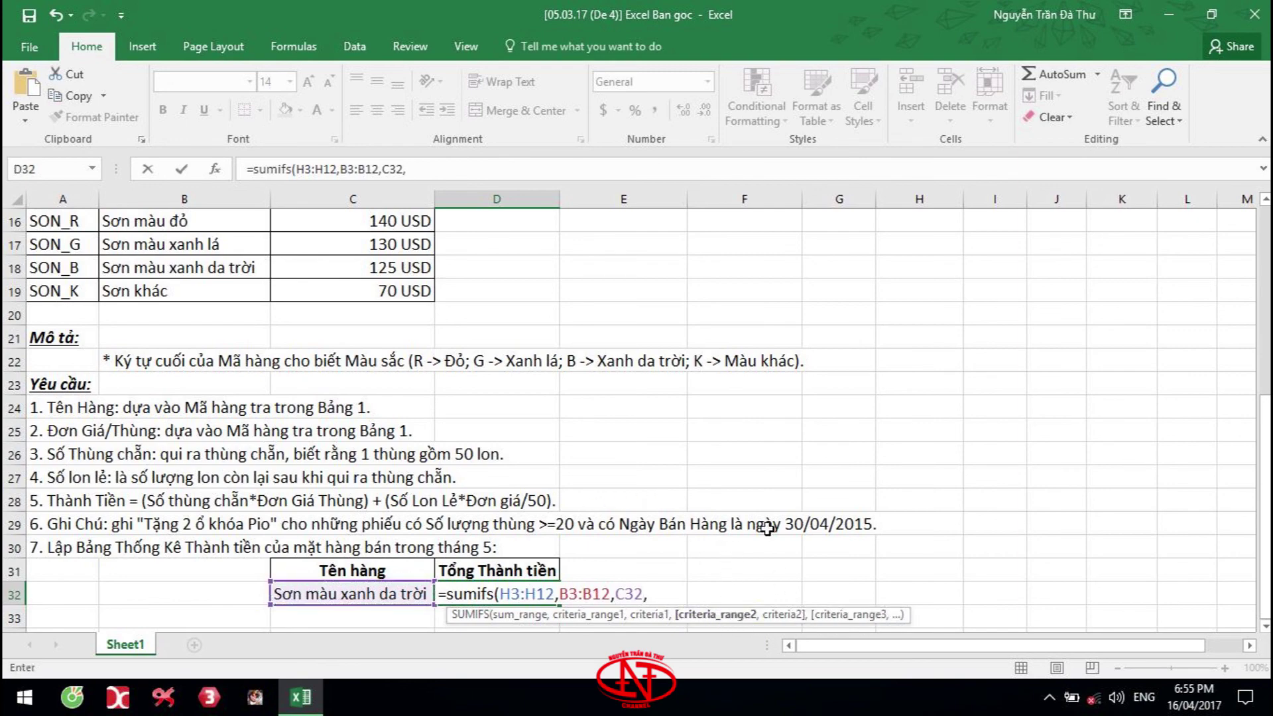
pyautogui.scroll(1, 959, 492)
pyautogui.scroll(5, 959, 492)
pyautogui.moveTo(1055, 265); pyautogui.dragTo(1068, 479)
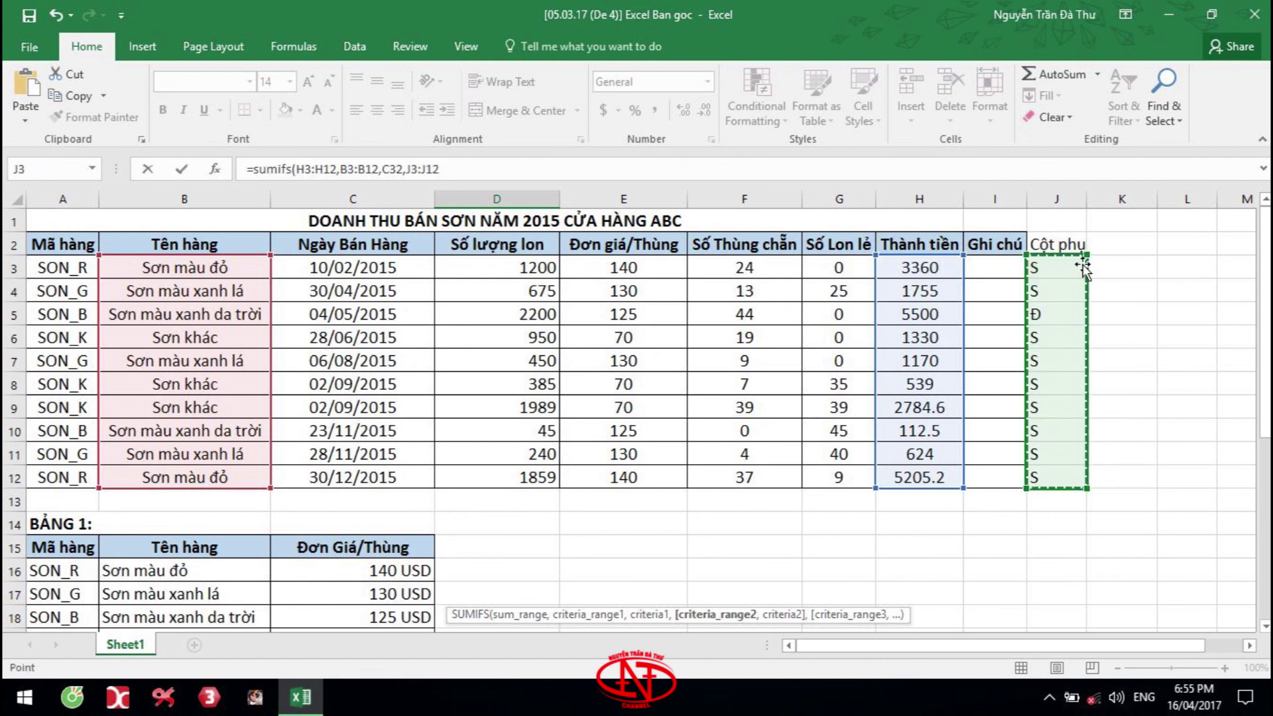
pyautogui.write(',')
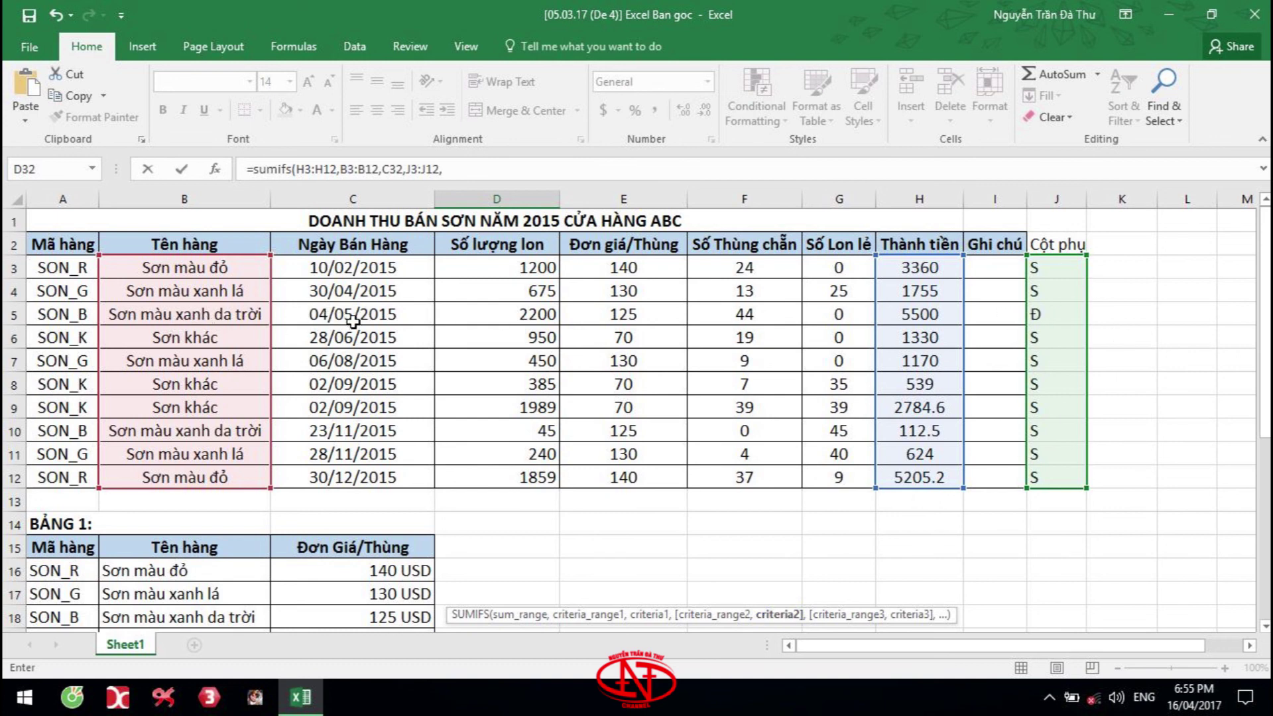
# Step: Close and commit the SUMIFS formula, then confirm D32 shows 5500
pyautogui.click(473, 171)
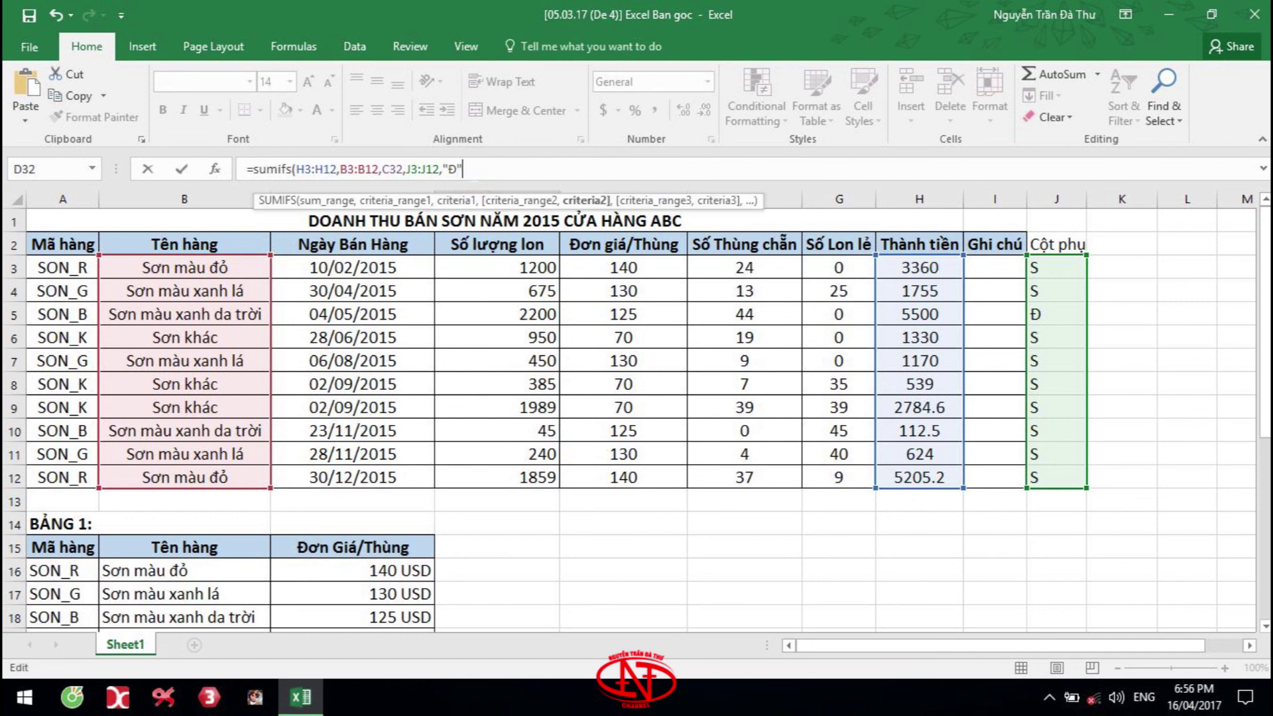
pyautogui.press('Right')
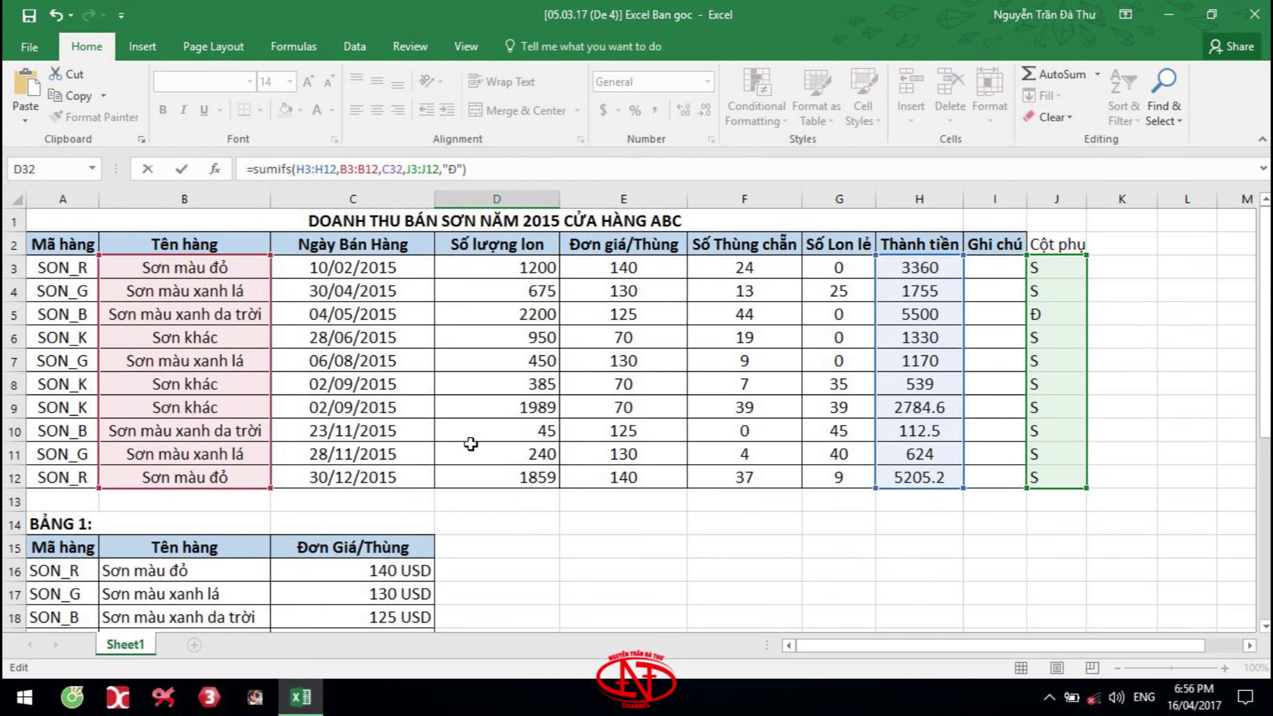
pyautogui.press('Return')
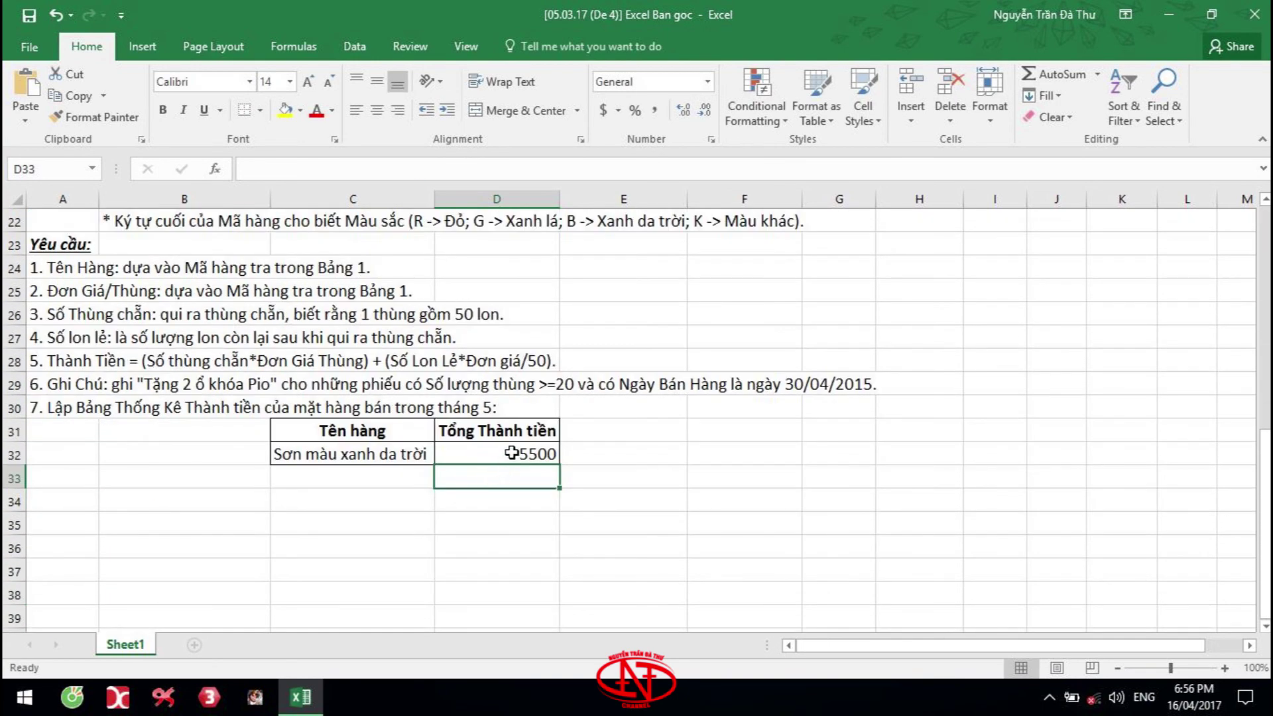
pyautogui.click(511, 454)
pyautogui.click(613, 449)
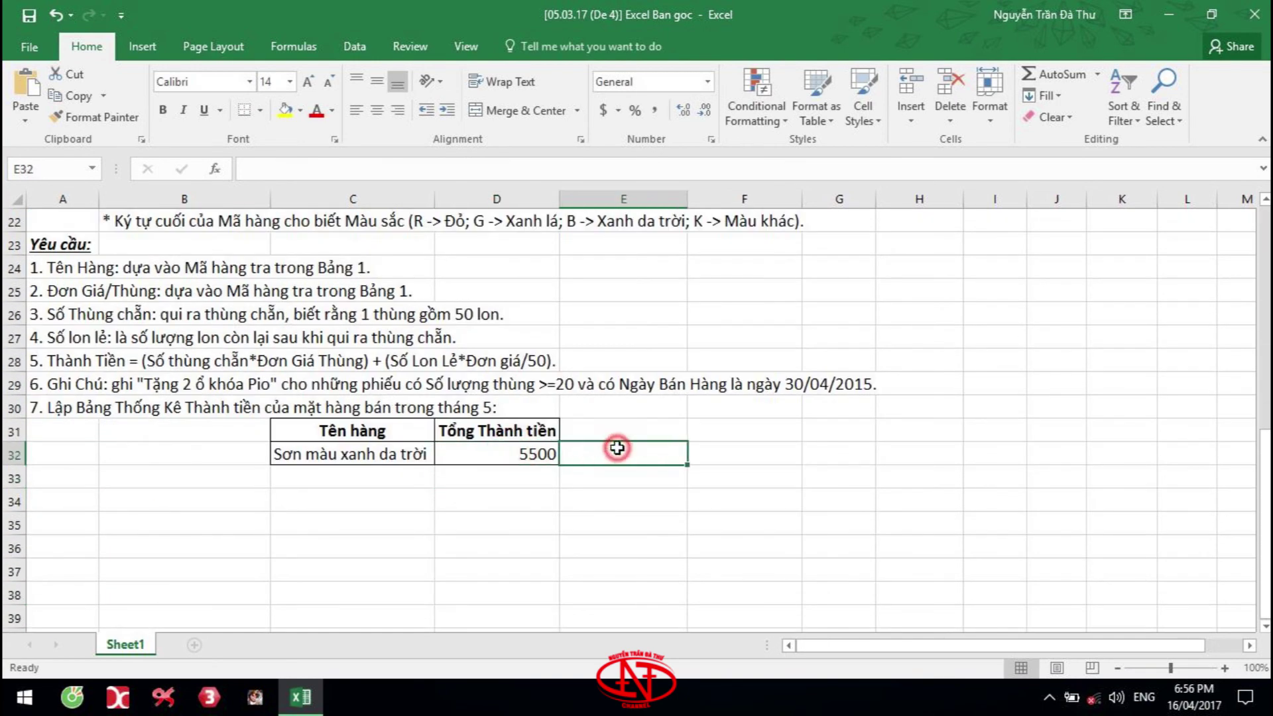